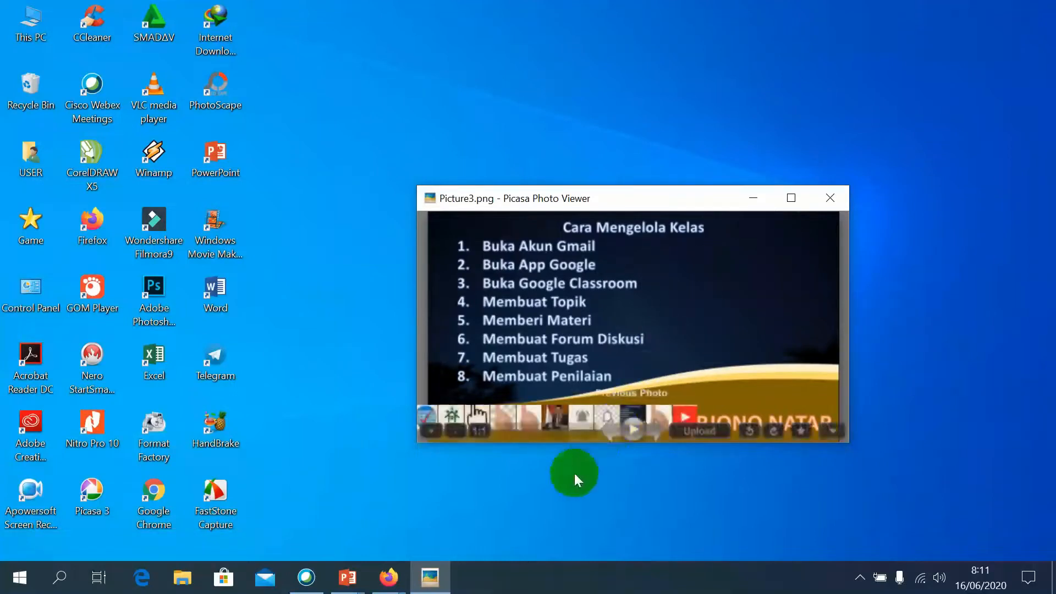
- Switch to the Firefox window with the Gmail search and open Google Classroom from the Google apps
mouse_move(388, 587)
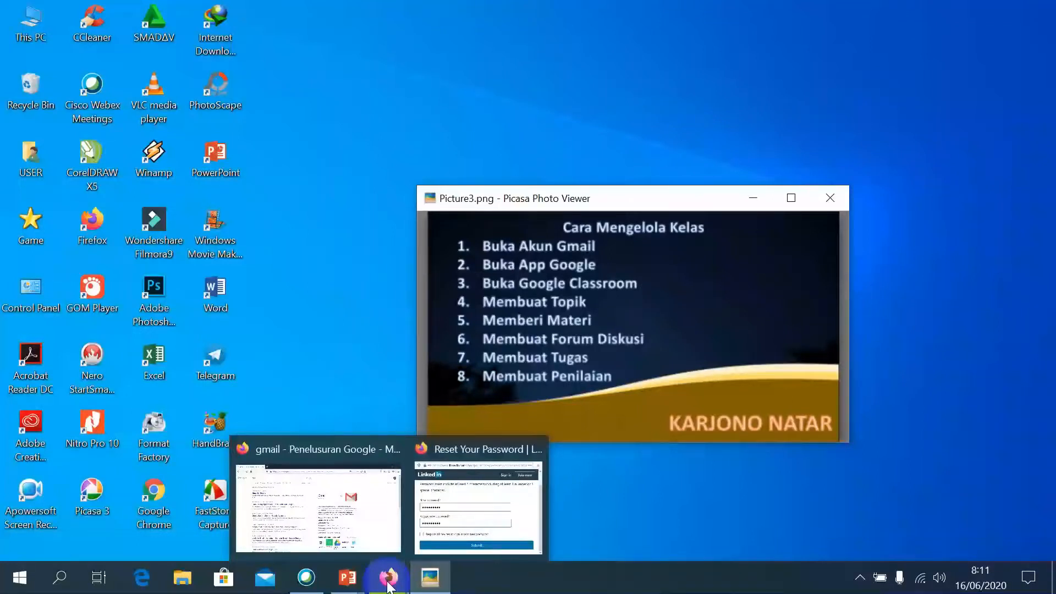
left_click(375, 524)
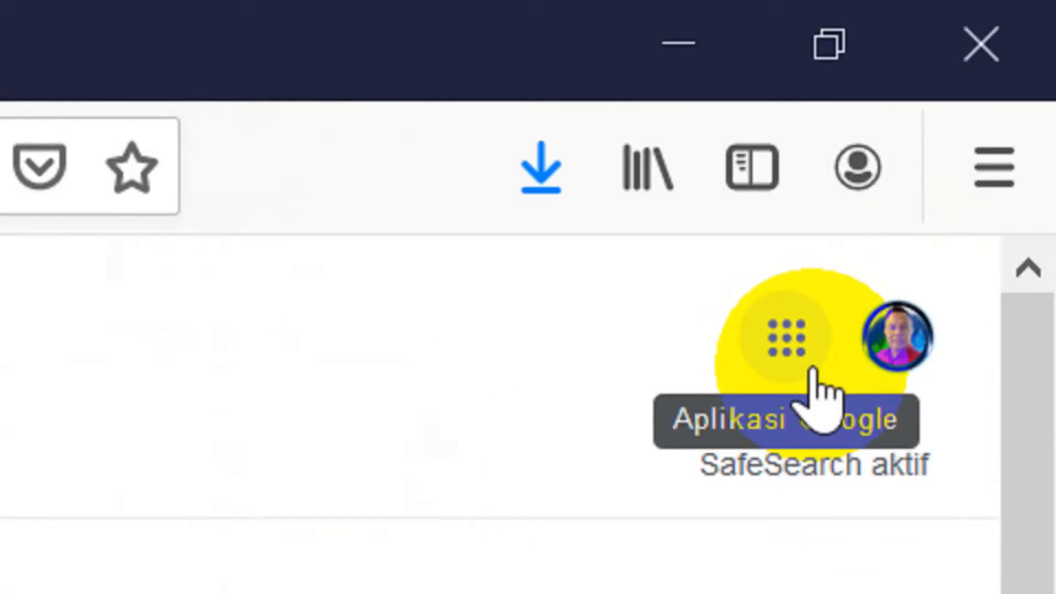
left_click(782, 343)
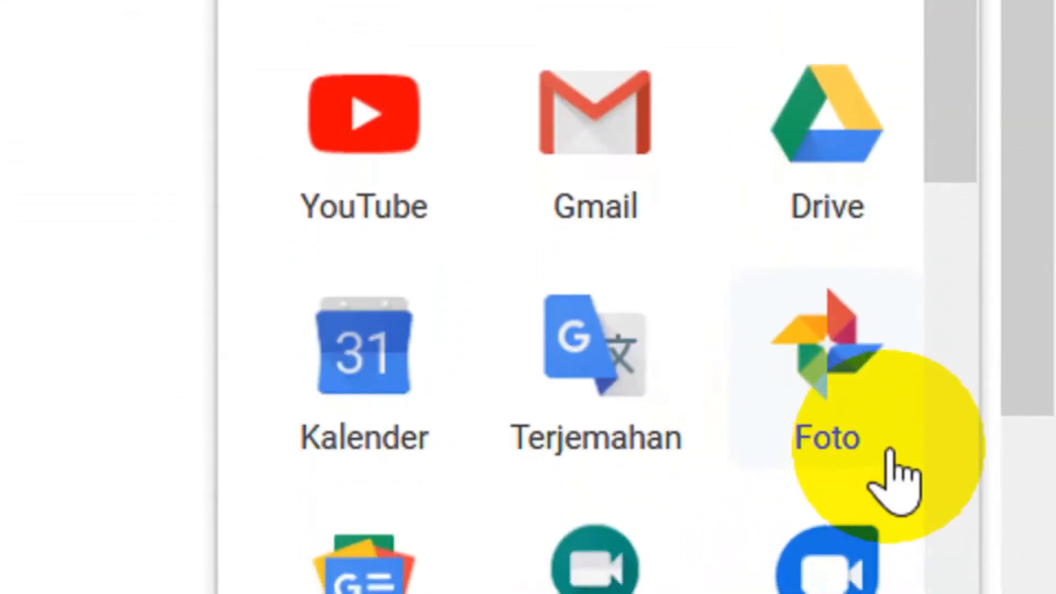
scroll(956, 349, "down", 3)
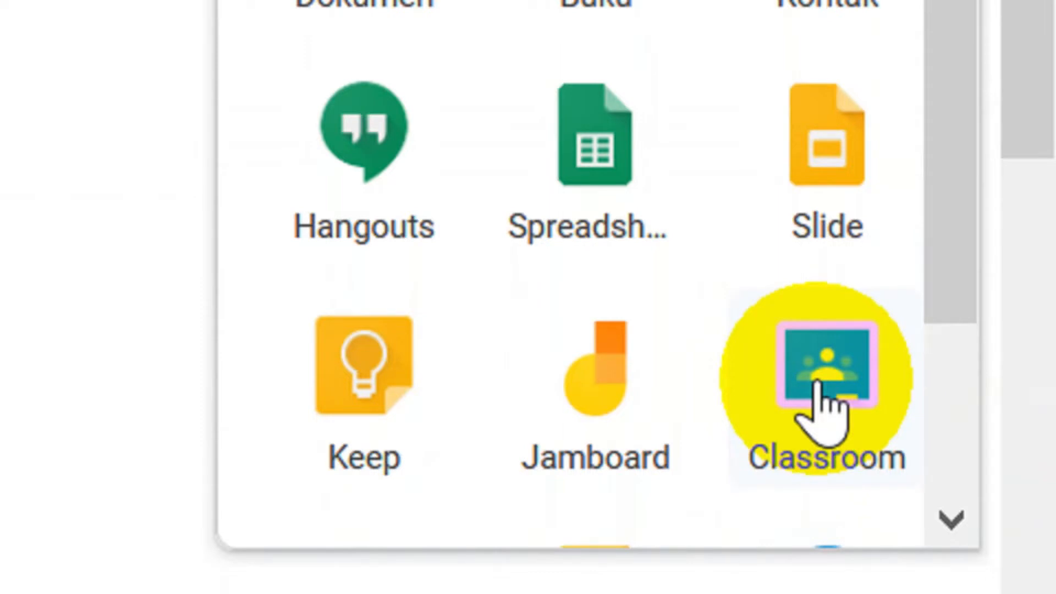
left_click(820, 385)
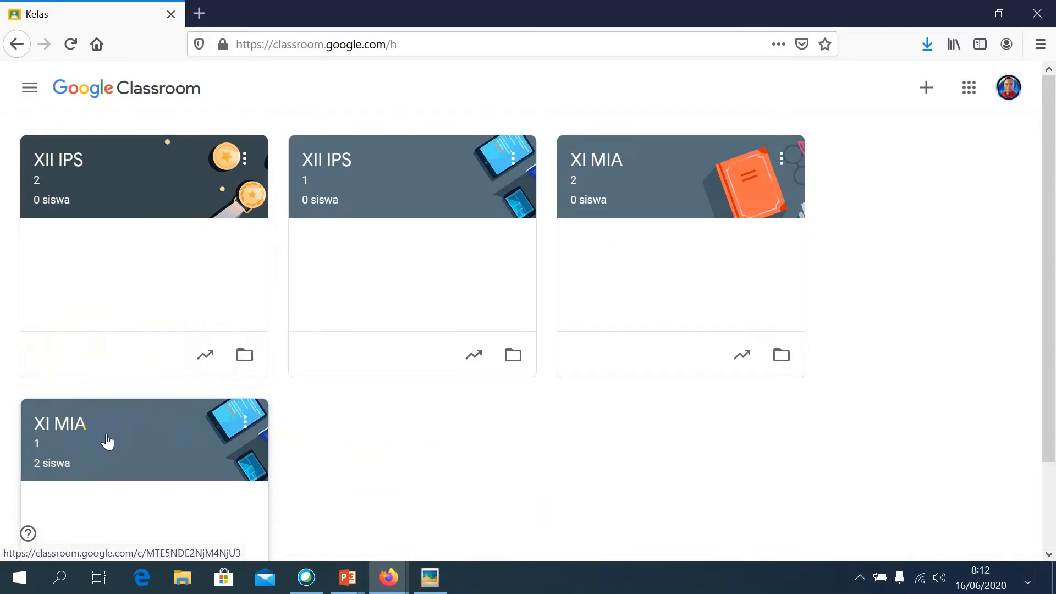
- Open the XI MIA class, section 1, and go to its Tugas Kelas page
left_click(170, 434)
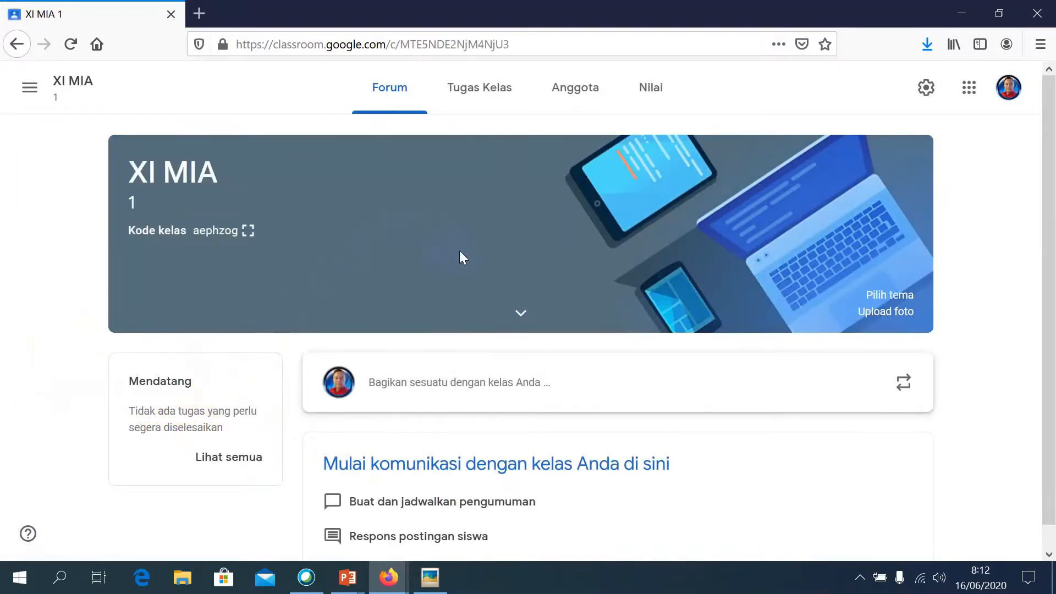
left_click(548, 408)
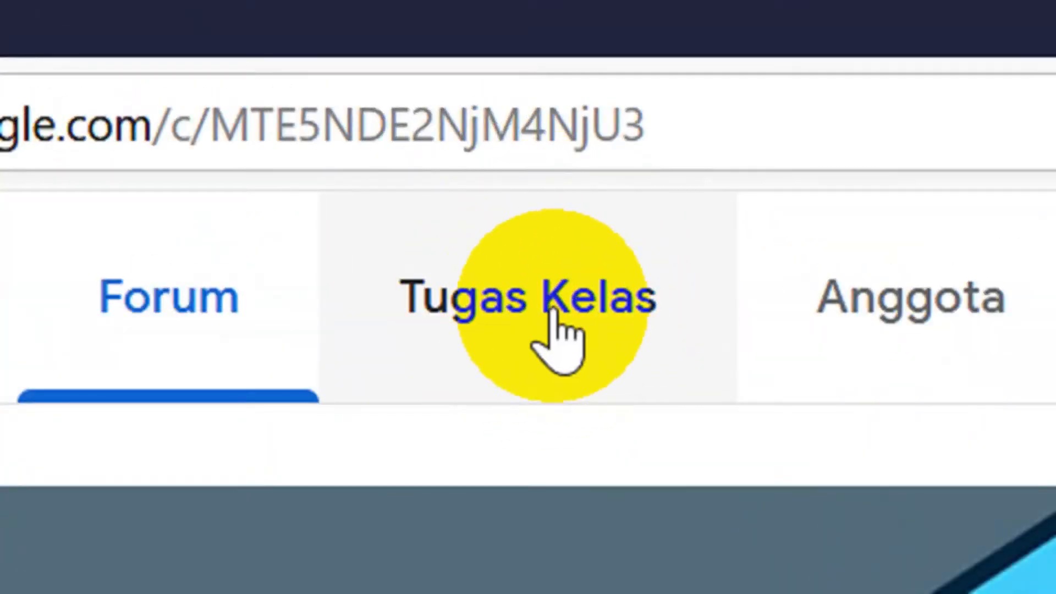
left_click(550, 308)
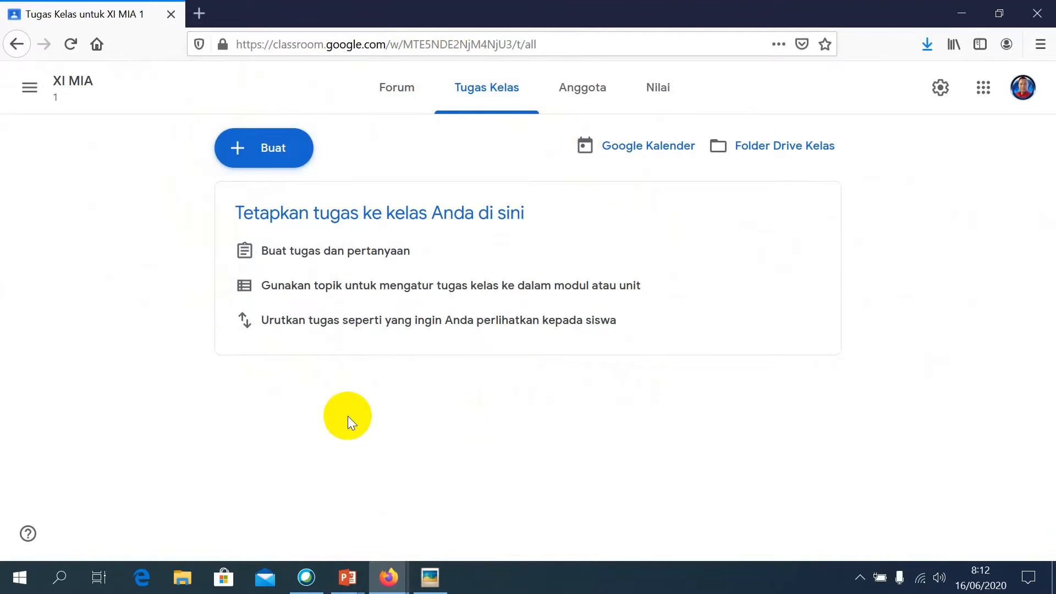
- Add a topic named PENILAIAN to the classwork of XI MIA 1
left_click(261, 152)
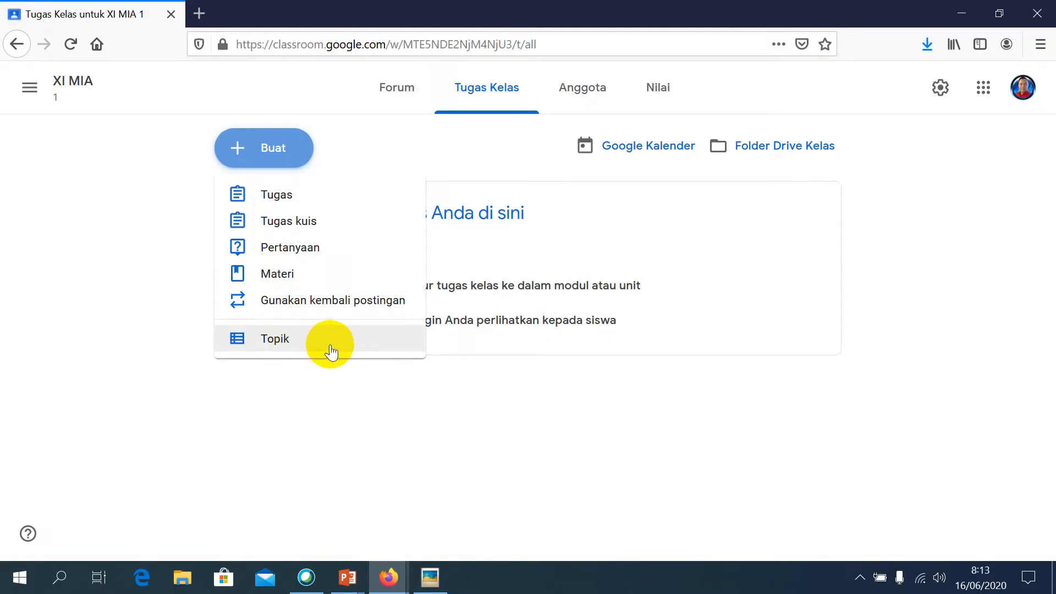
left_click(430, 577)
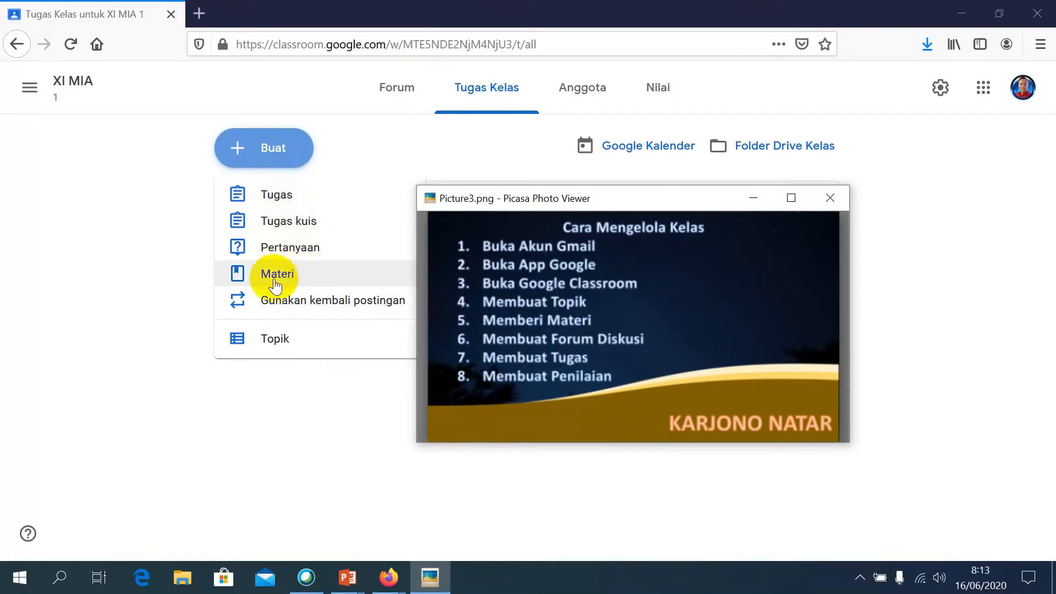
left_click(280, 342)
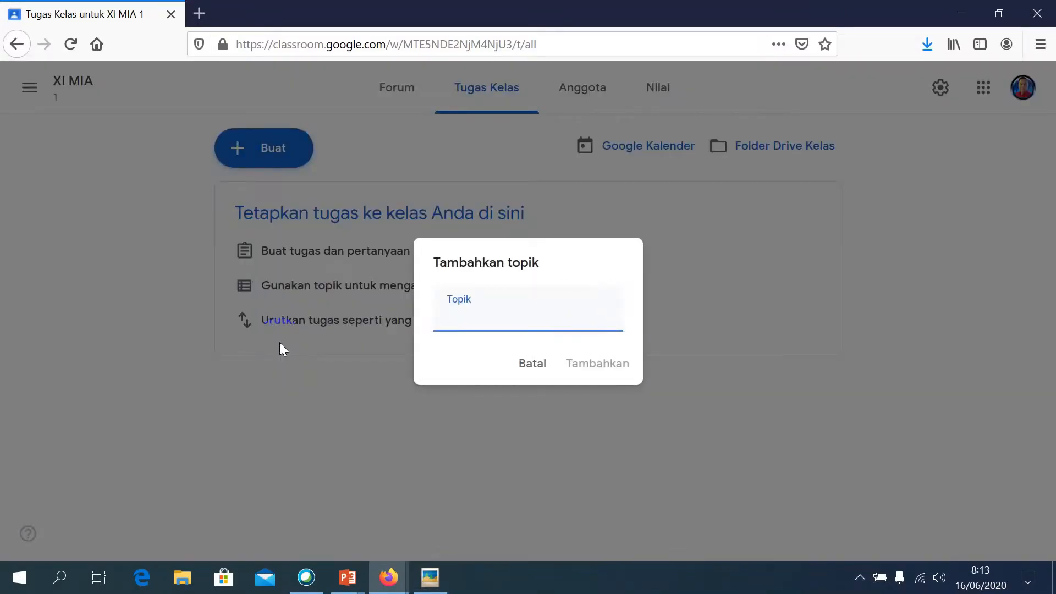
type("PENILIANA")
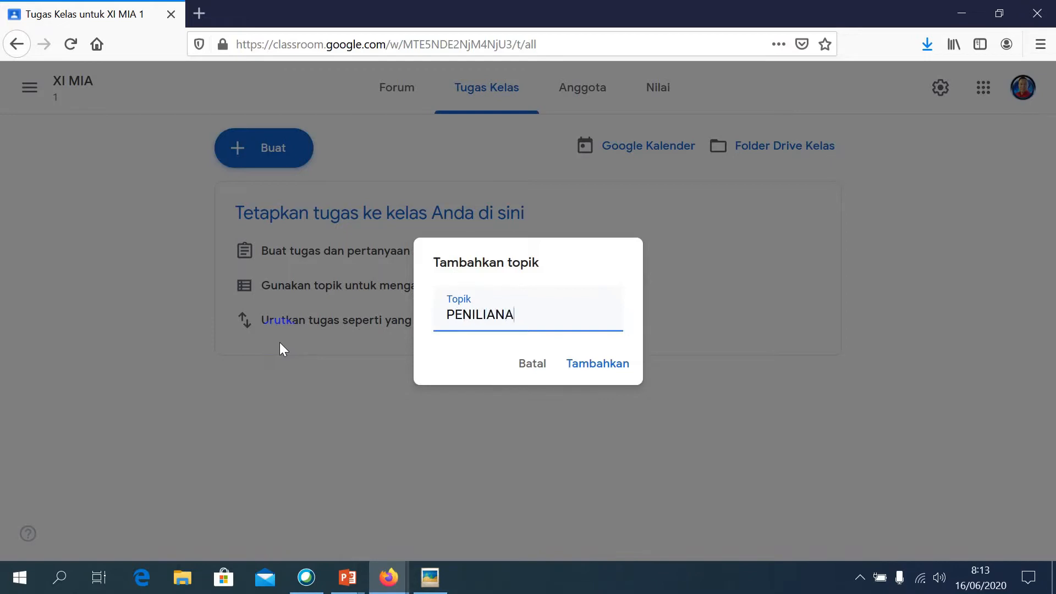
key("BackSpace")
key("BackSpace")
key("BackSpace")
key("BackSpace")
type("AIAN")
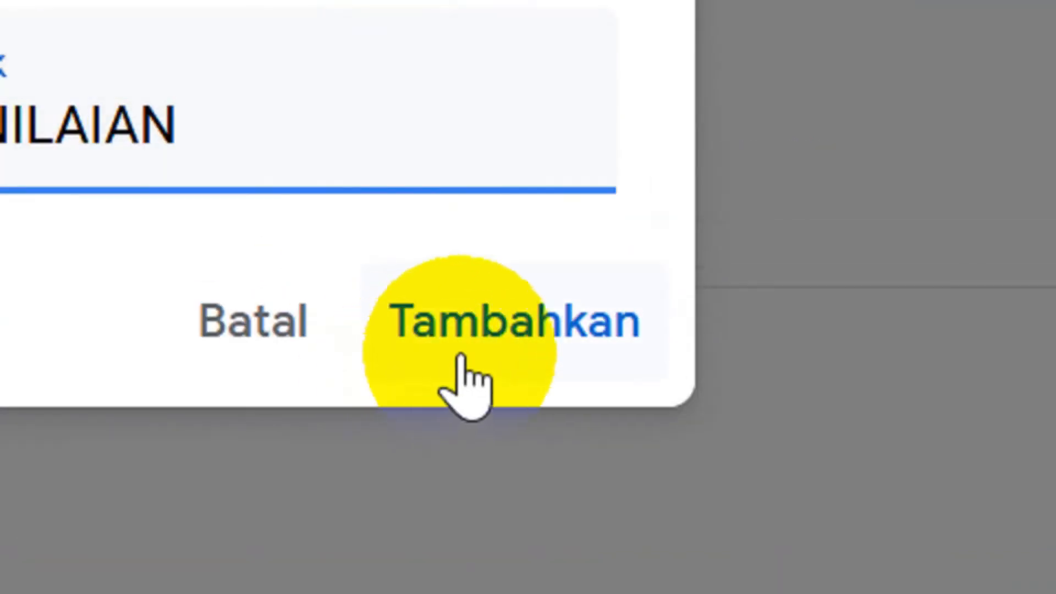
left_click(471, 336)
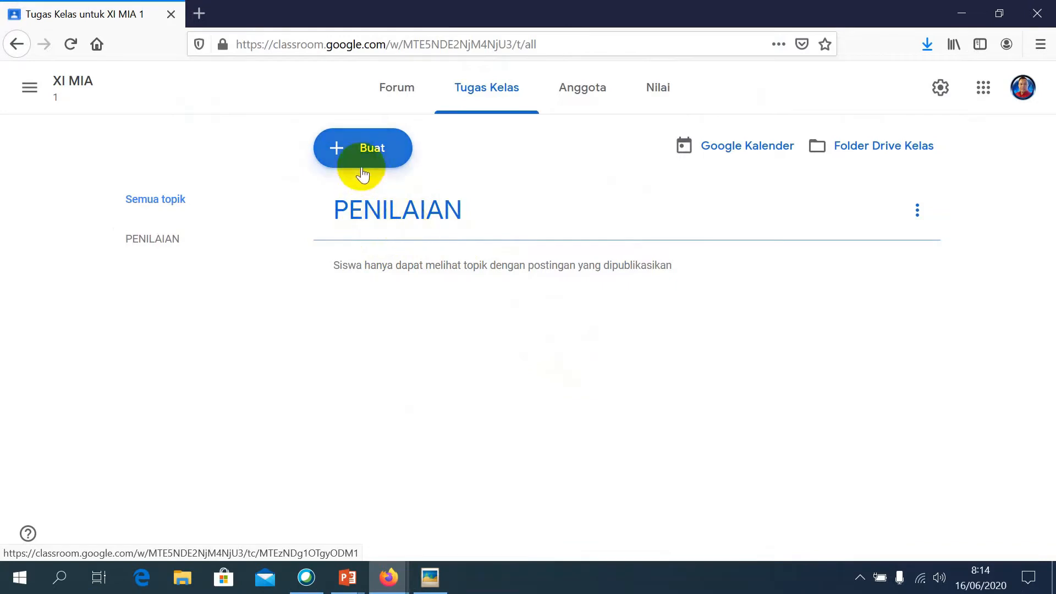
- Add a second classwork topic named TUGAS
left_click(372, 155)
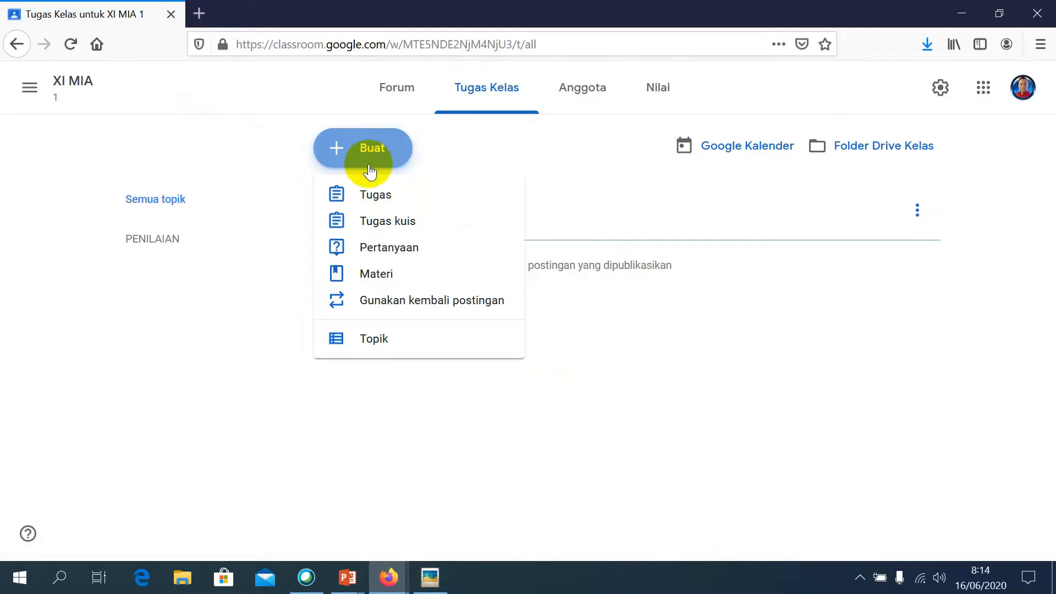
left_click(375, 342)
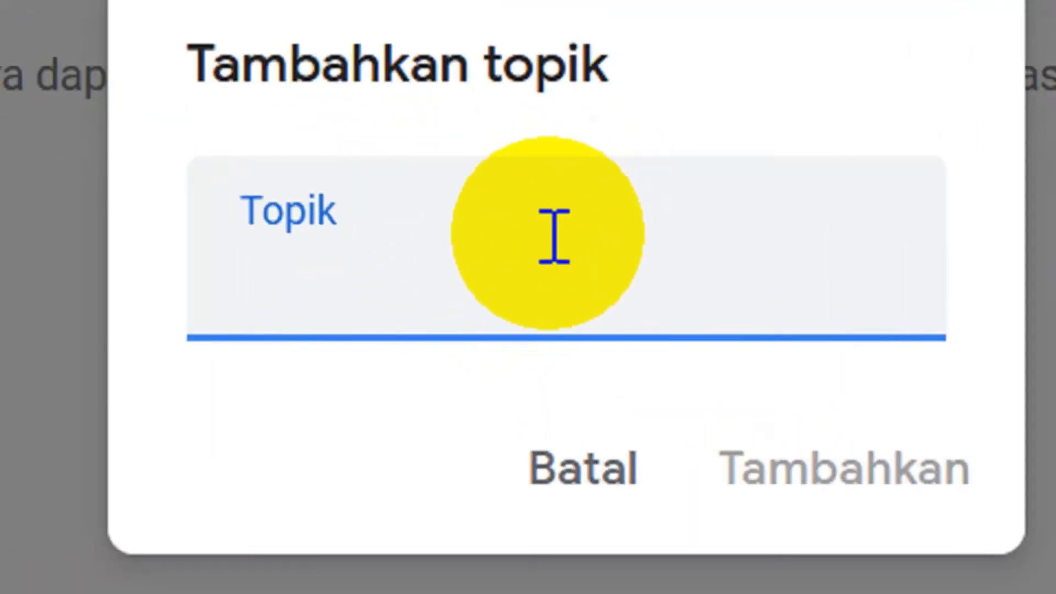
type("TUGAS")
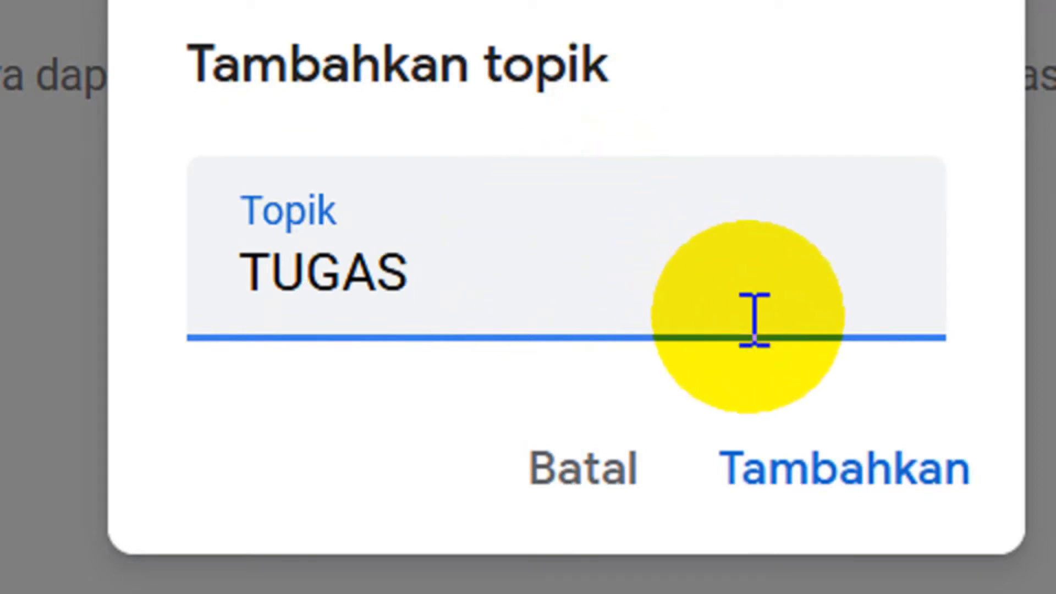
left_click(824, 481)
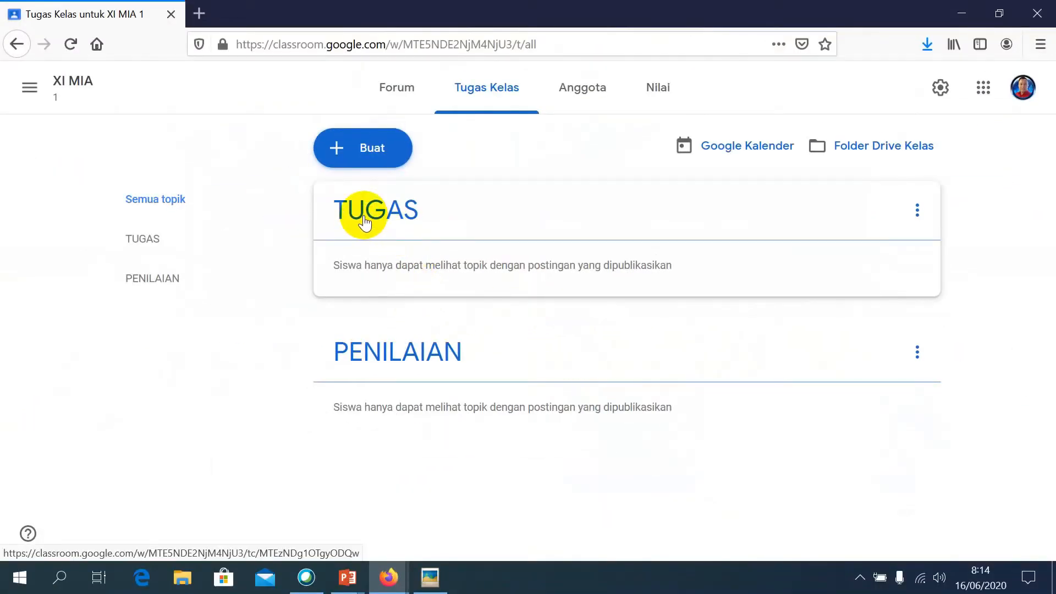
- Add a third classwork topic named FORUM DISKUSI
left_click(379, 158)
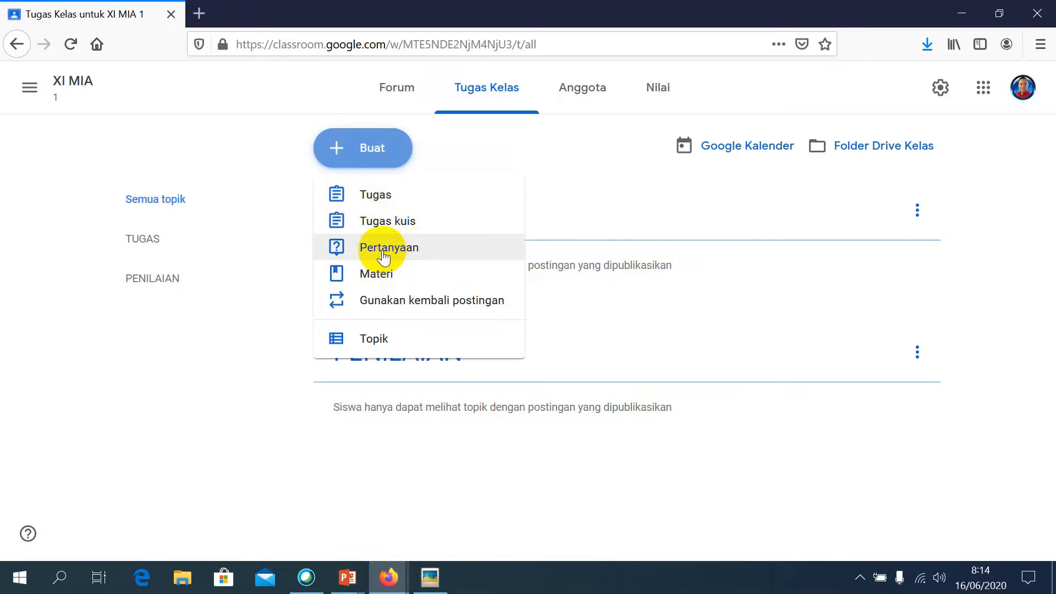
left_click(375, 338)
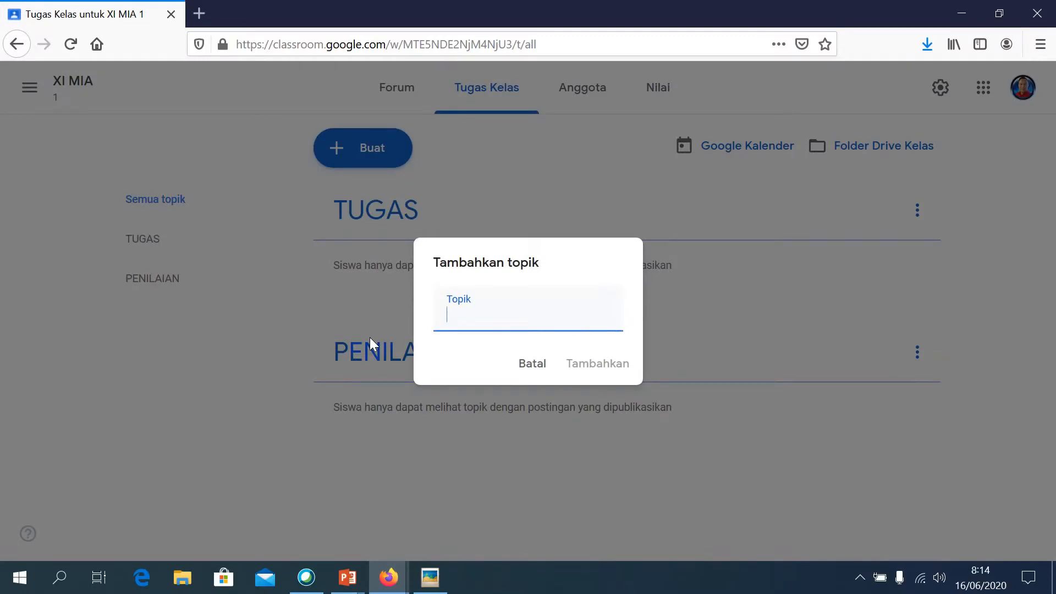
type("FORUM")
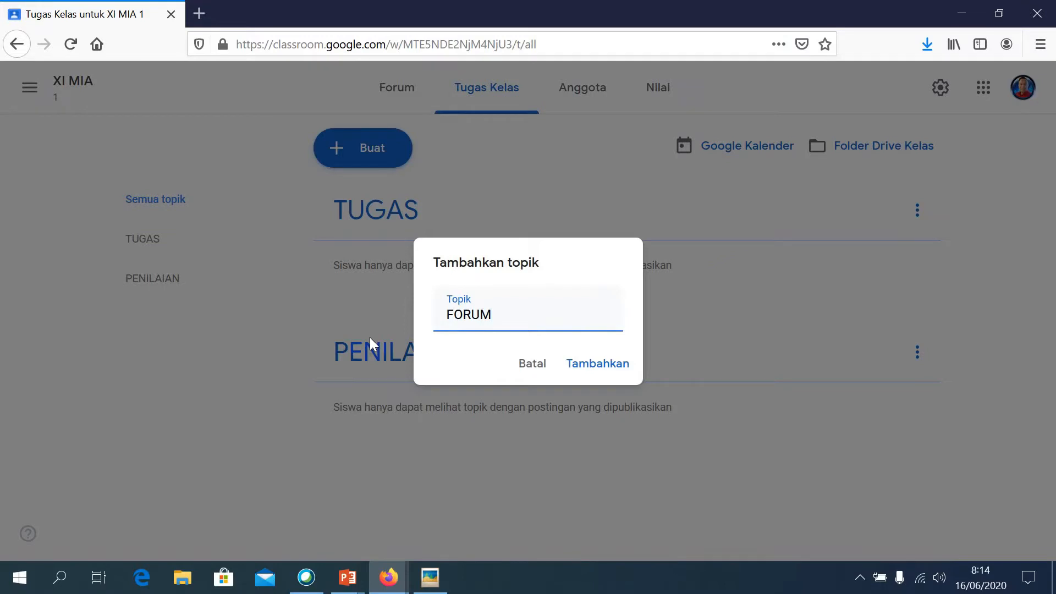
type(" DISKUSI")
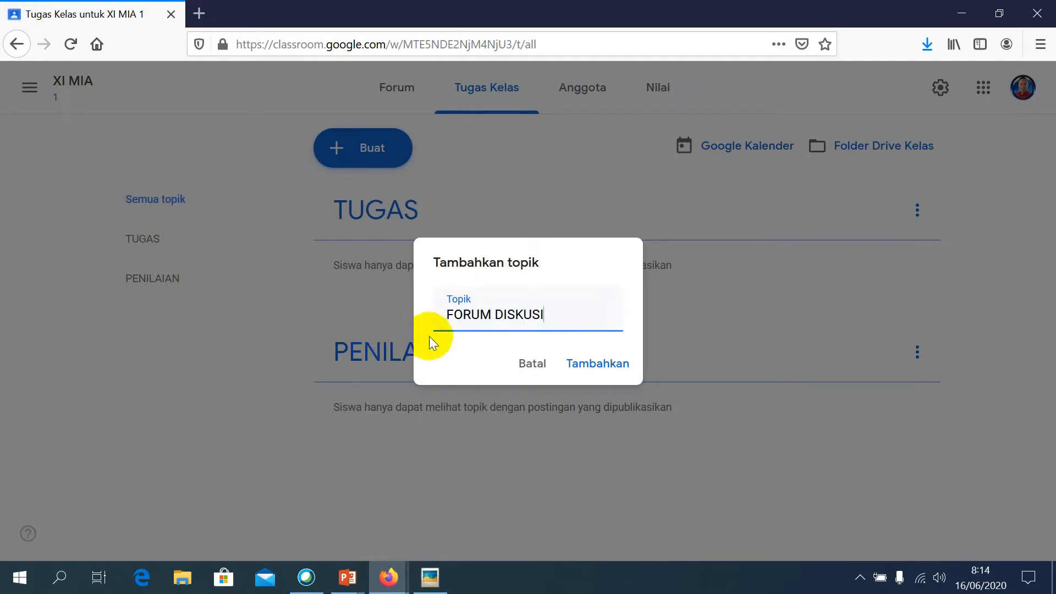
left_click(614, 365)
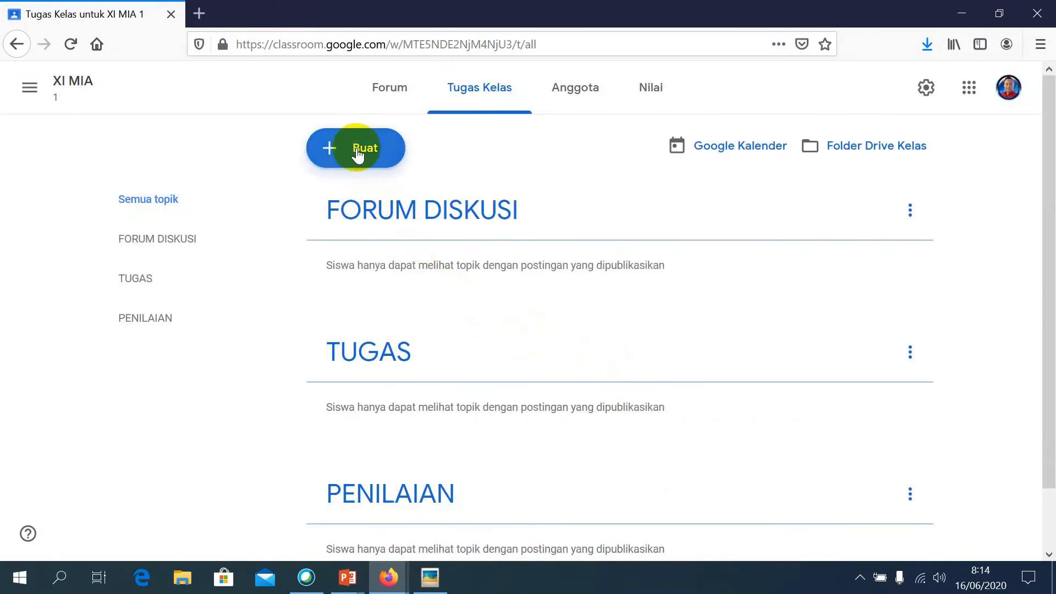
- Add a fourth classwork topic named MATERI
left_click(355, 152)
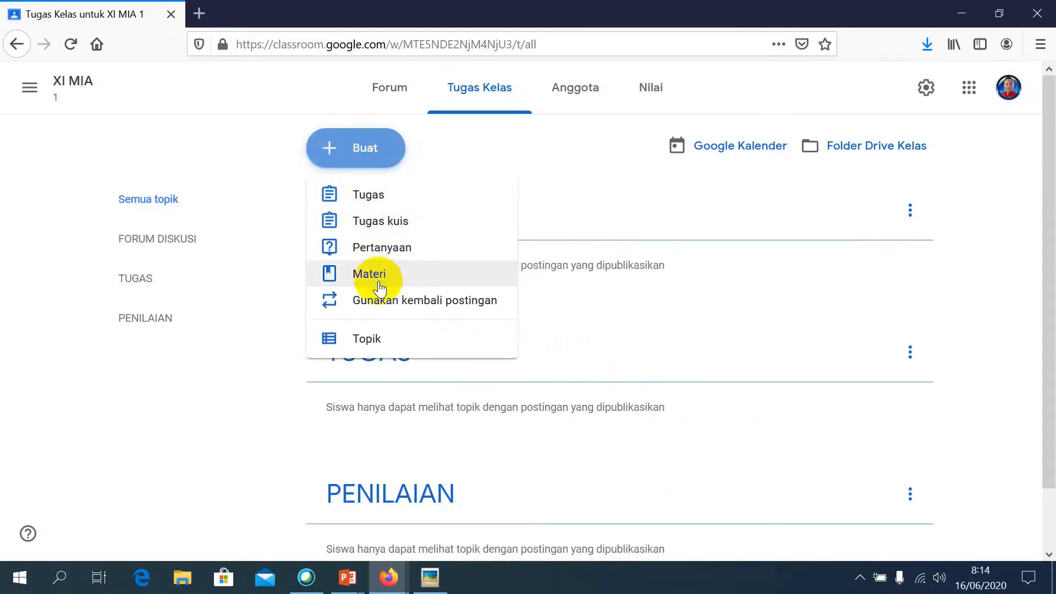
left_click(377, 341)
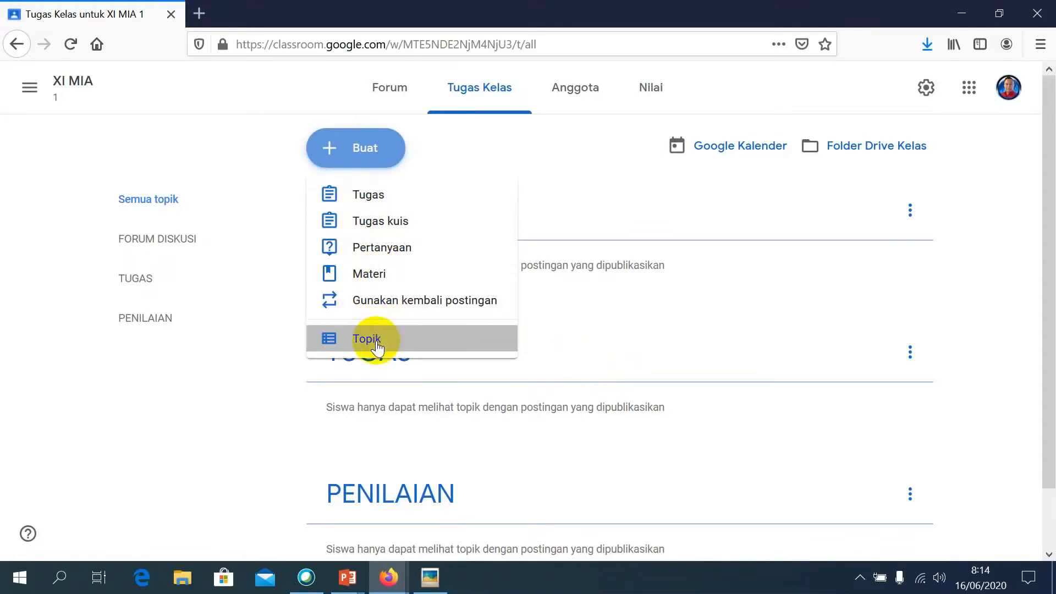
type("M")
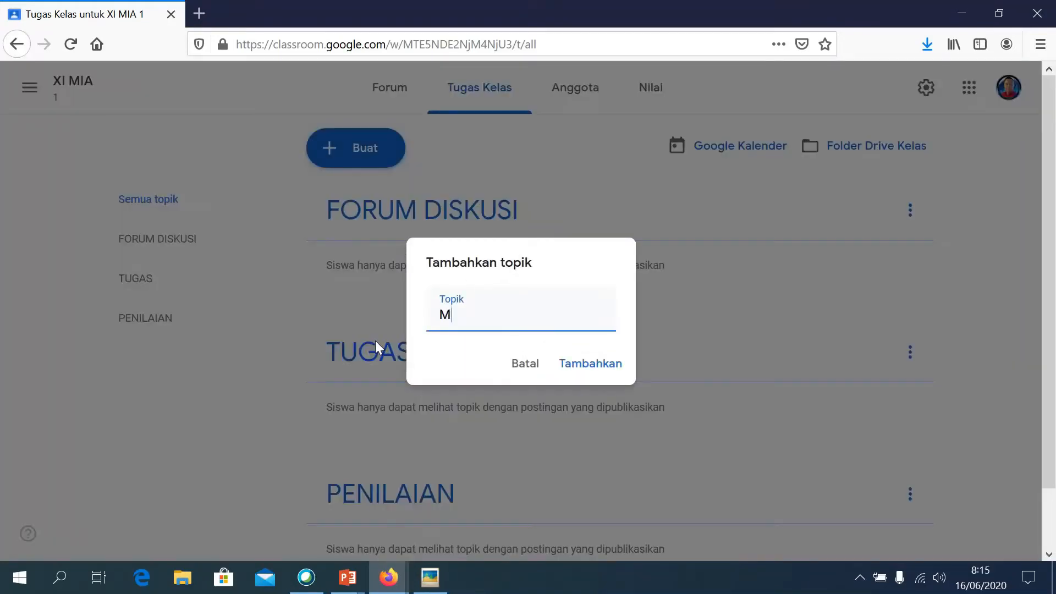
type("ATERI")
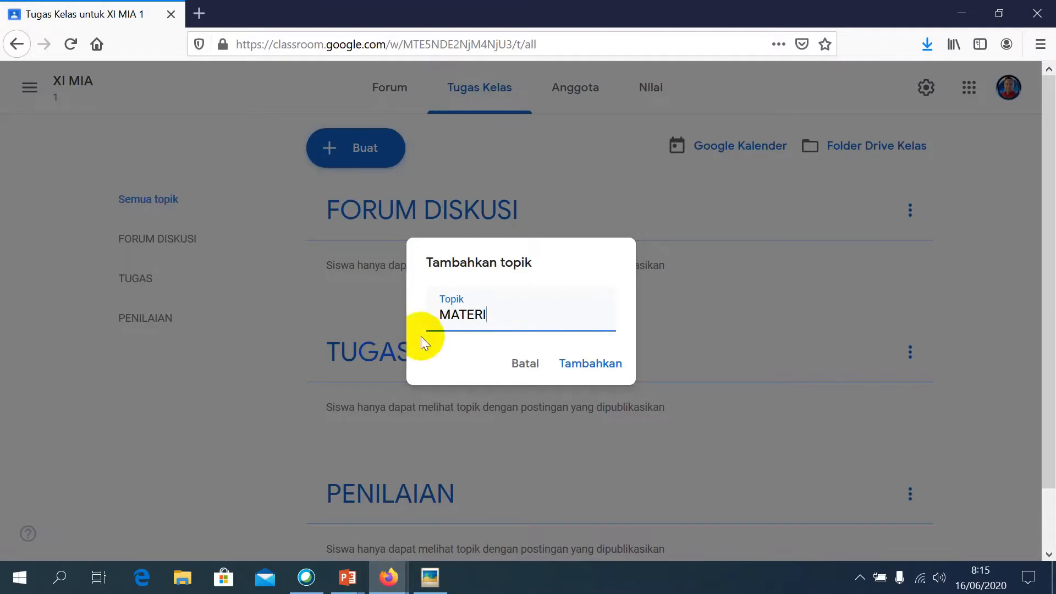
left_click(586, 372)
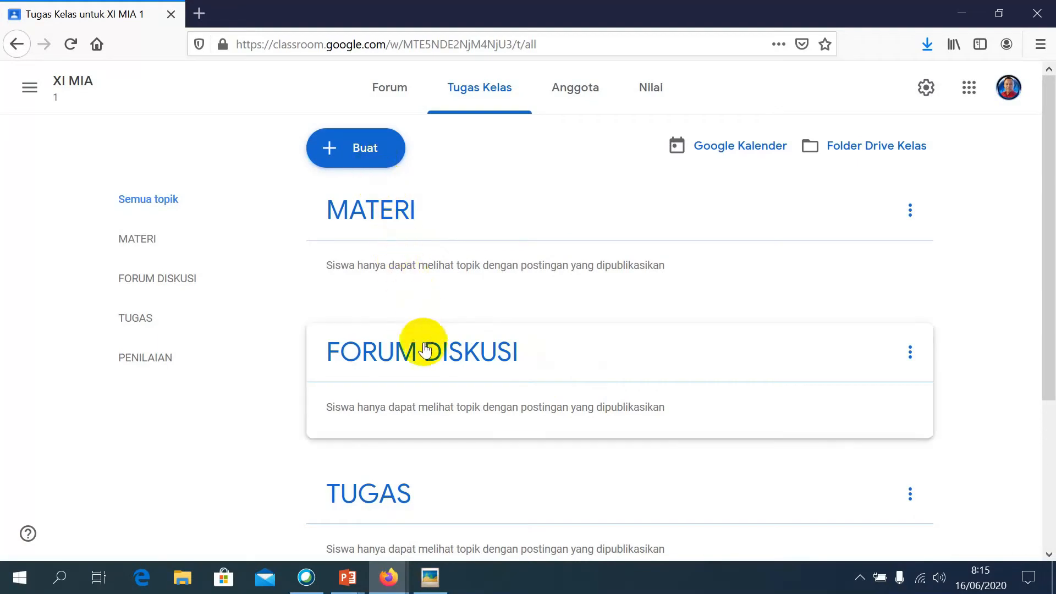
- Review the list of classwork topics and start a new Materi post for the class
scroll(421, 363, "down", 4)
scroll(424, 374, "up", 4)
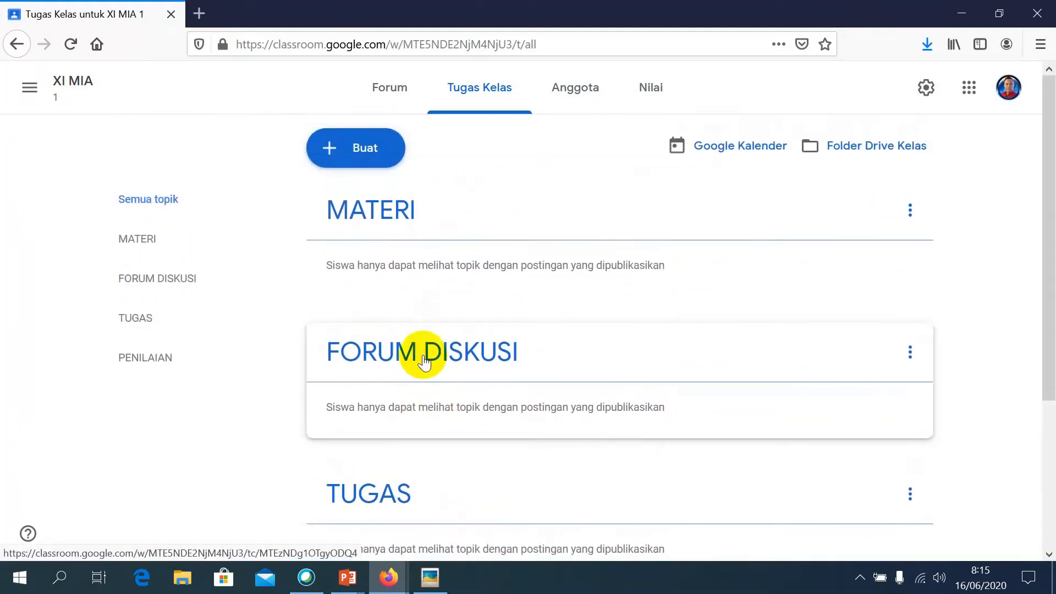
scroll(423, 360, "down", 3)
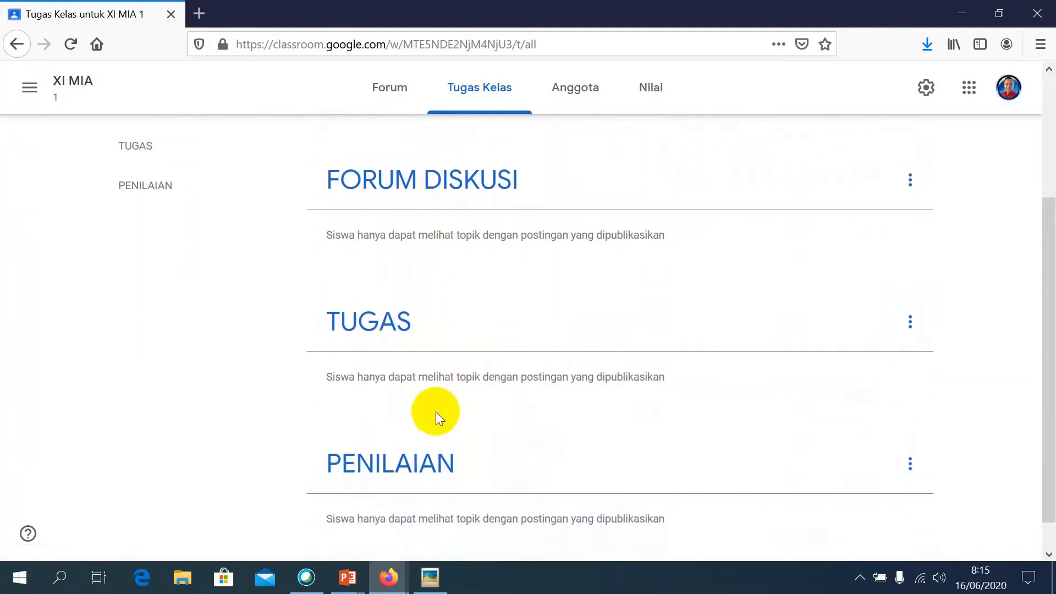
scroll(435, 411, "down", 1)
scroll(437, 409, "up", 4)
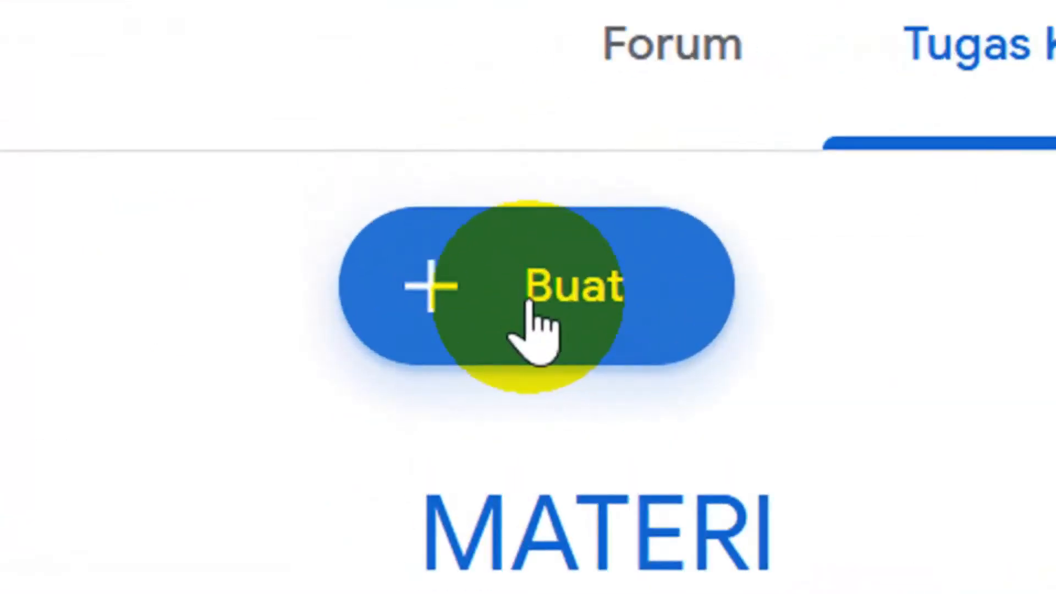
left_click(532, 307)
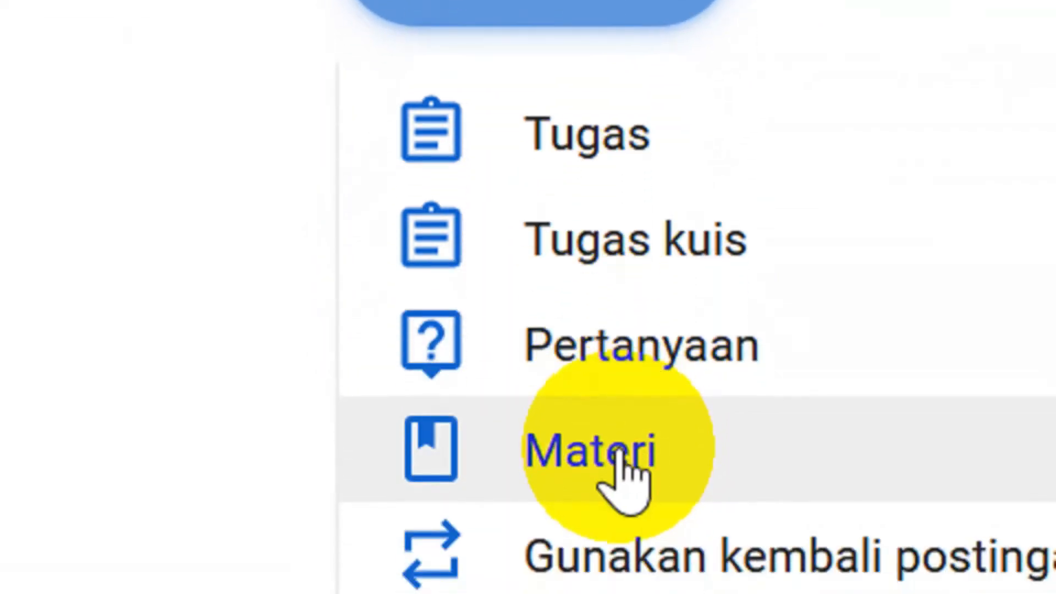
left_click(619, 455)
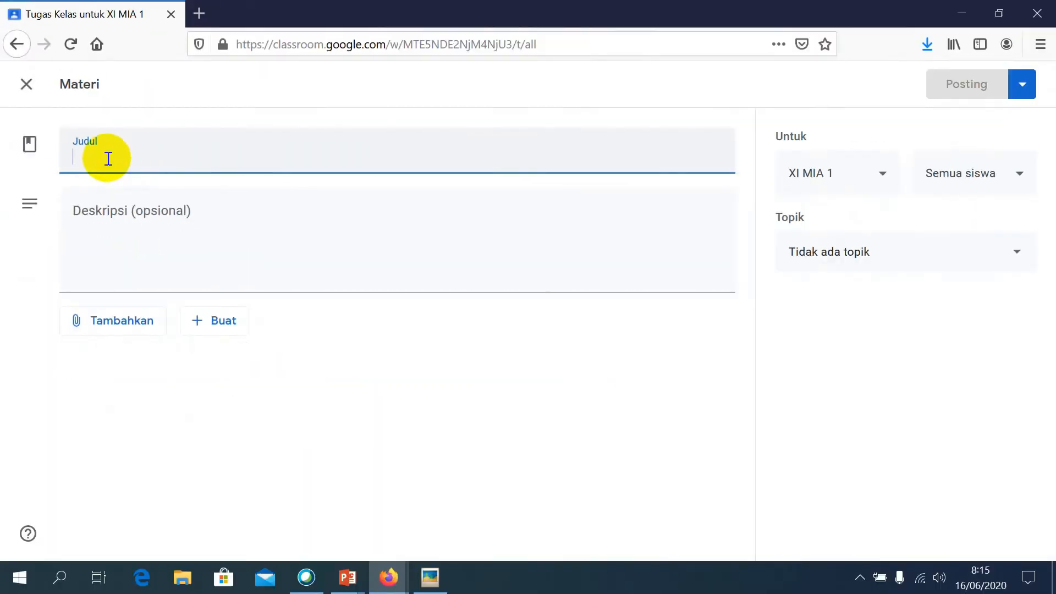
type("dIMENSI")
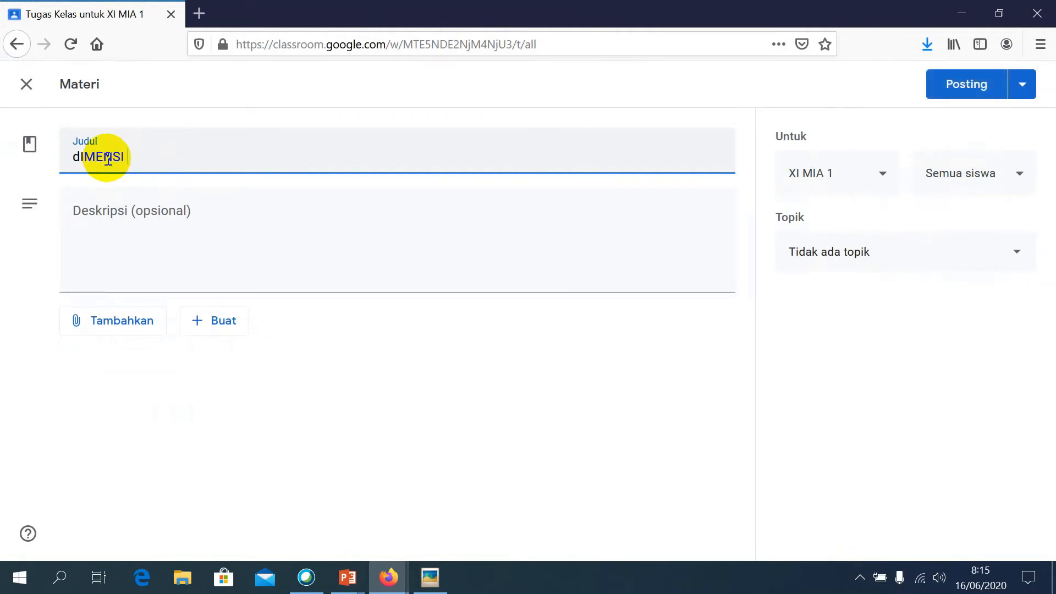
key("BackSpace")
key("BackSpace")
key("BackSpace")
key("BackSpace")
key("BackSpace")
key("BackSpace")
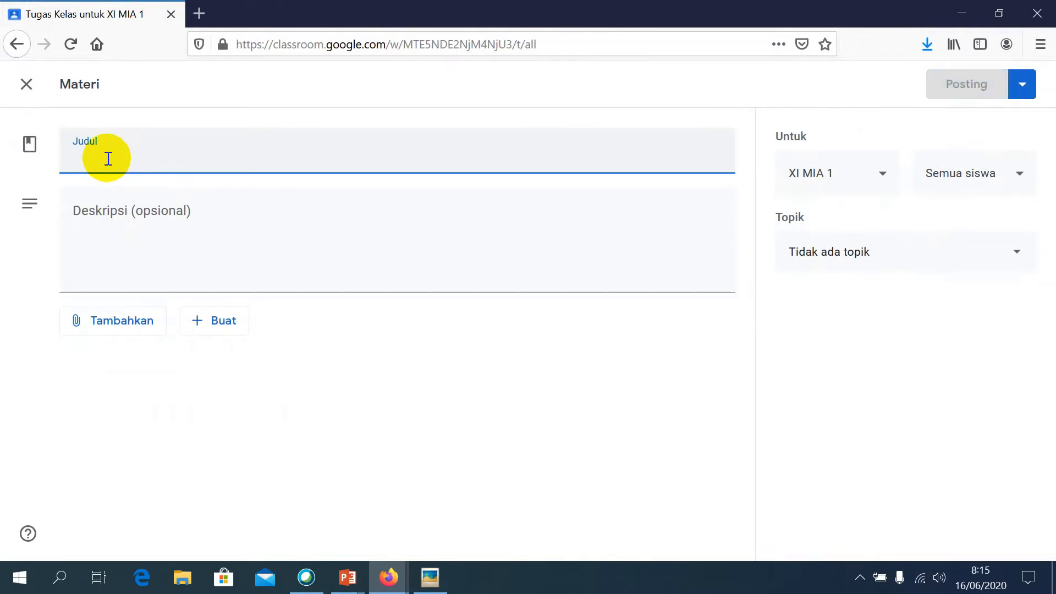
type("Dimensi")
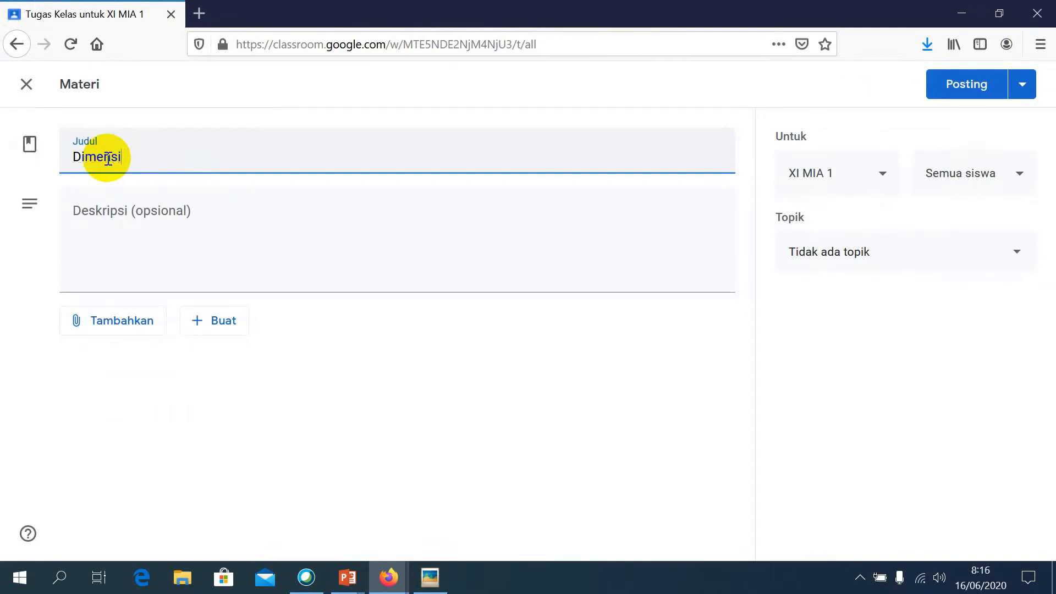
key("BackSpace")
key("BackSpace")
key("BackSpace")
key("BackSpace")
key("BackSpace")
key("BackSpace")
key("BackSpace")
type("Materi")
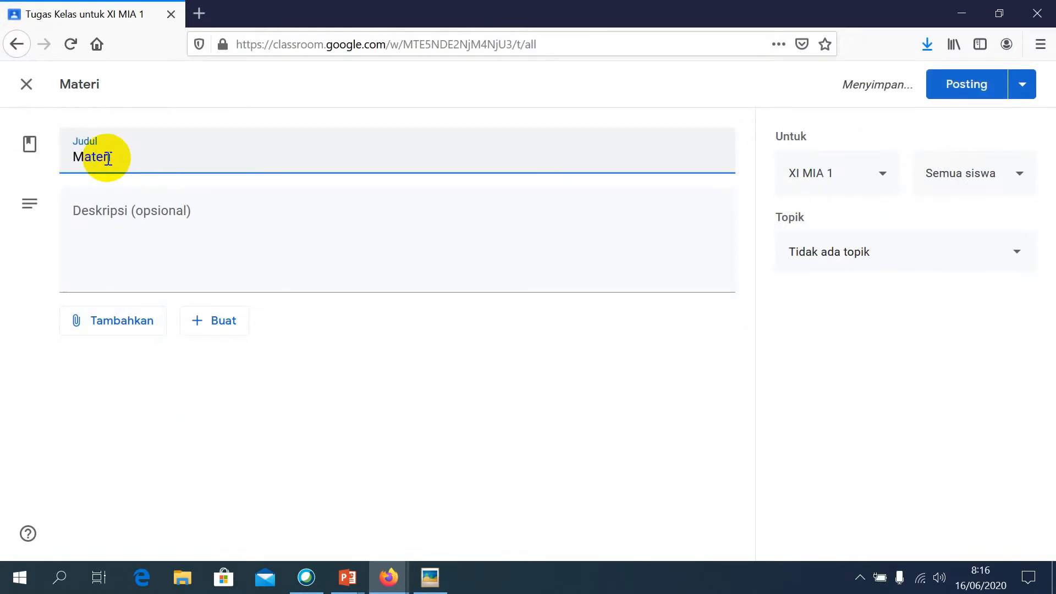
key("BackSpace")
key("BackSpace")
key("BackSpace")
key("BackSpace")
key("BackSpace")
key("BackSpace")
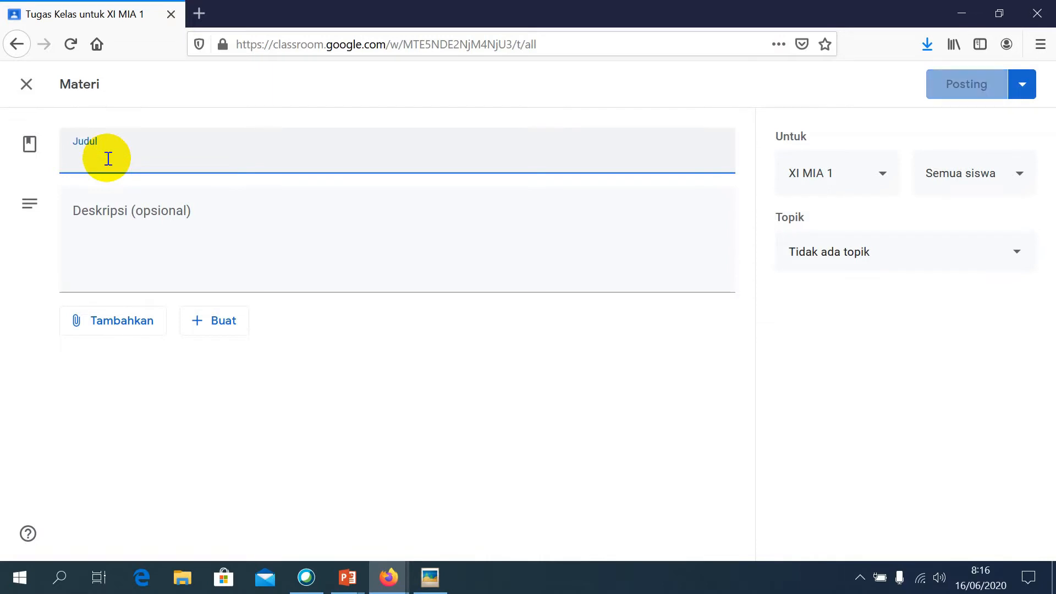
- Title the learning material post "Dimensi 3"
type("d")
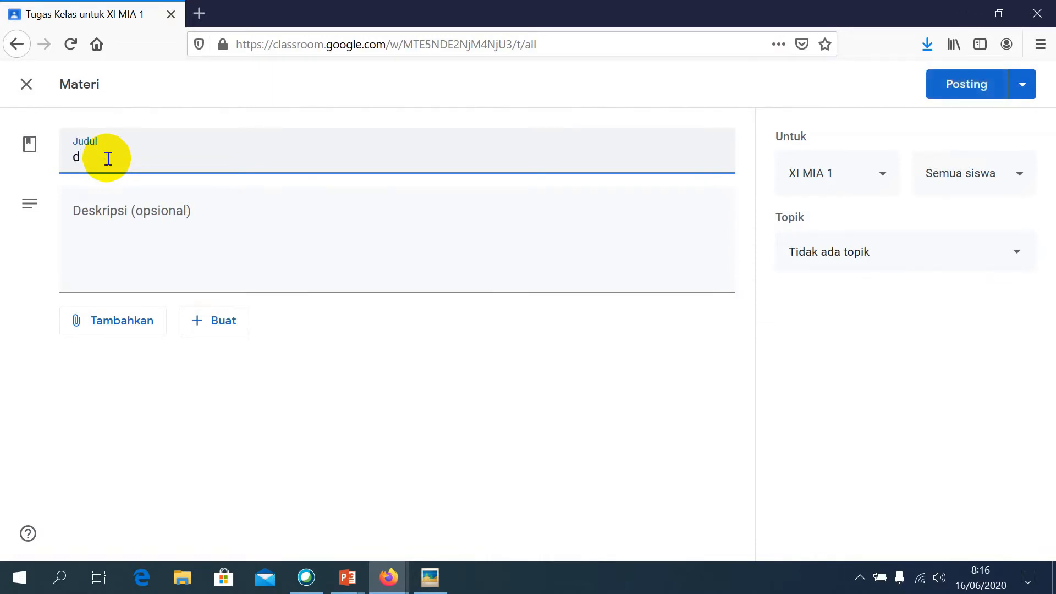
key("BackSpace")
type("Dimensi 3")
- Begin the post's description with the two lines "Berikut ini materi dimensi 3." and "silahkan di download untuk dipelajari."
left_click(218, 218)
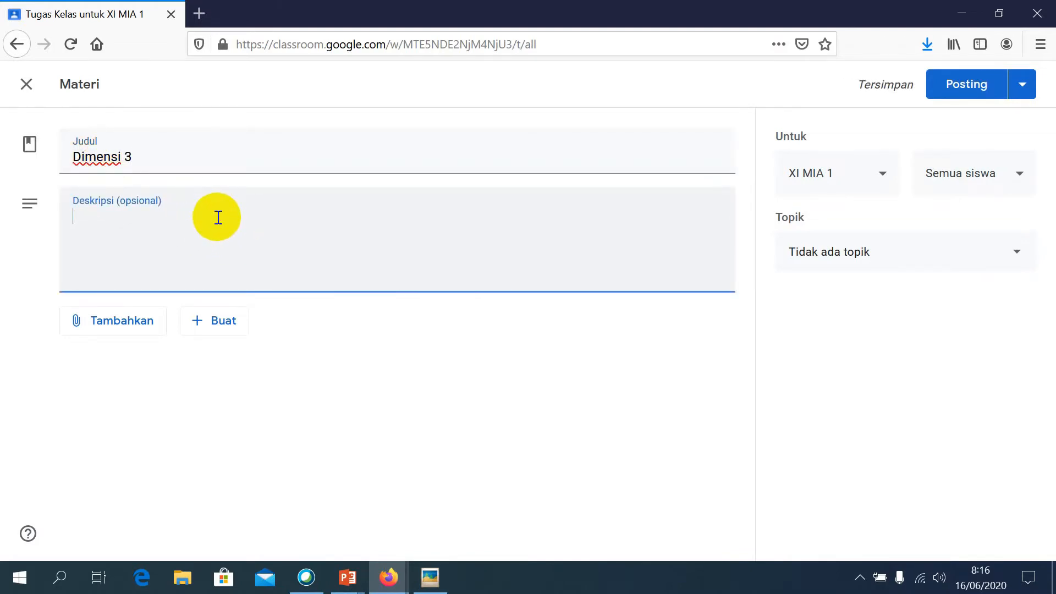
type("Berikut ini")
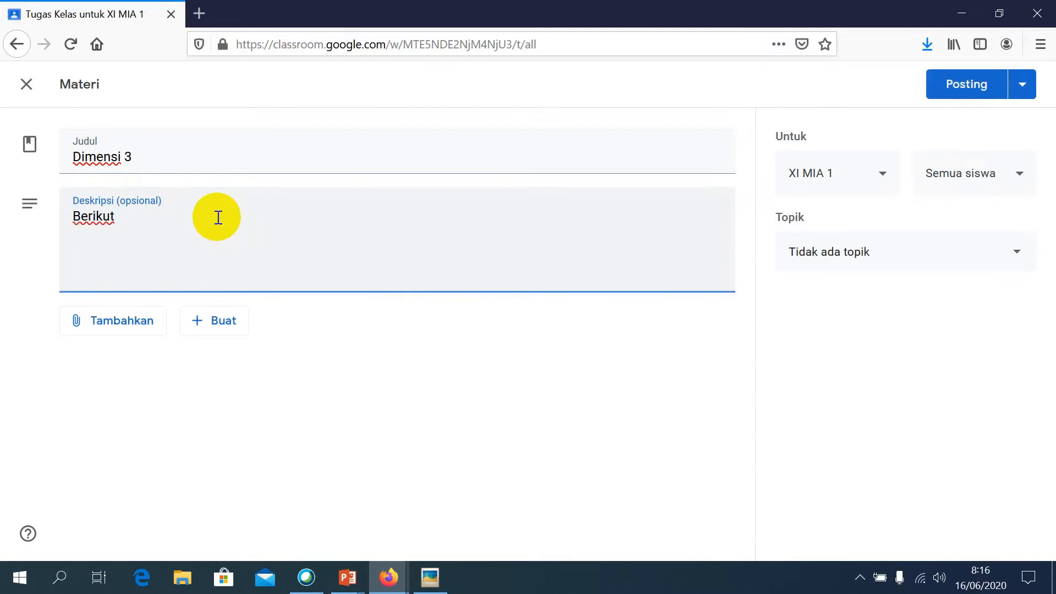
type(" materi d")
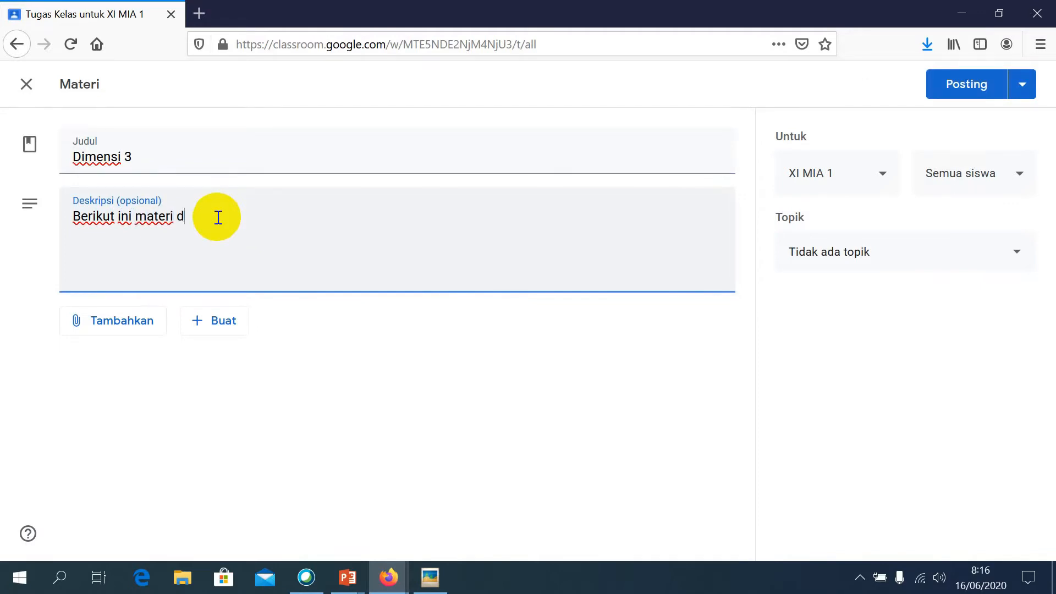
type("imensi 3.")
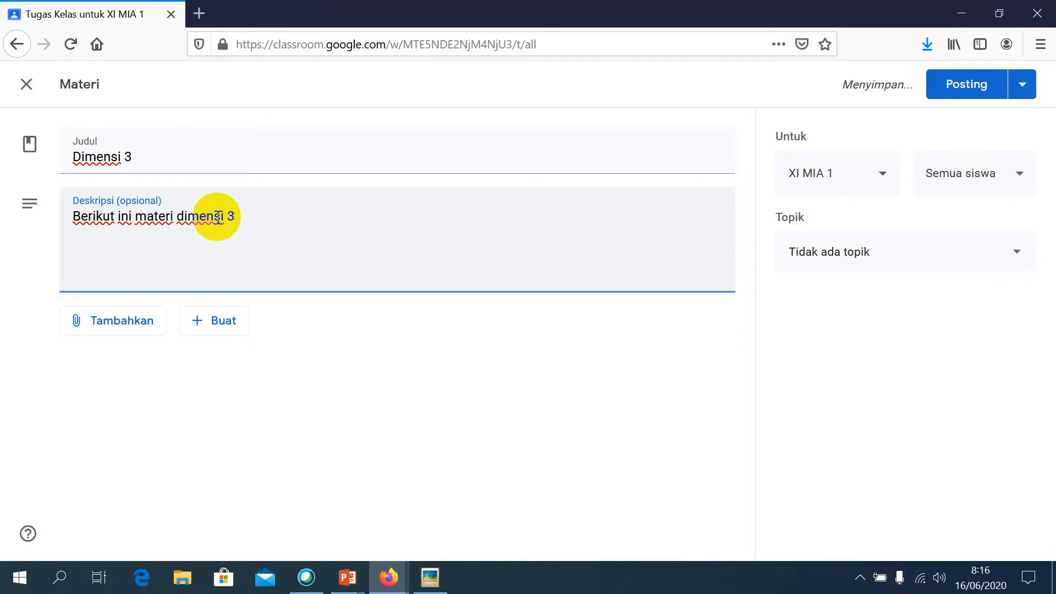
key("Return")
type("silahka")
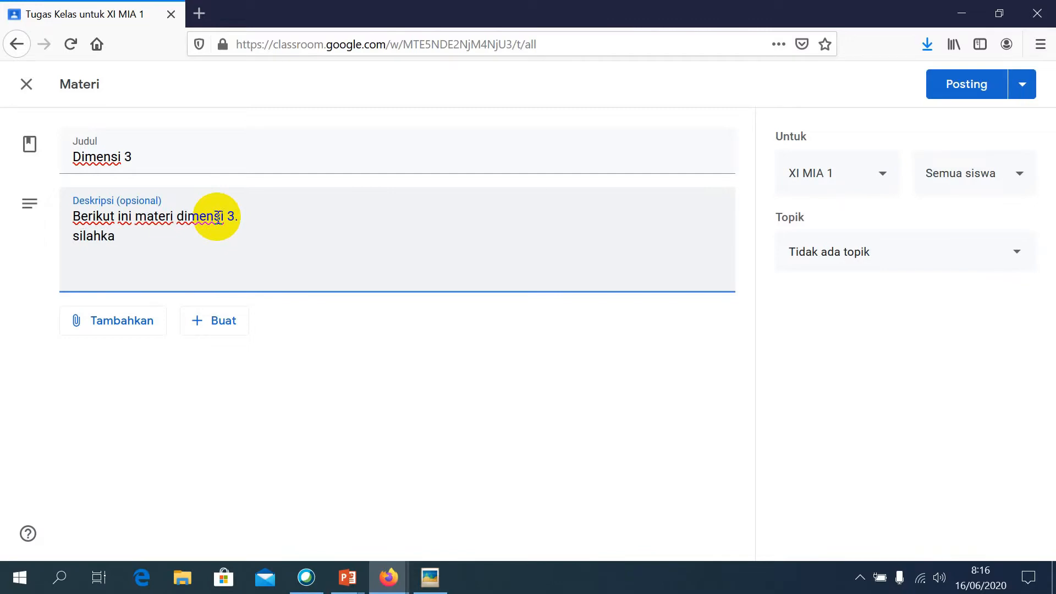
type("n di download")
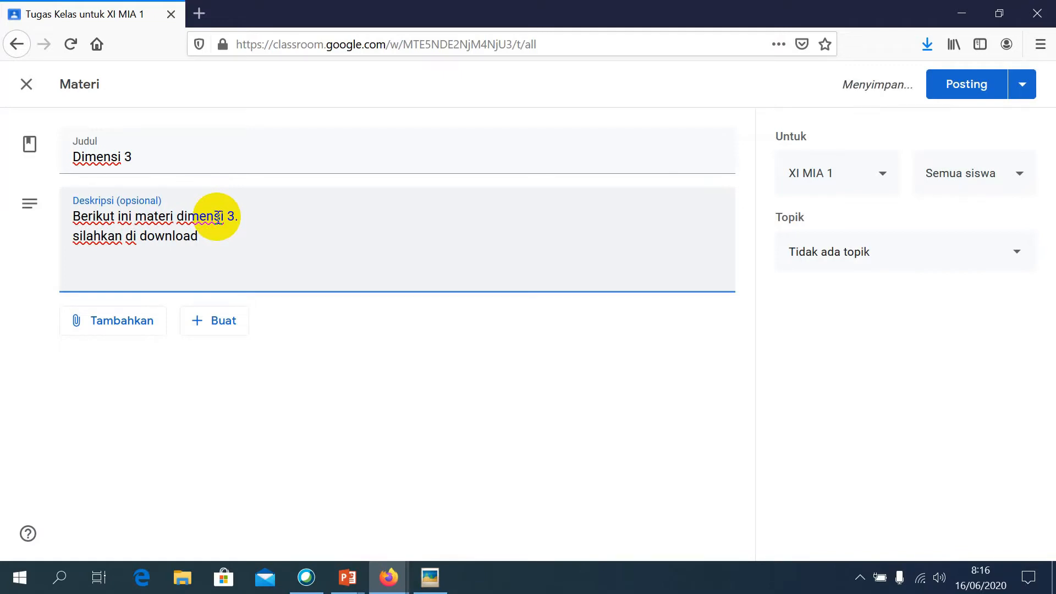
type(" untuk")
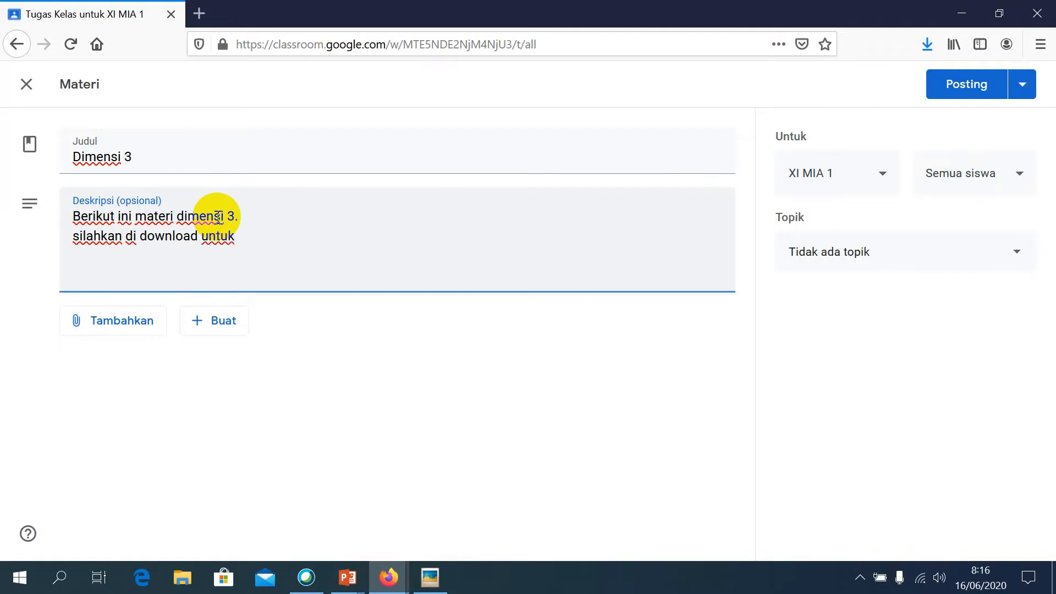
type(" dipelajari.")
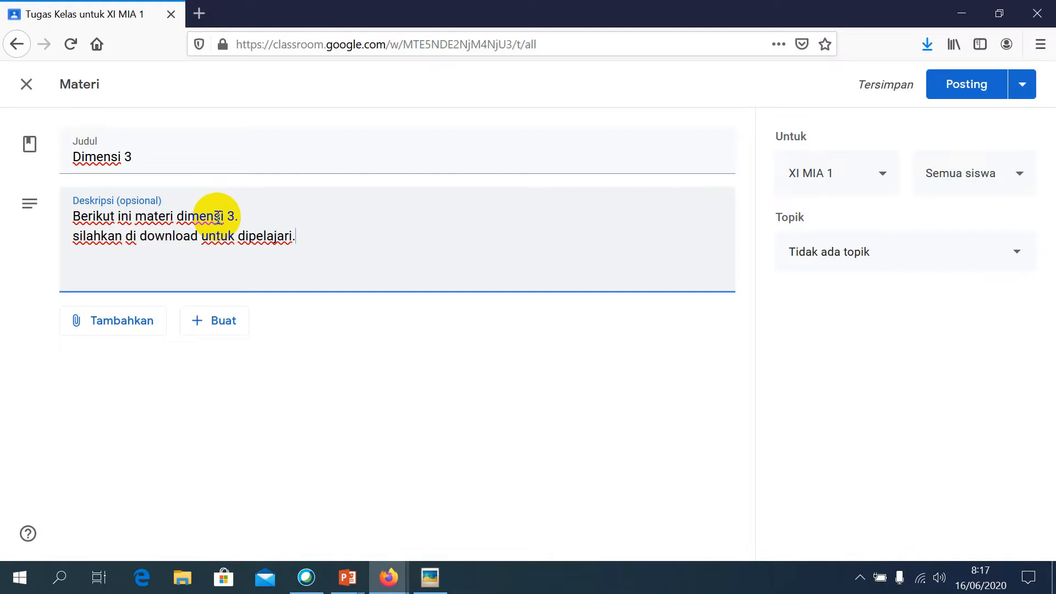
- Add a third description line reading "Sebagai bukti anda telah mempelajari, silahkan buat rangkuman"
key("Return")
type("Sebagai bukti anda telah mempelajar")
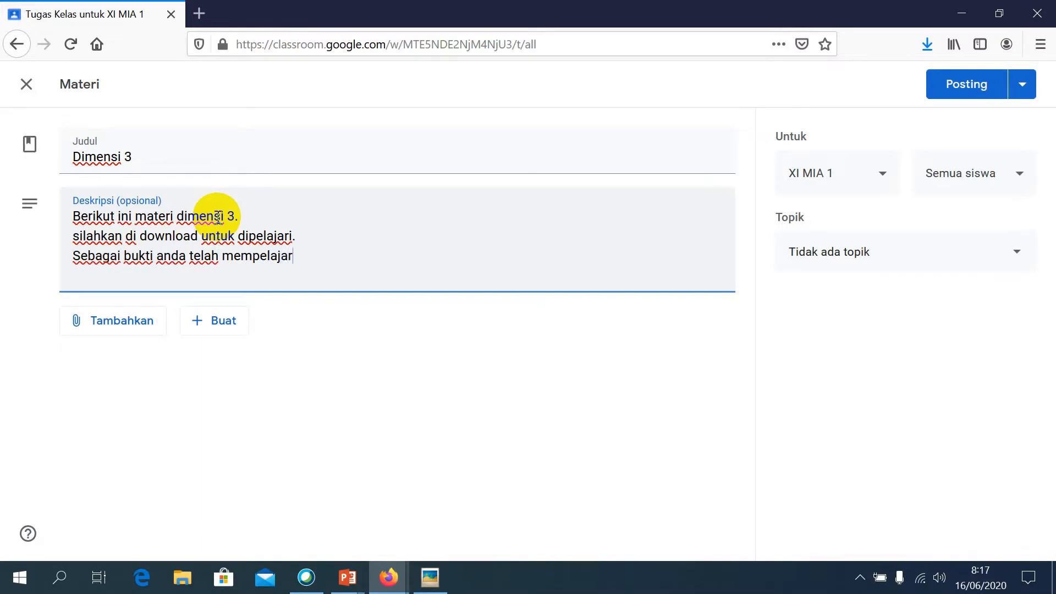
type(", silahkan buat r")
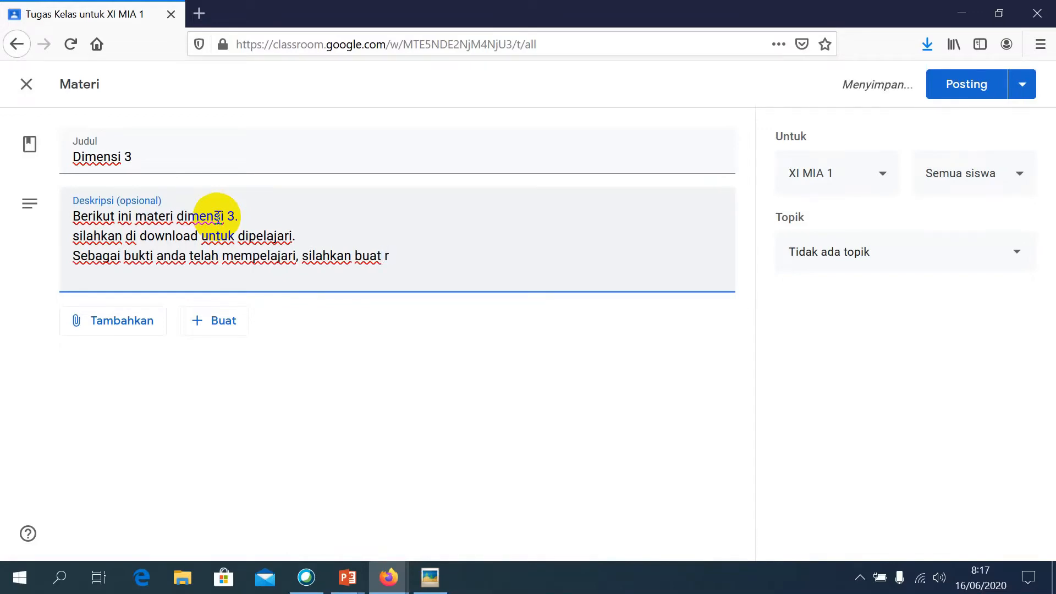
key("BackSpace")
key("BackSpace")
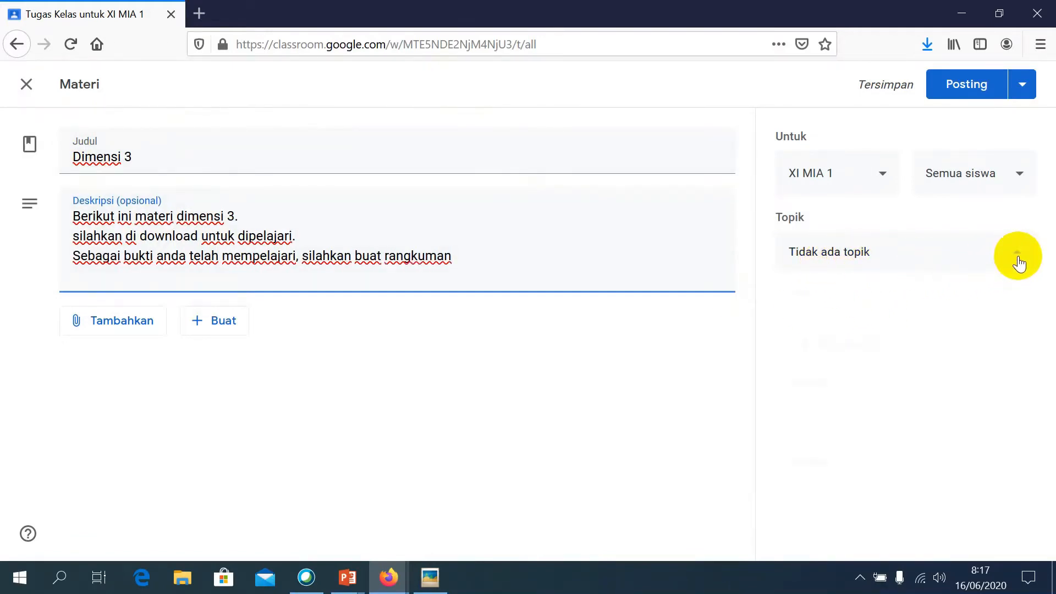
- Assign the post to the MATERI topic and start attaching a YouTube video to it
left_click(1018, 257)
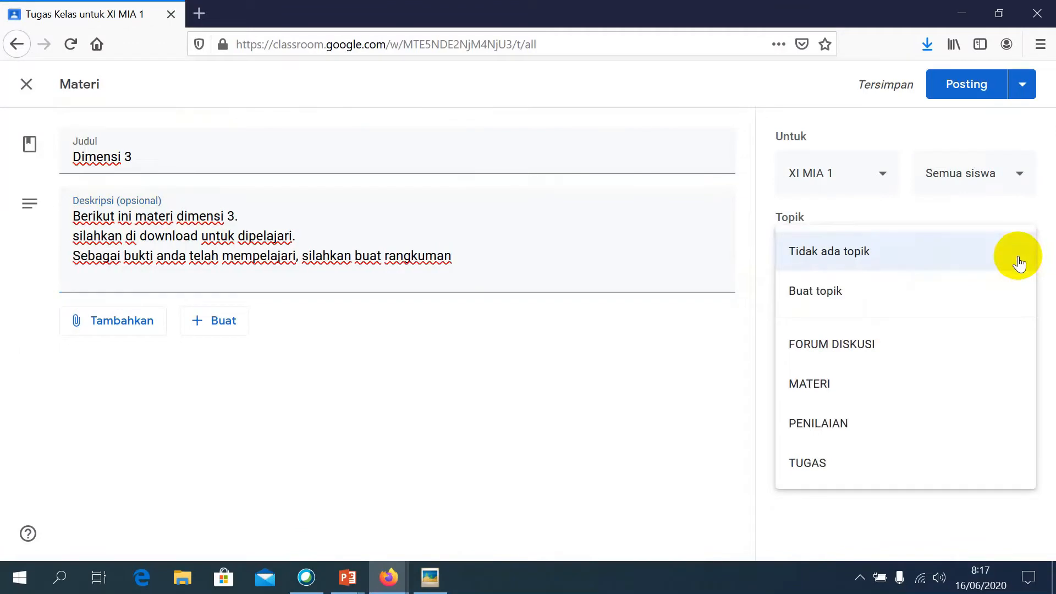
left_click(825, 380)
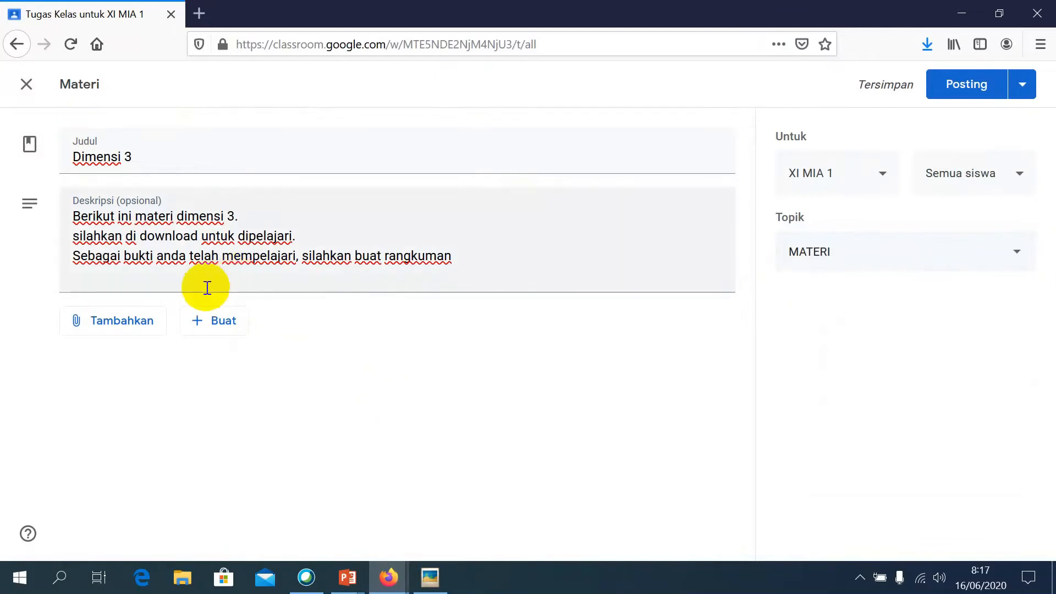
left_click(110, 330)
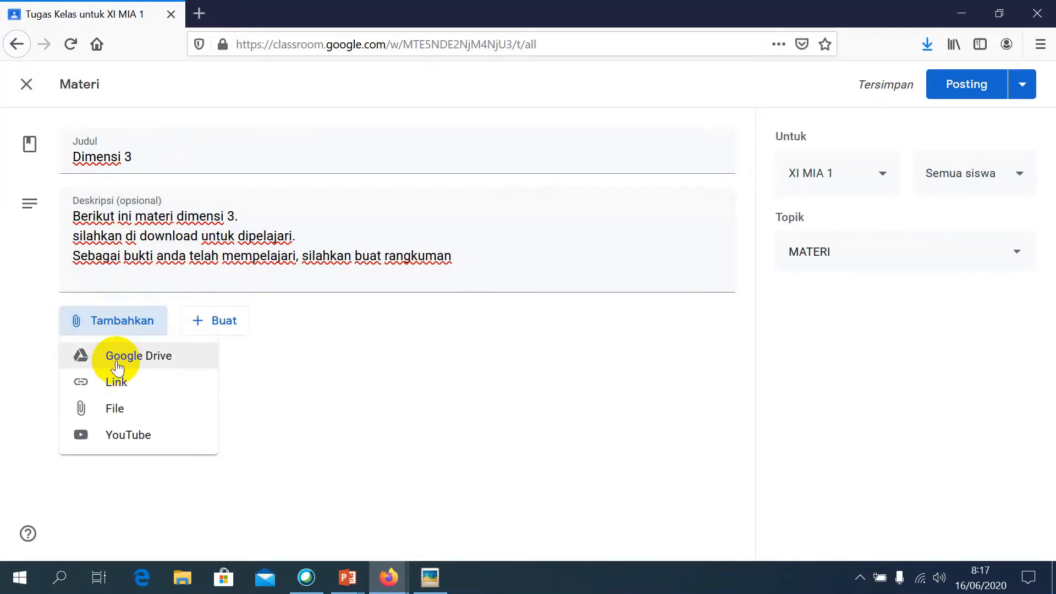
left_click(125, 440)
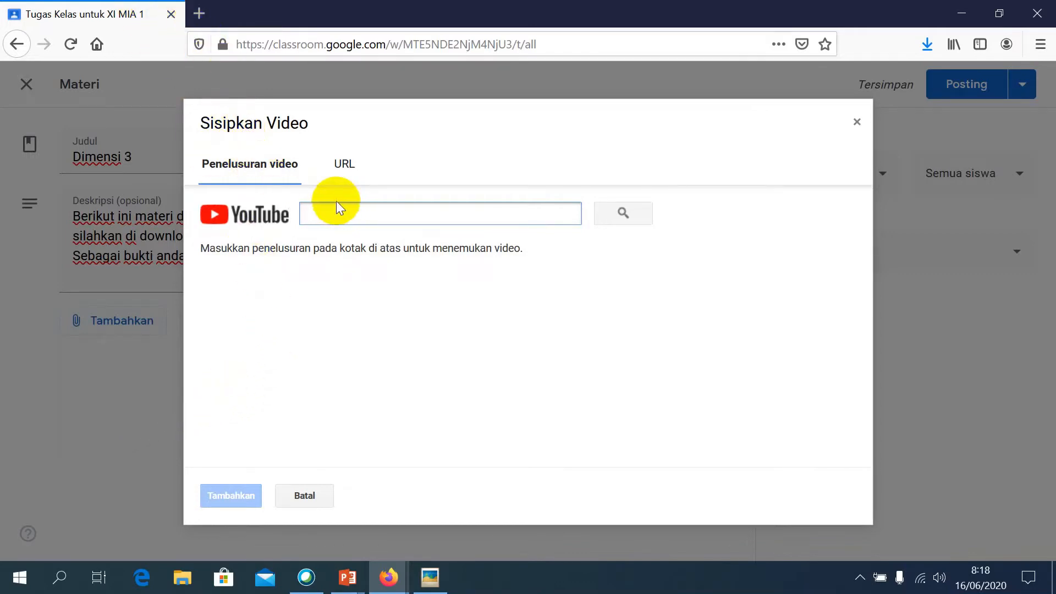
- Search the web for youtube in a new browser tab and open the YouTube site with the signed-in Google account
left_click(197, 16)
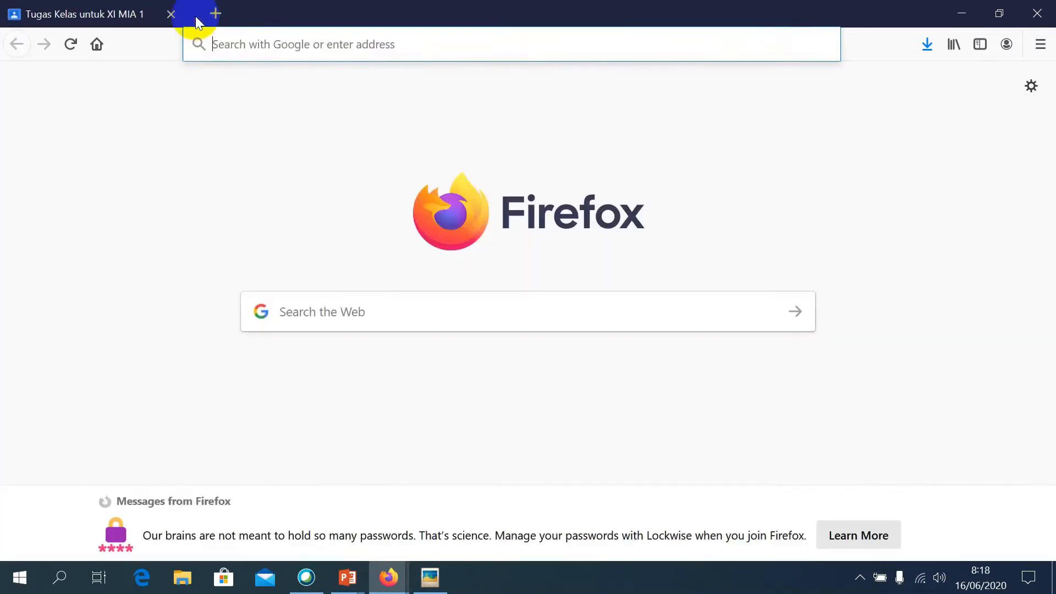
left_click(311, 313)
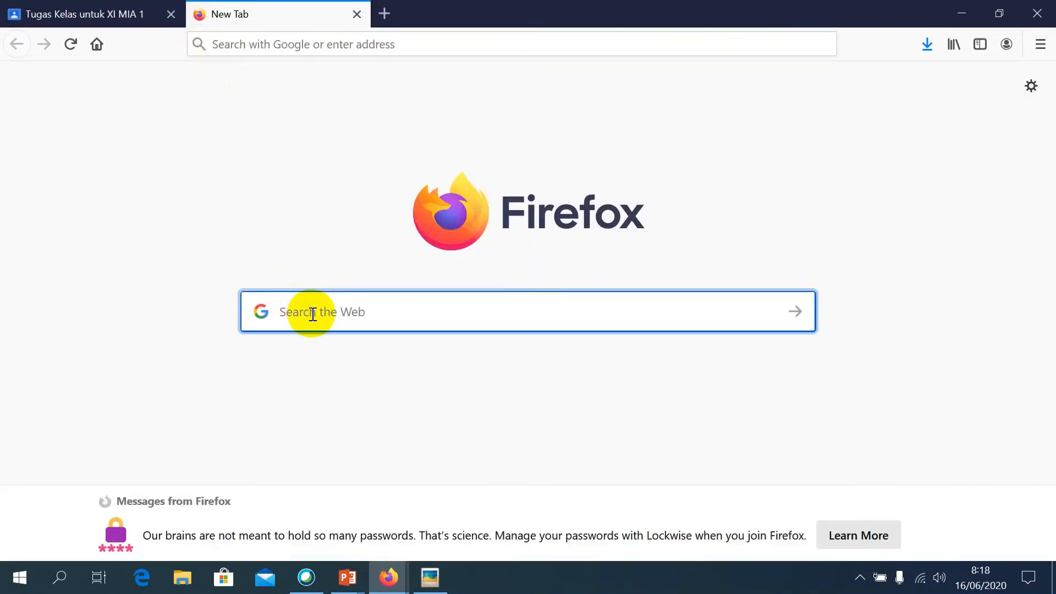
type("y")
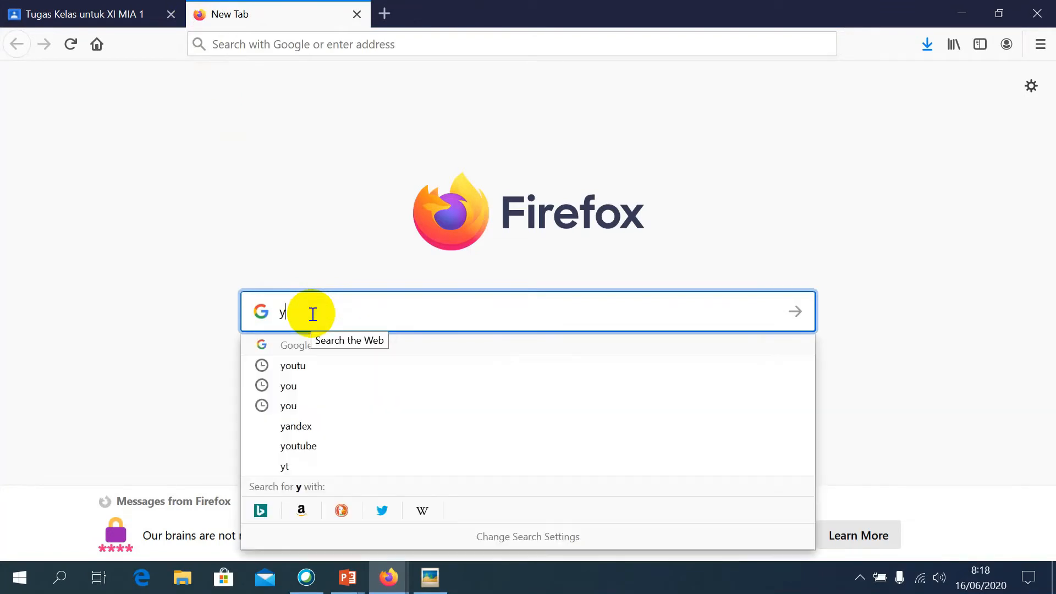
type("aou")
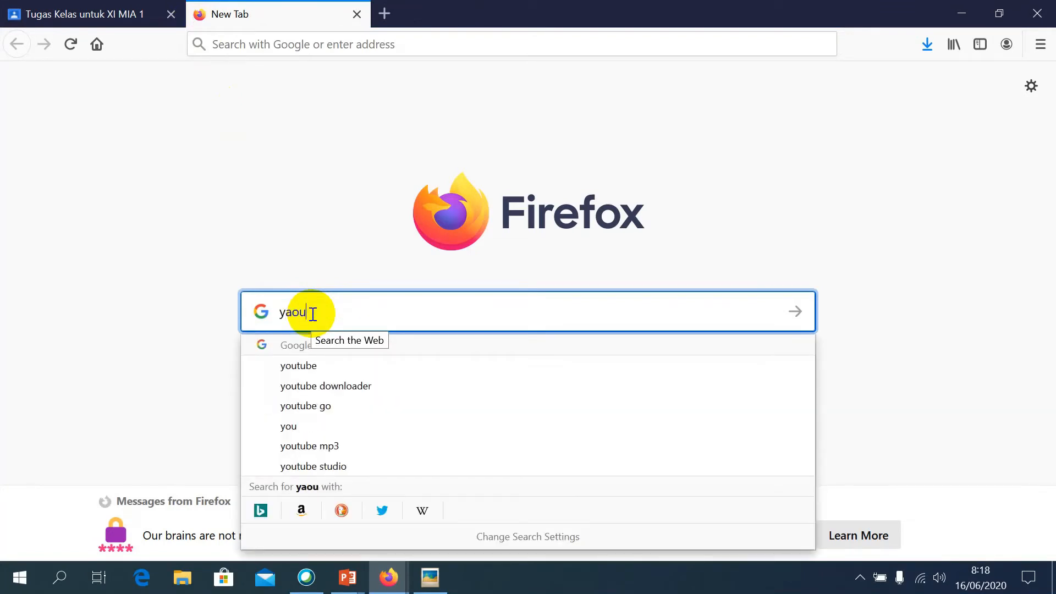
left_click(312, 365)
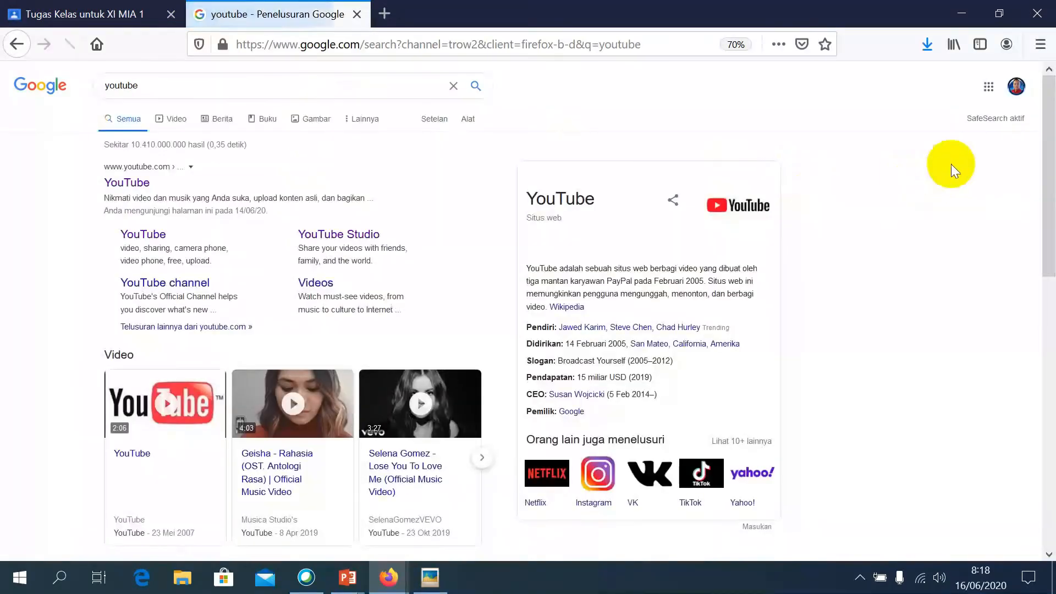
left_click(1016, 87)
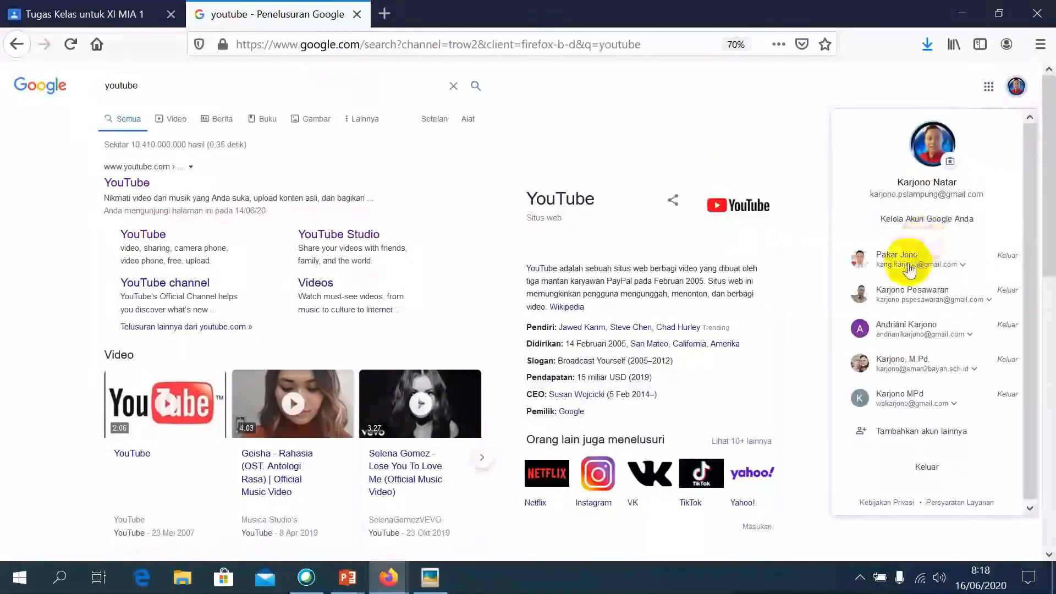
left_click(989, 87)
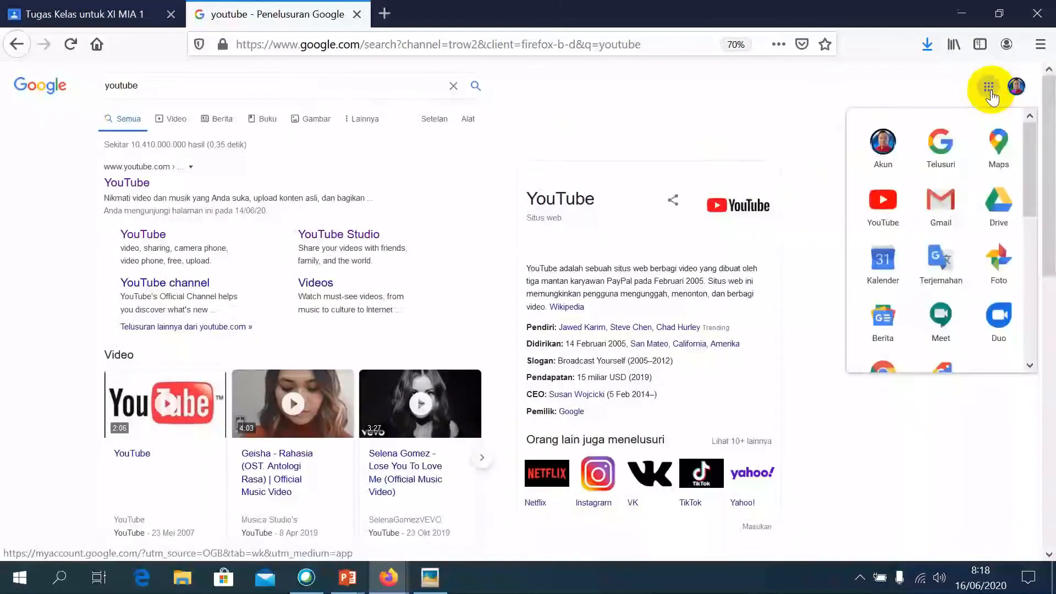
left_click(887, 201)
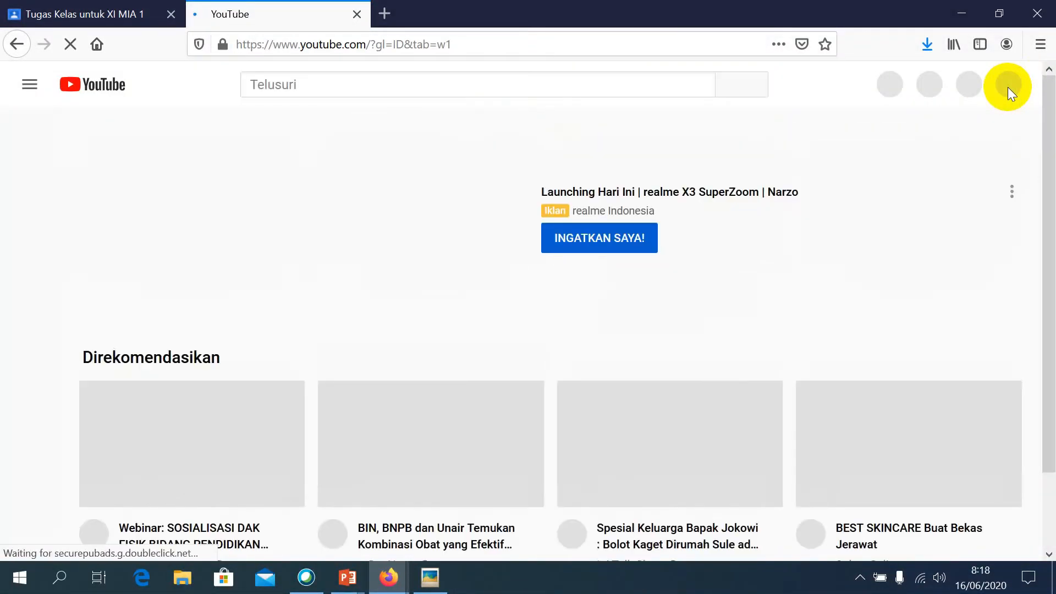
- Go to the signed-in account's own channel and open its list of uploaded videos in YouTube Studio
left_click(1006, 88)
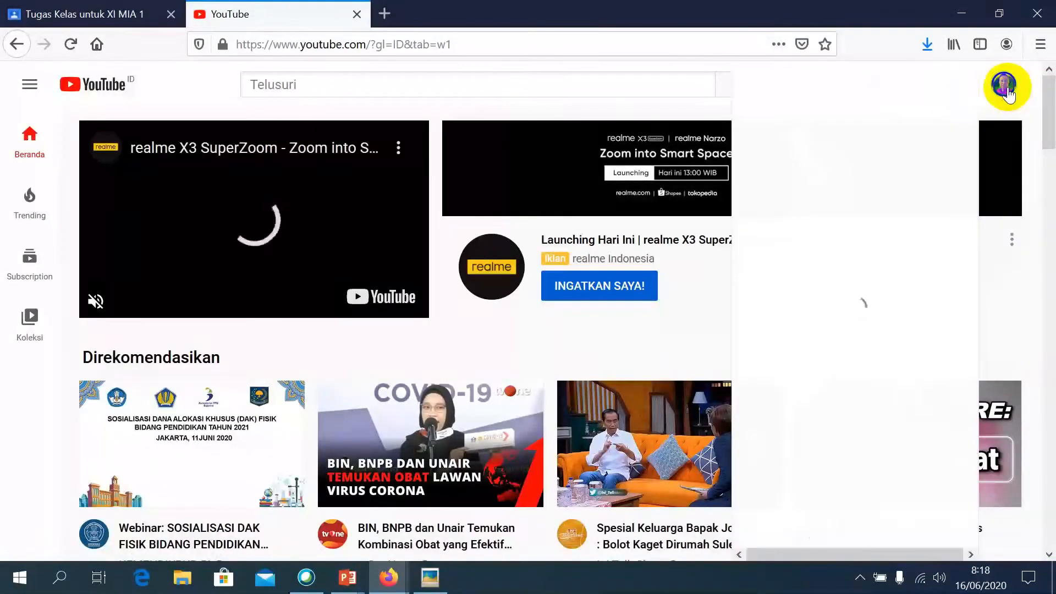
left_click(786, 174)
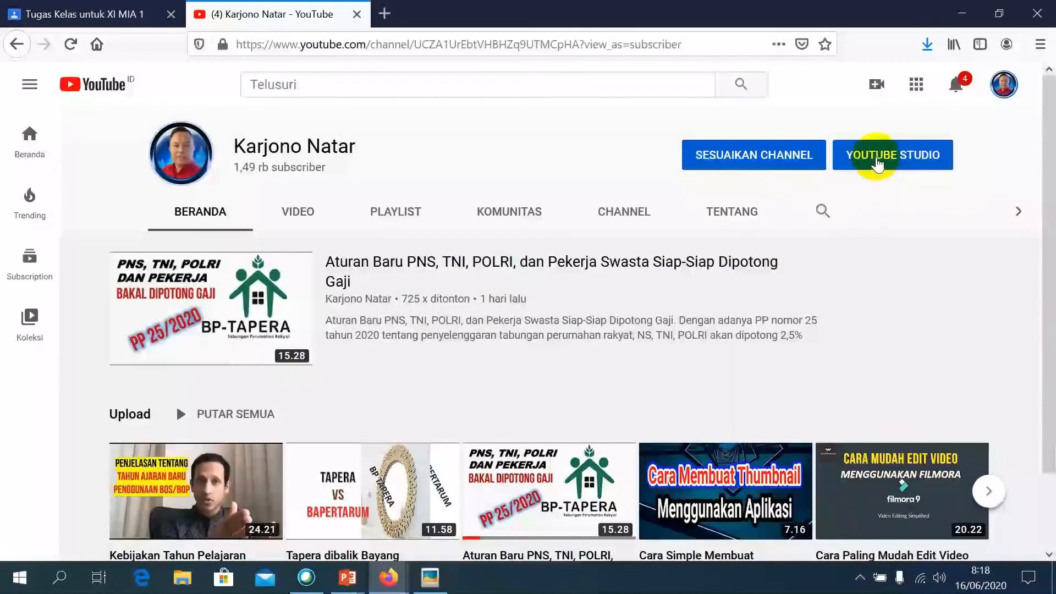
left_click(877, 163)
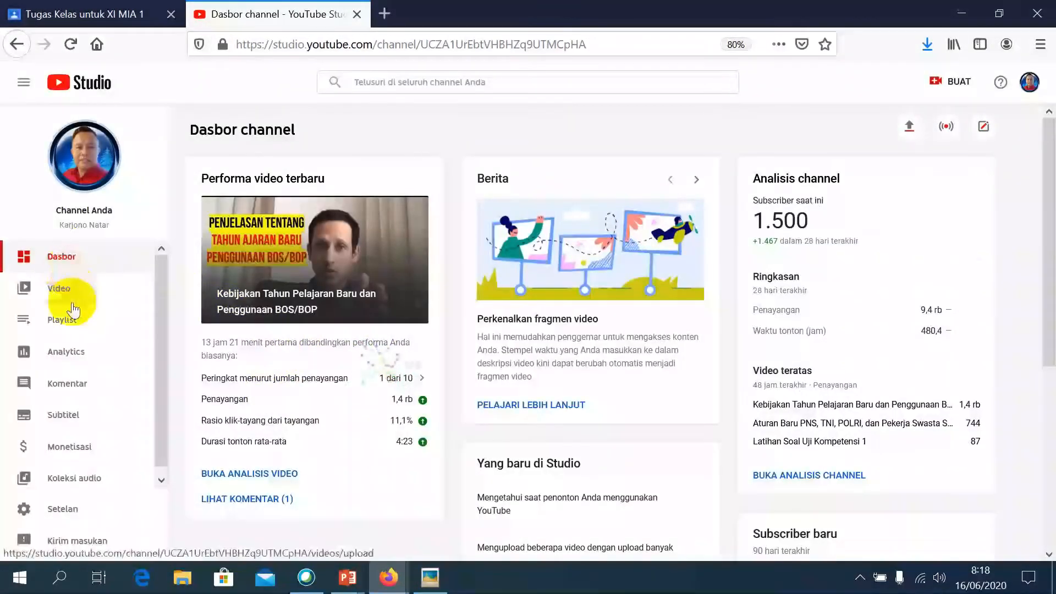
left_click(61, 288)
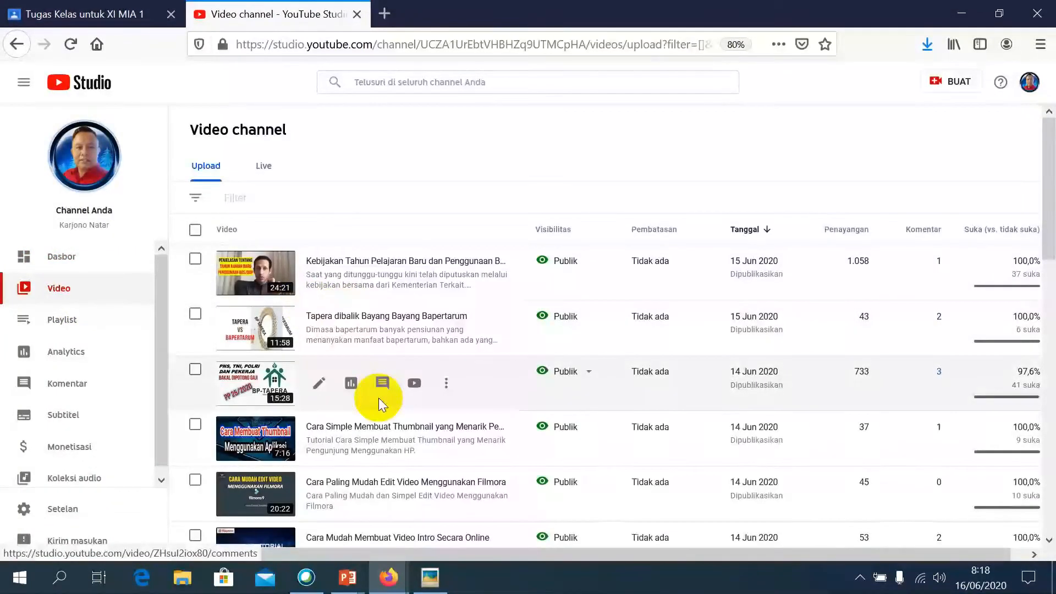
- Copy the shareable link of the video "Cara Paling Mudah Edit Video Menggunakan Filmora" and return to the Classroom post's video insertion dialog
scroll(379, 397, "down", 3)
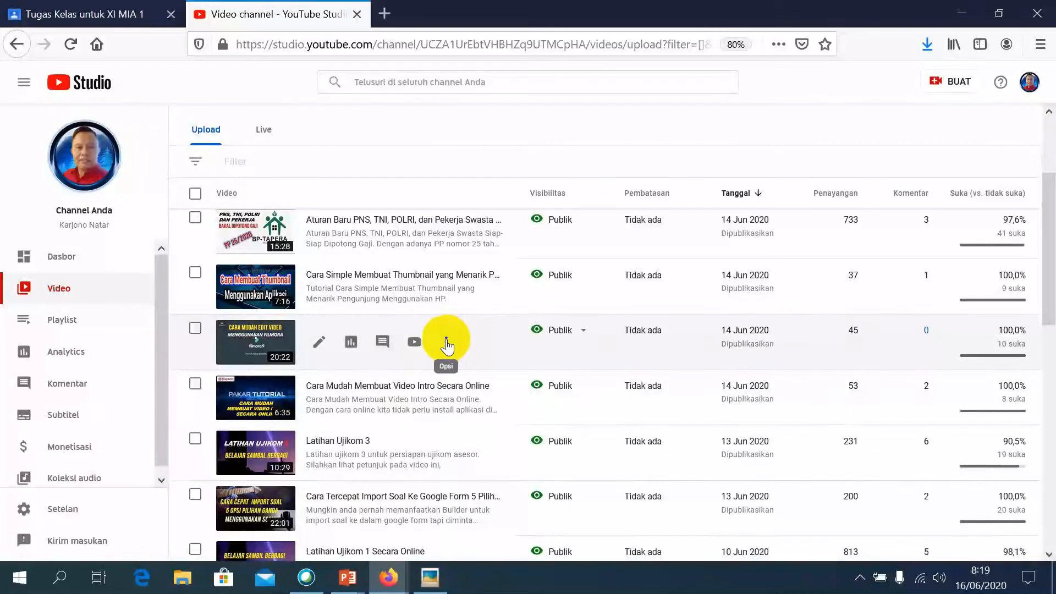
left_click(449, 342)
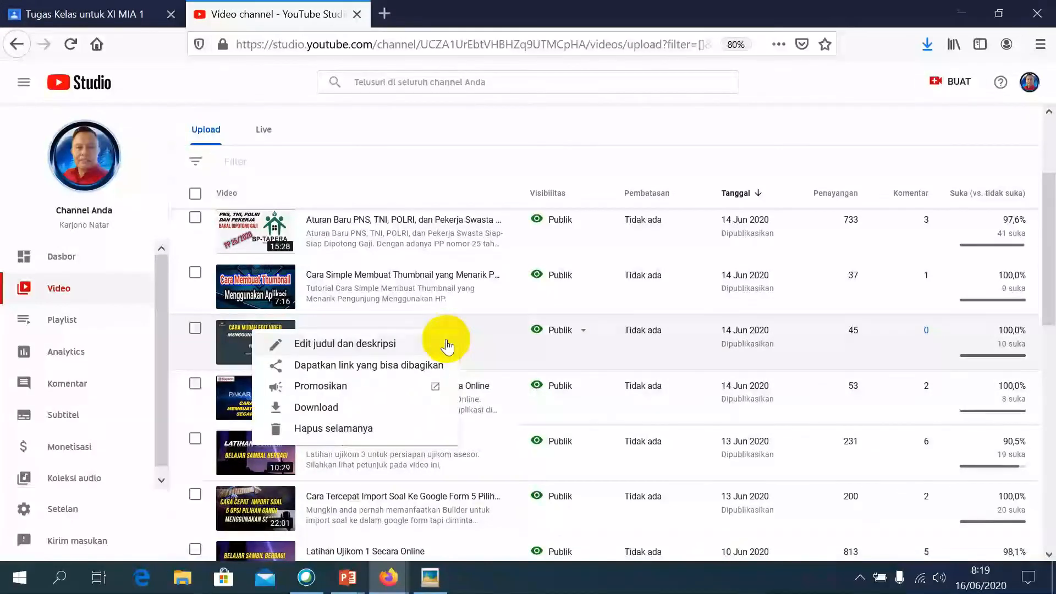
left_click(319, 367)
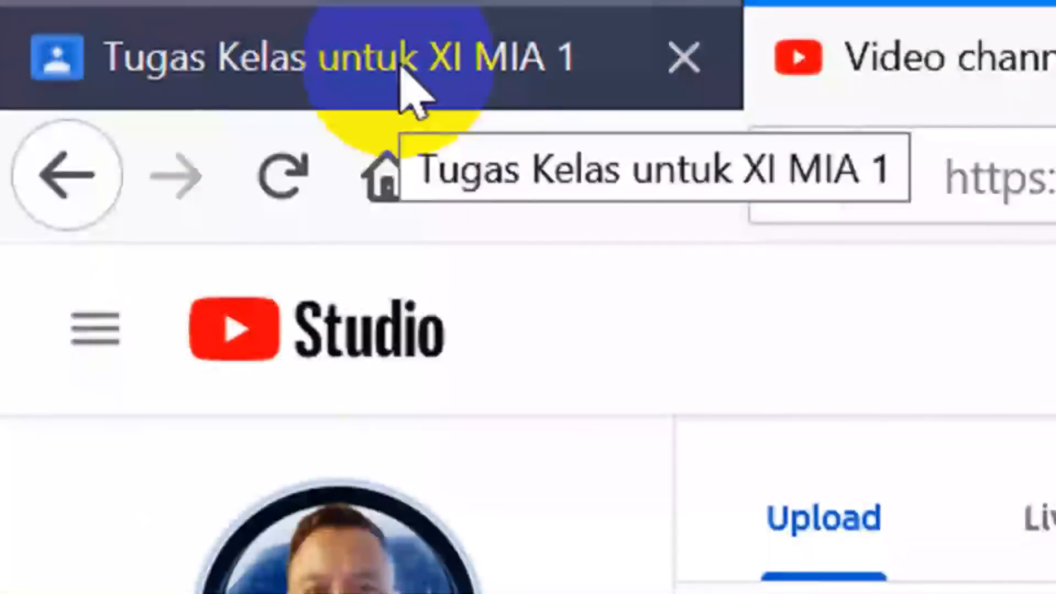
left_click(415, 90)
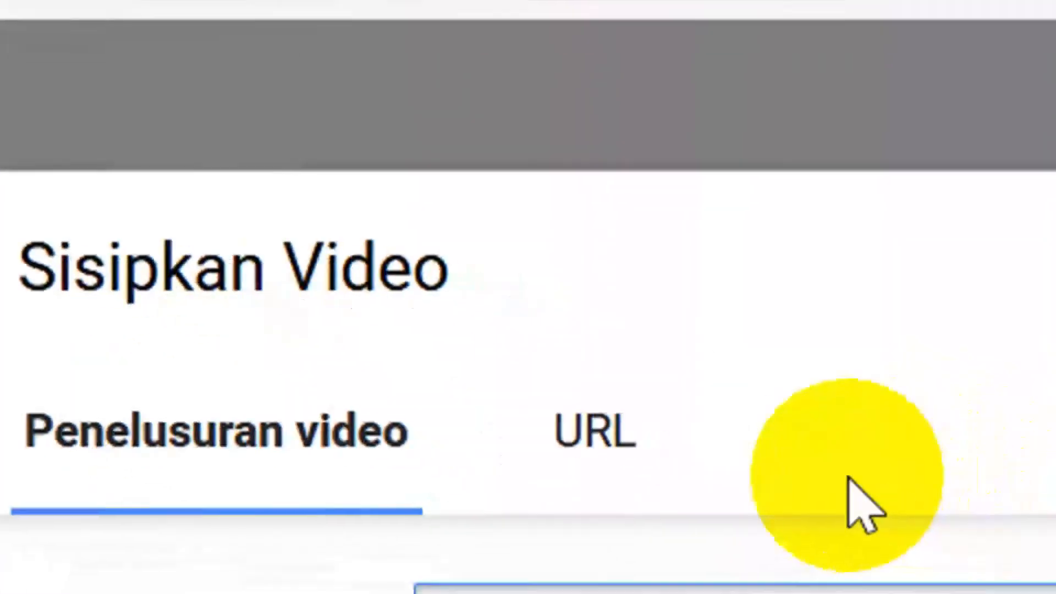
left_click(616, 440)
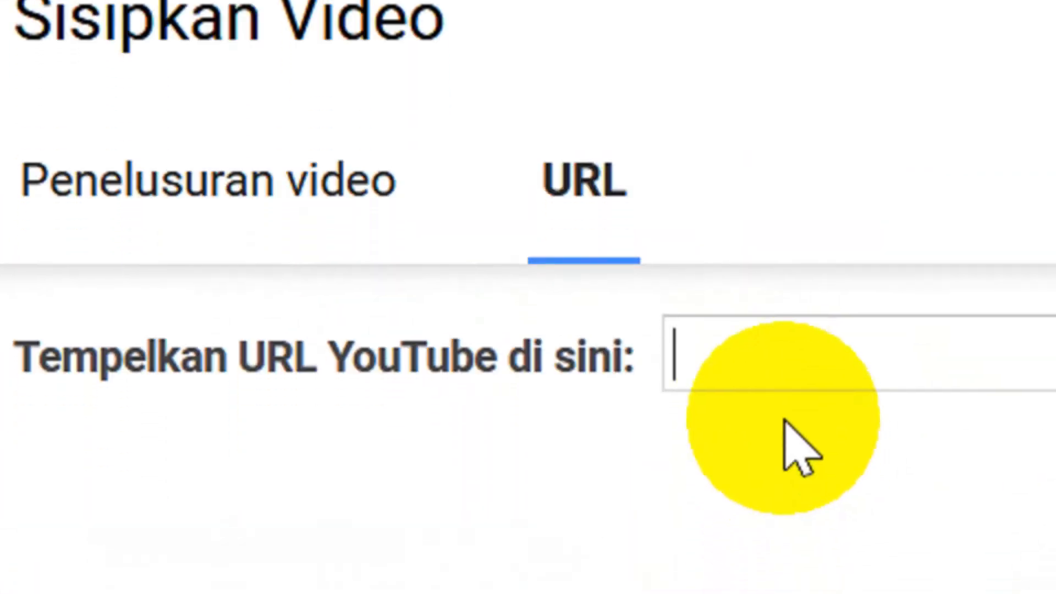
left_click(775, 590)
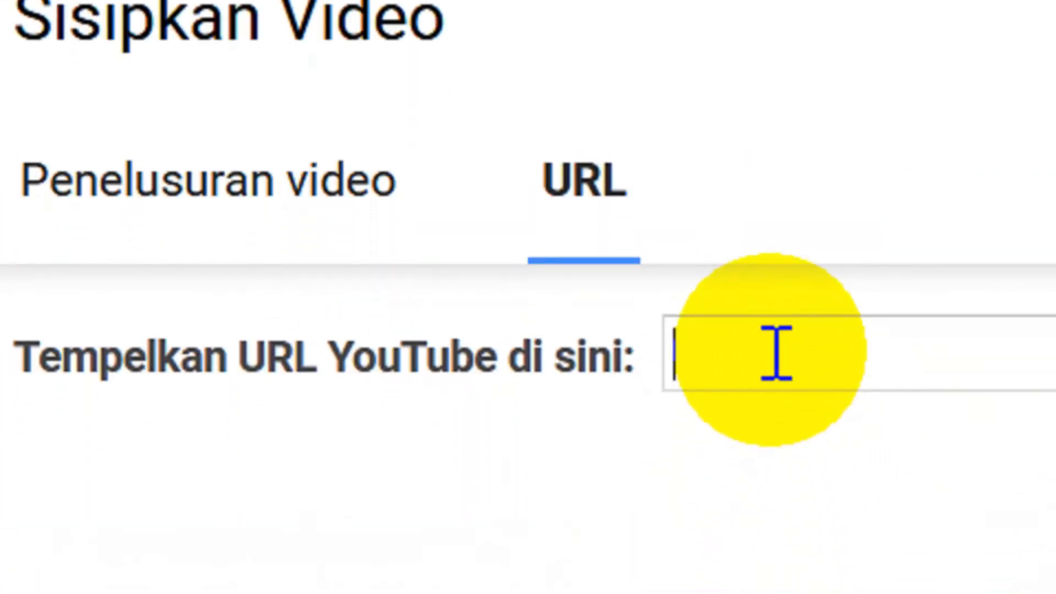
right_click(774, 352)
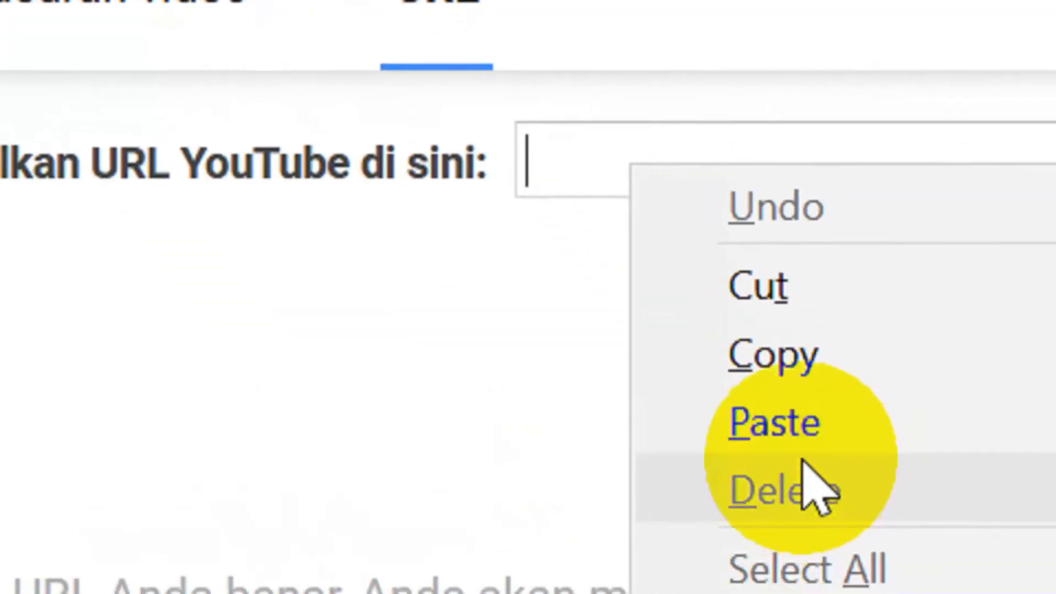
left_click(783, 435)
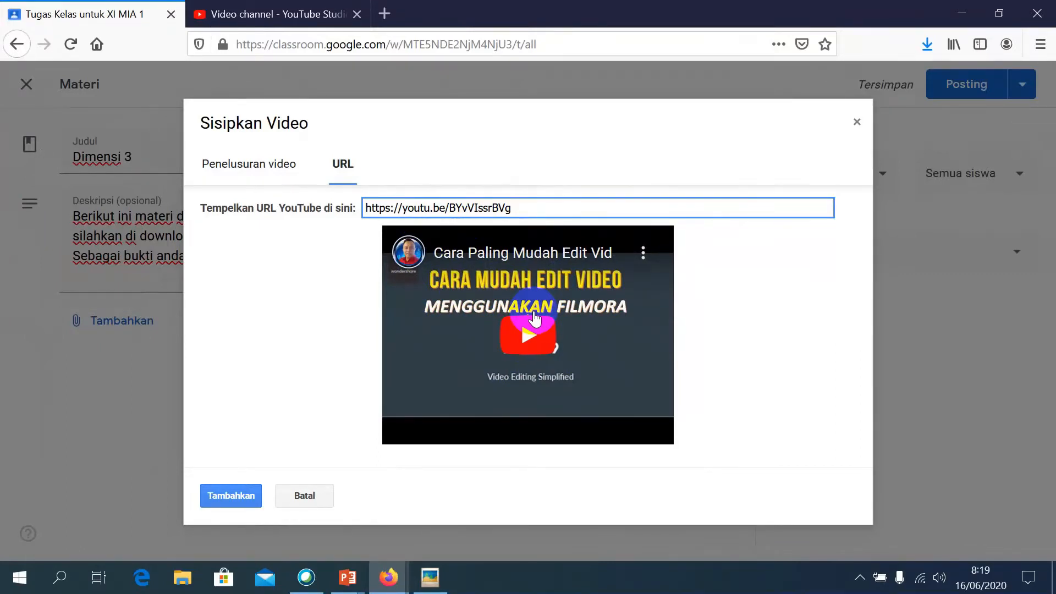
left_click(244, 508)
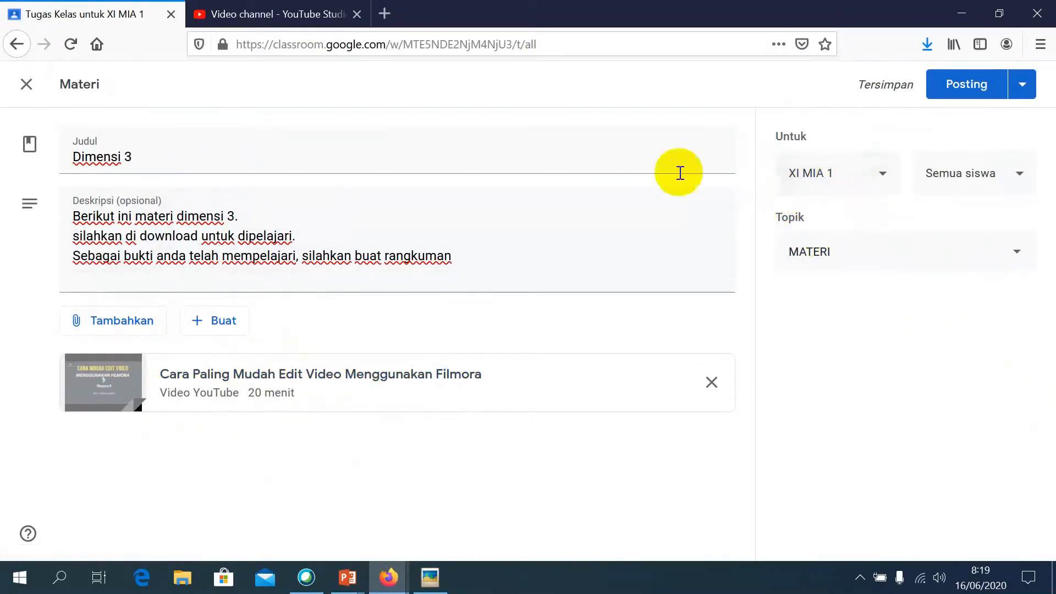
- Return to the classwork list, reopen the Dimensi 3 draft for editing, and post it to the class
left_click(19, 44)
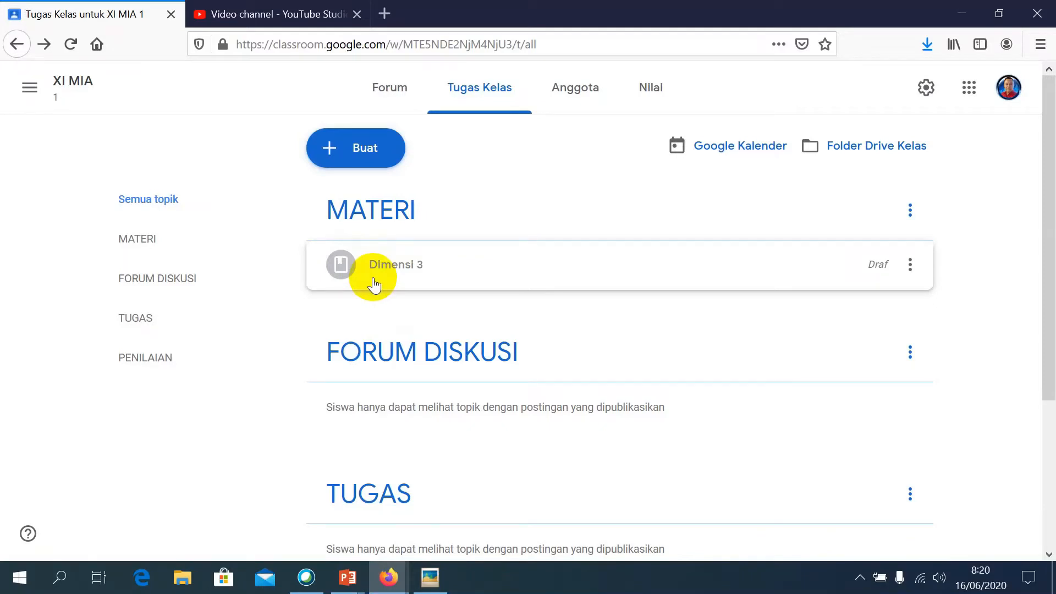
left_click(911, 267)
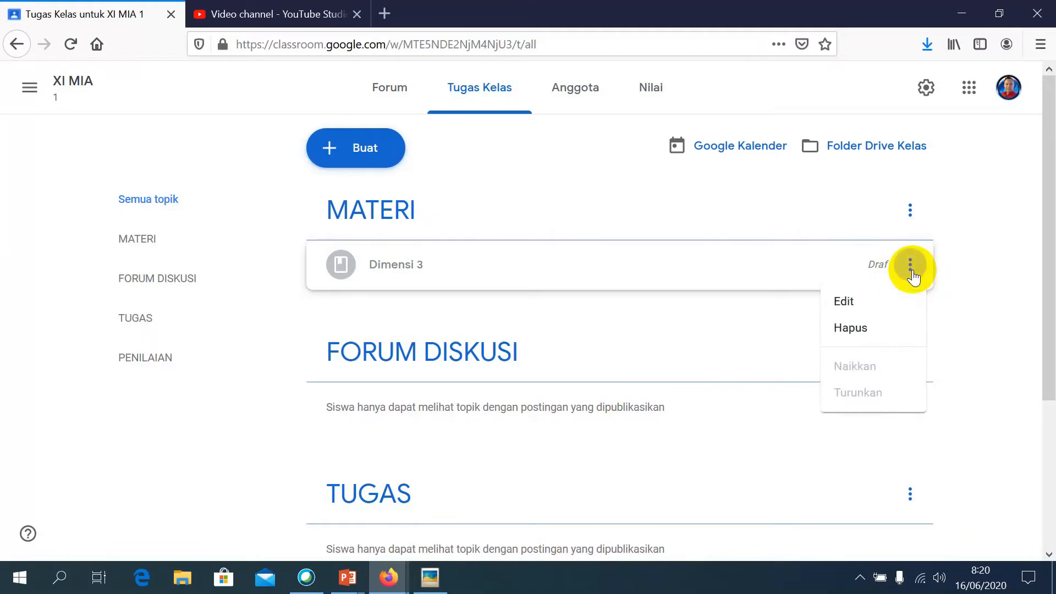
left_click(854, 309)
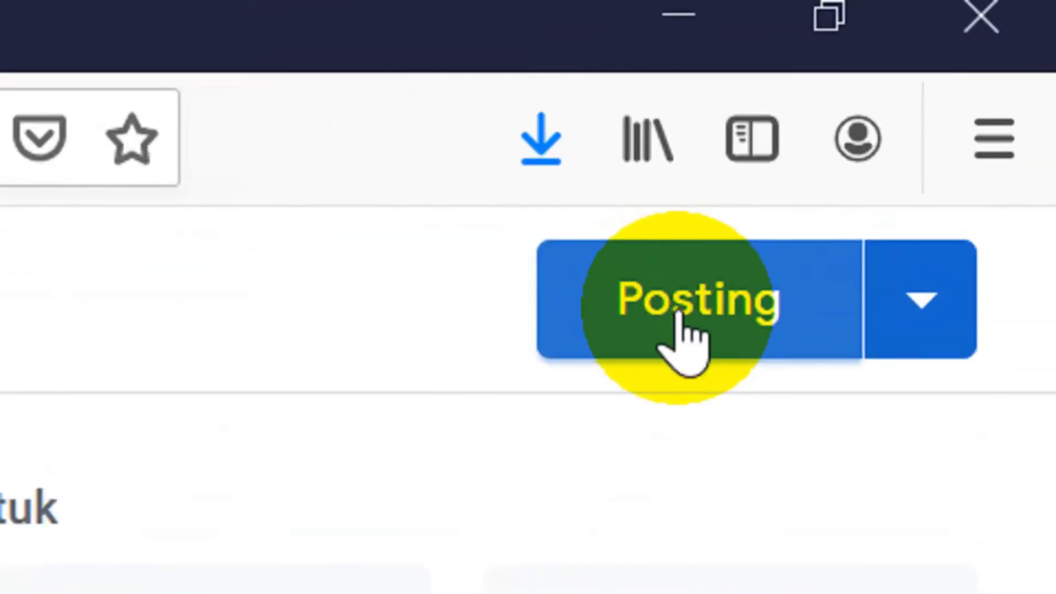
left_click(679, 319)
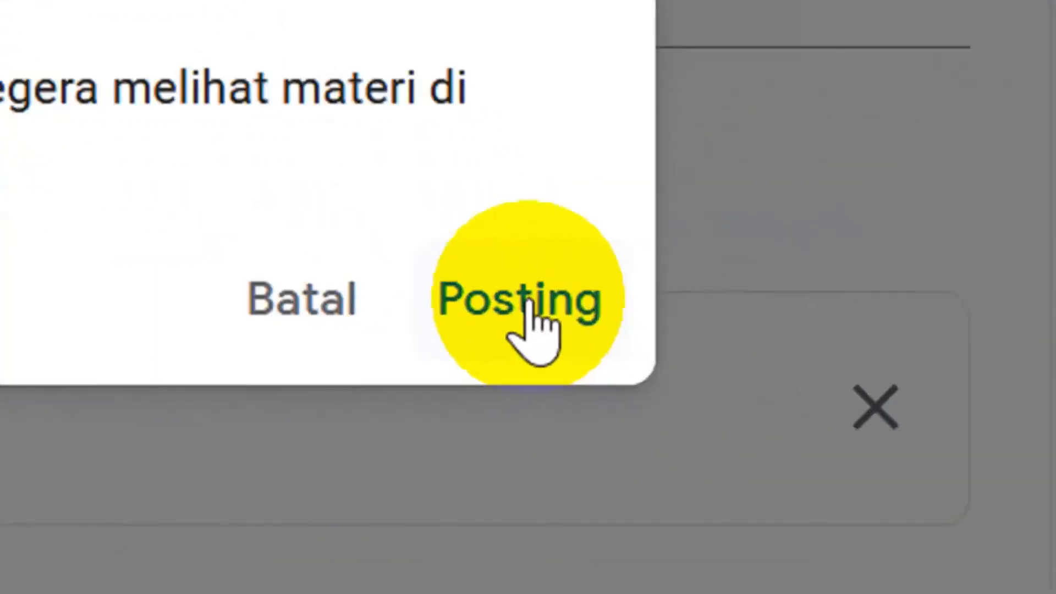
left_click(625, 357)
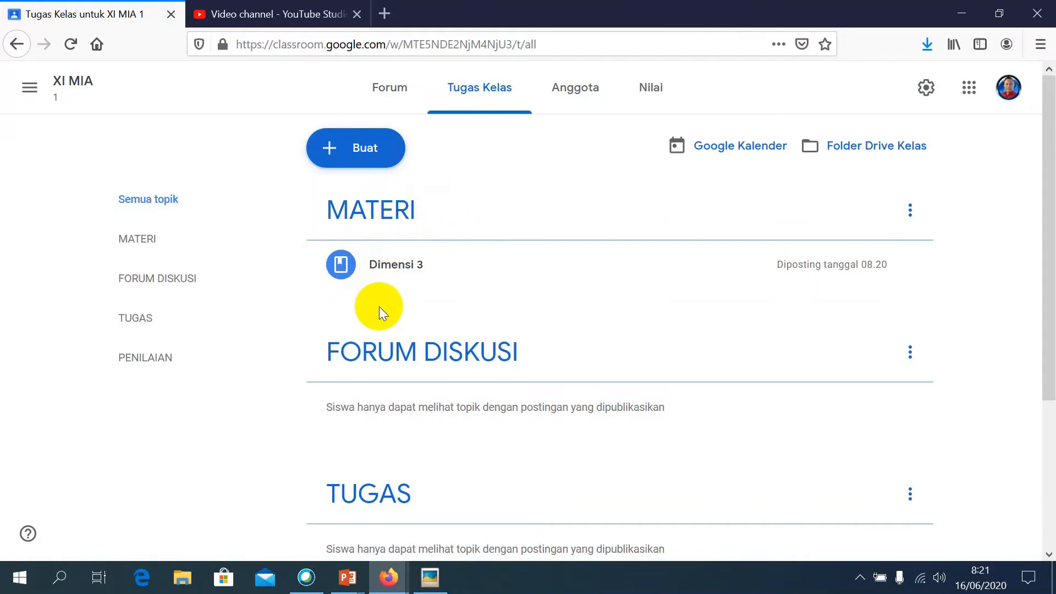
- Create a new material for the class and title it "Bangu Ruang"
left_click(352, 149)
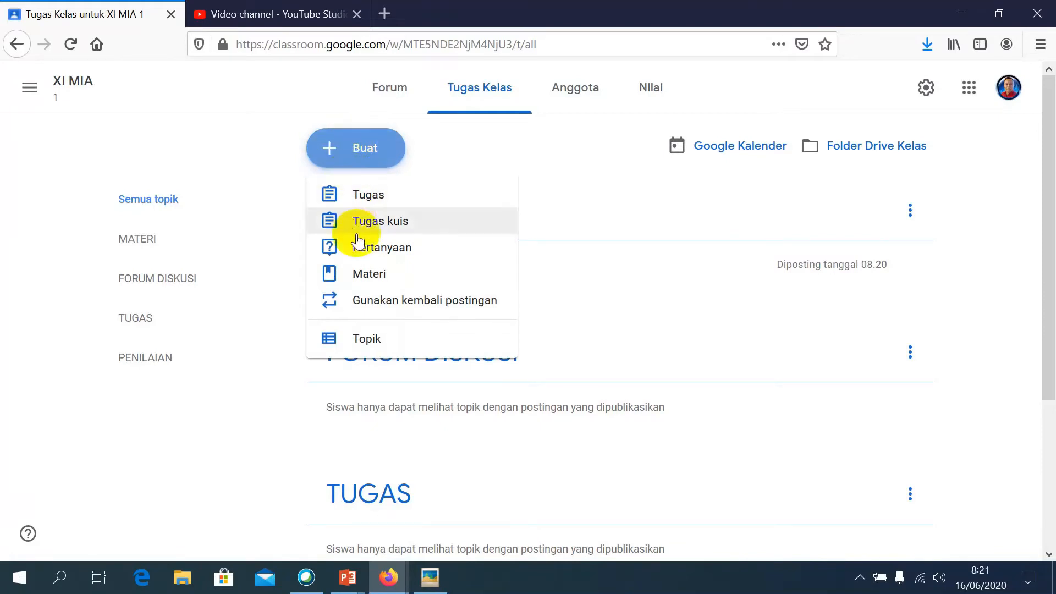
left_click(368, 277)
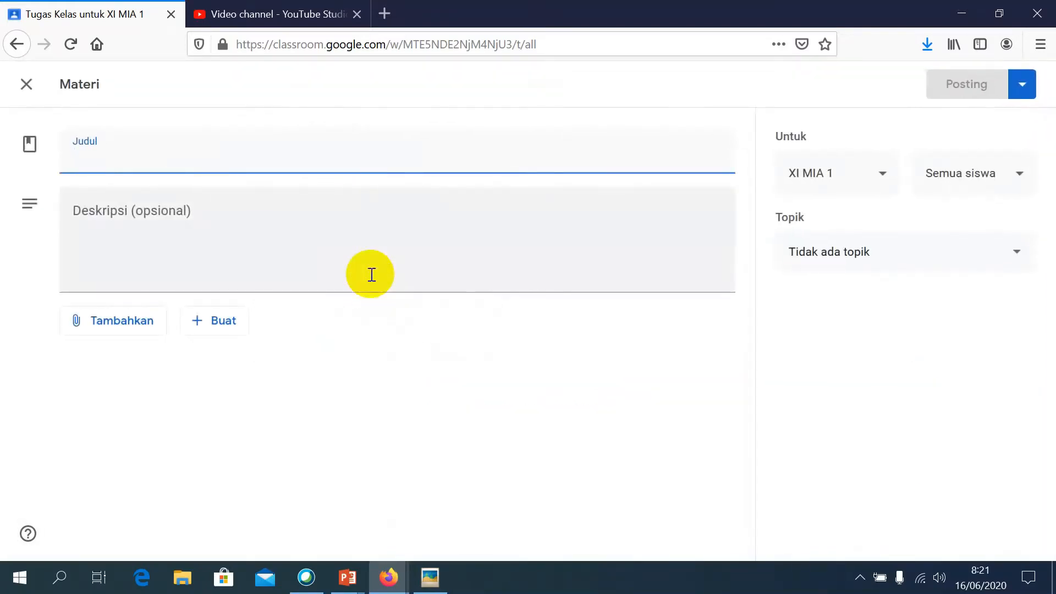
left_click(121, 144)
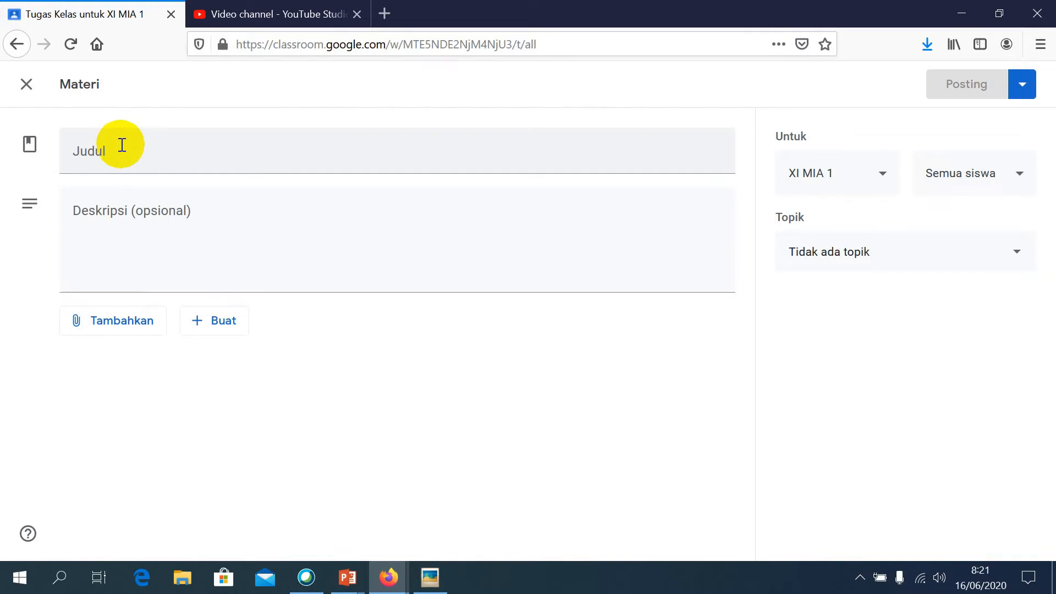
left_click(122, 145)
type("Bangu")
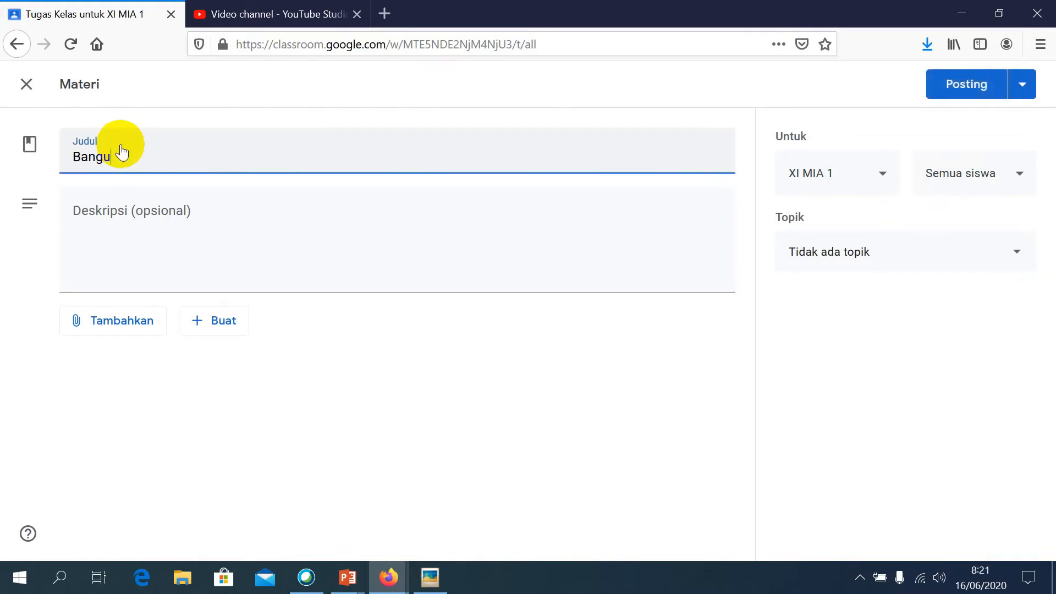
type(" Ruang")
- Enter the description "Silahkan dipelajari materi ini untuk dipersiapkan ulangan minggu depan" and assign the material to the MATERI topic
left_click(247, 211)
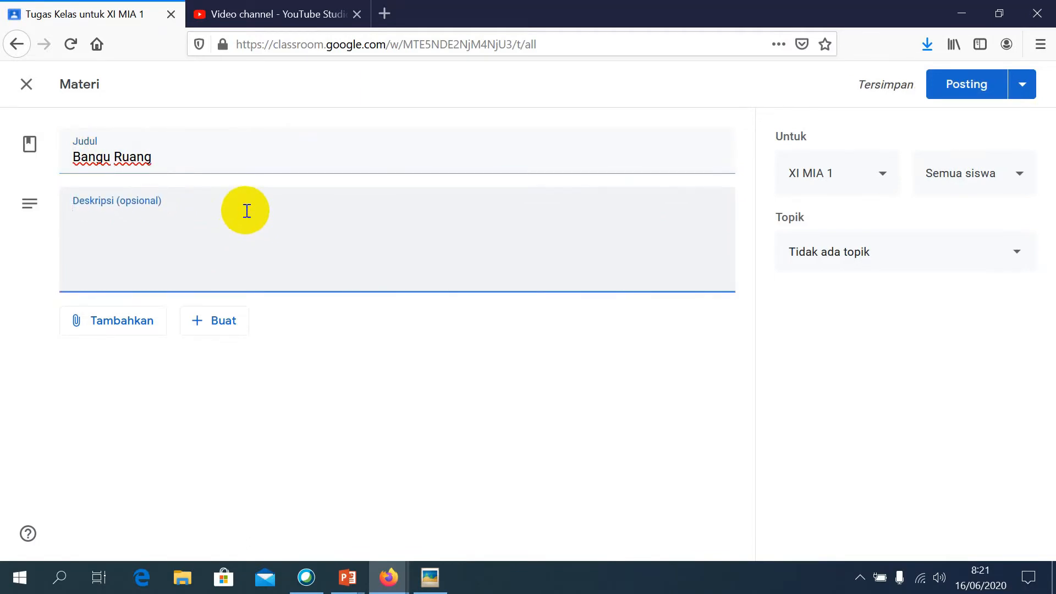
type("Silahkan")
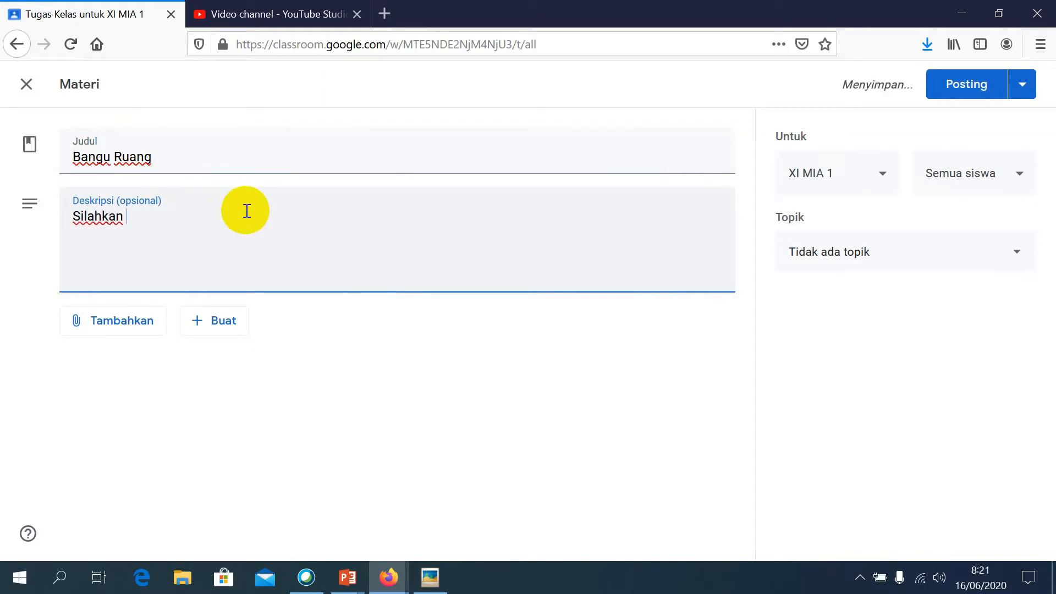
type(" dipe")
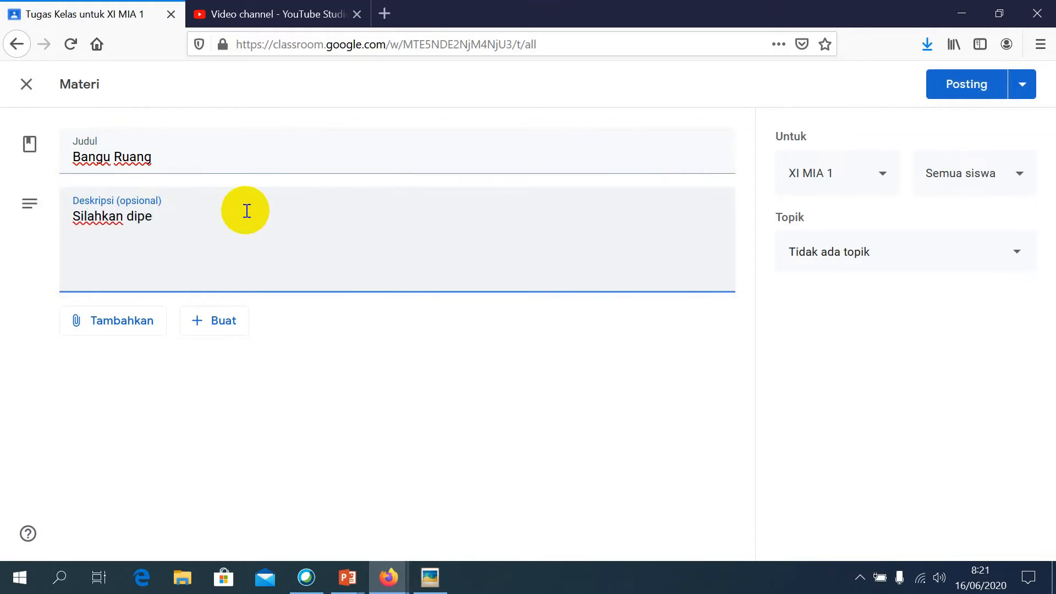
type("lajari materi ini")
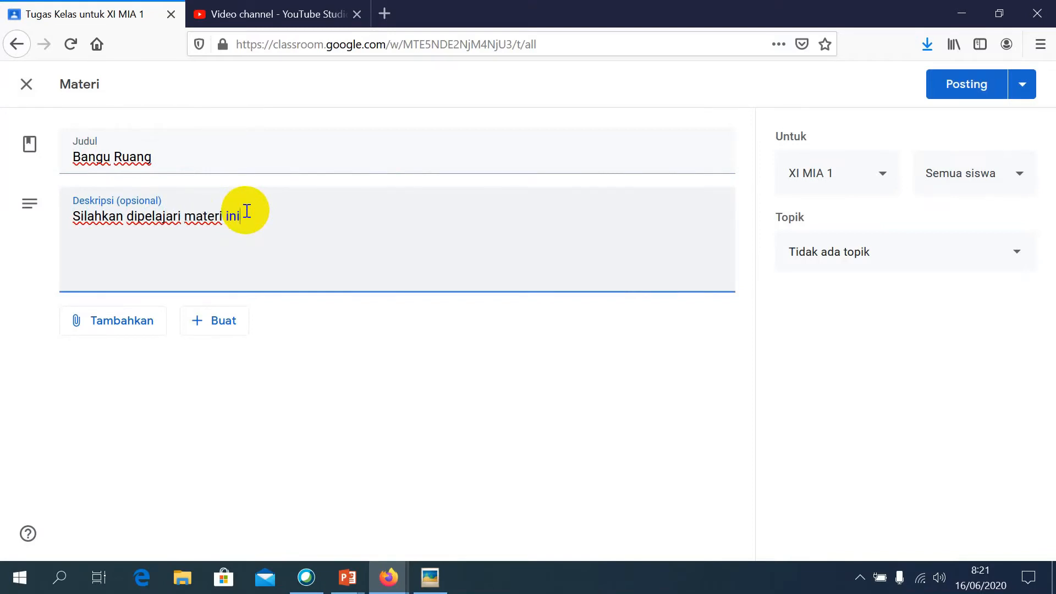
type(" untuk dipers")
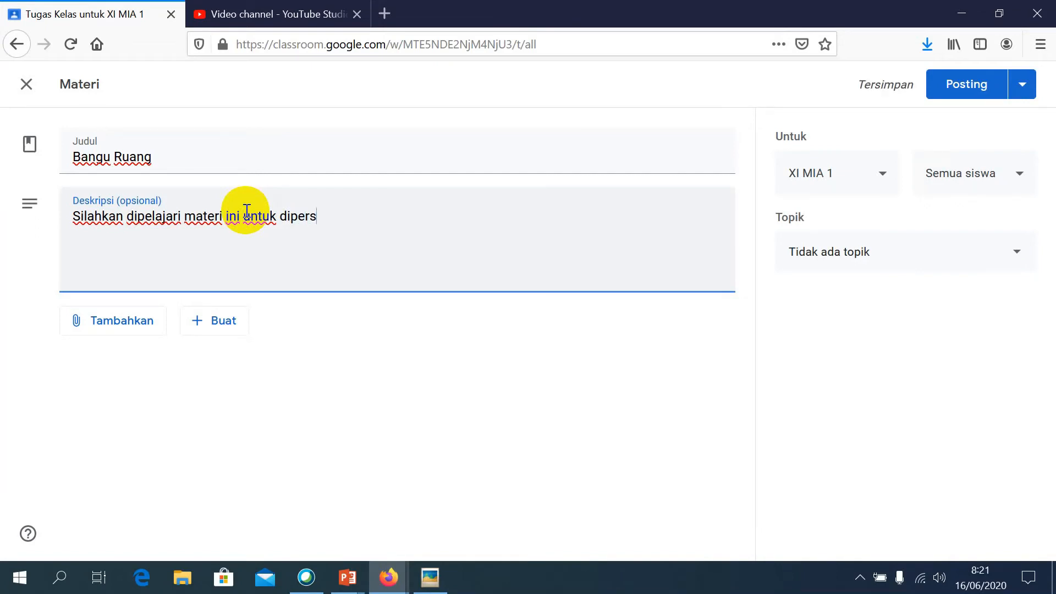
type("iapkan u")
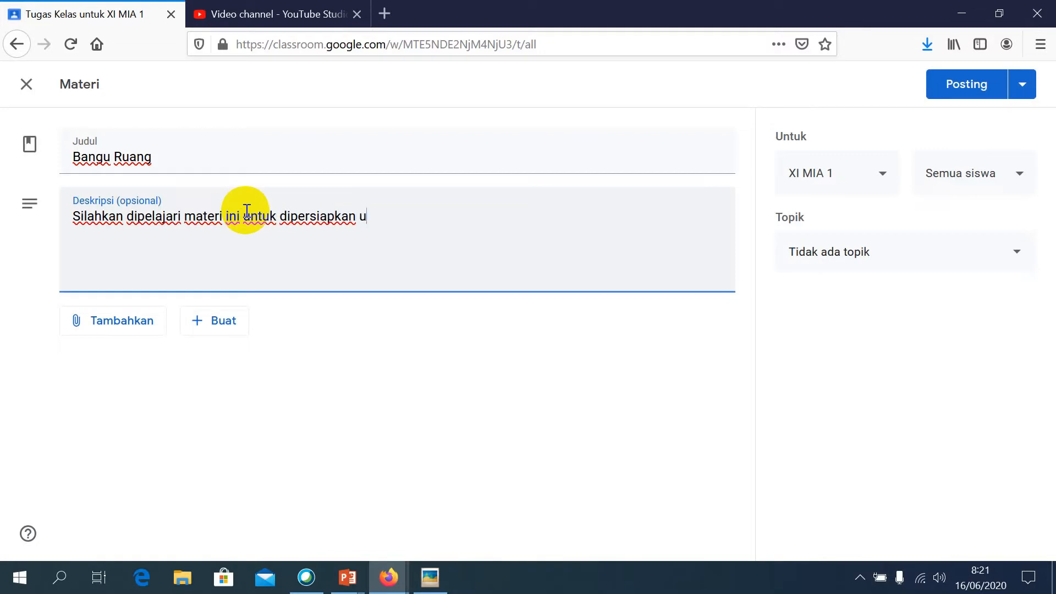
type("langan minggu dema")
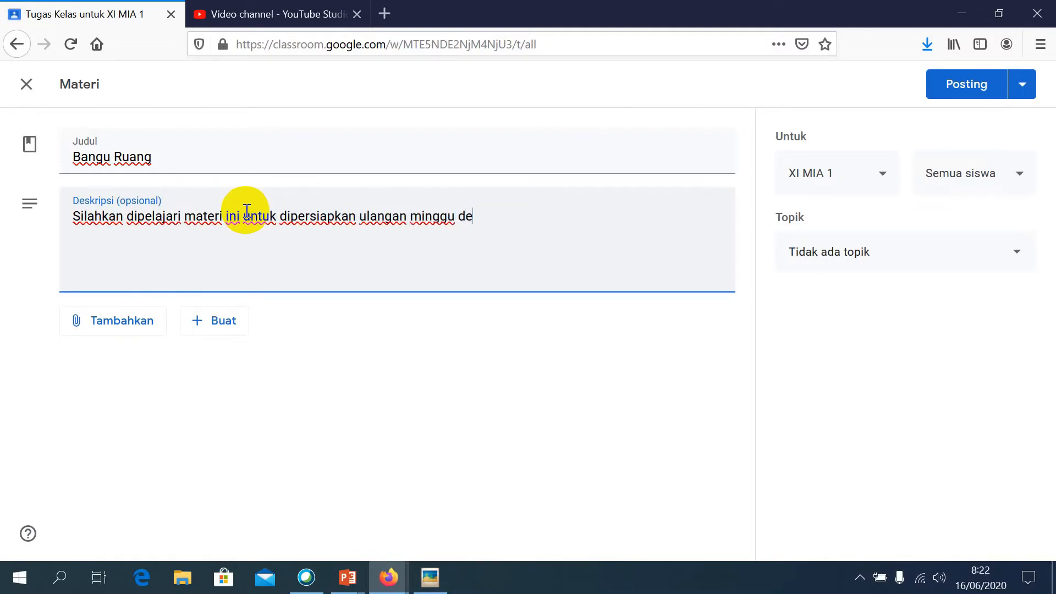
key("BackSpace")
key("BackSpace")
type("pan")
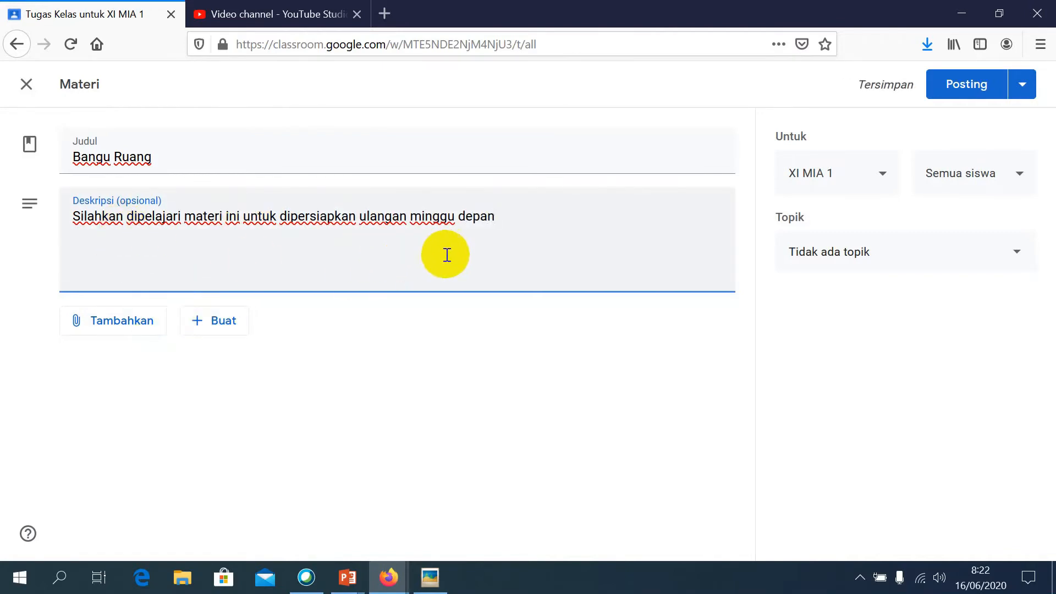
left_click(1017, 256)
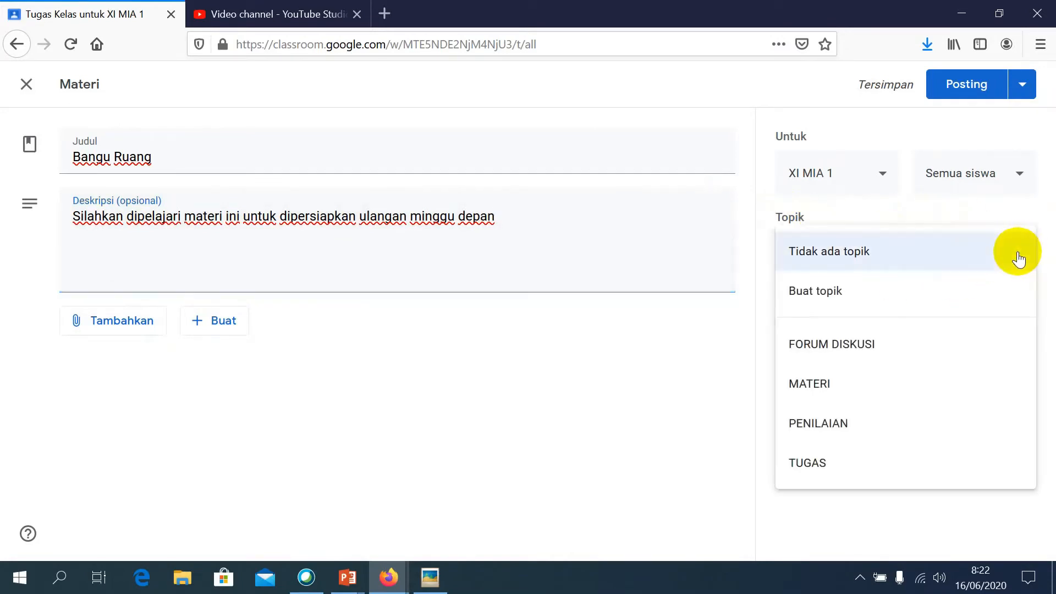
left_click(814, 388)
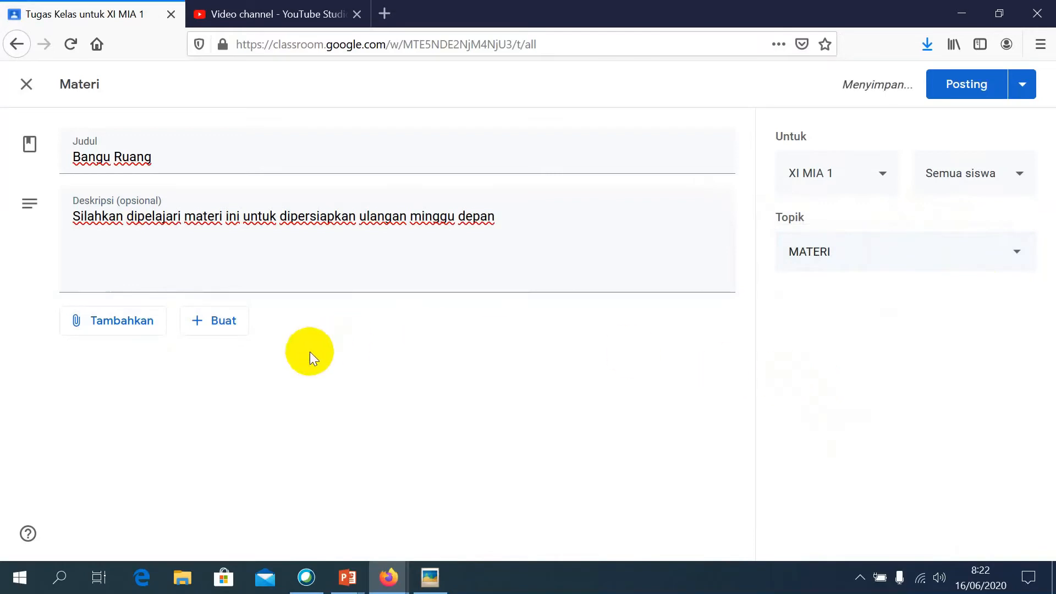
- Upload Bangun Ruang.pdf from the Downloads folder as the material's attachment and return to the classwork list, leaving the material as a draft
left_click(135, 329)
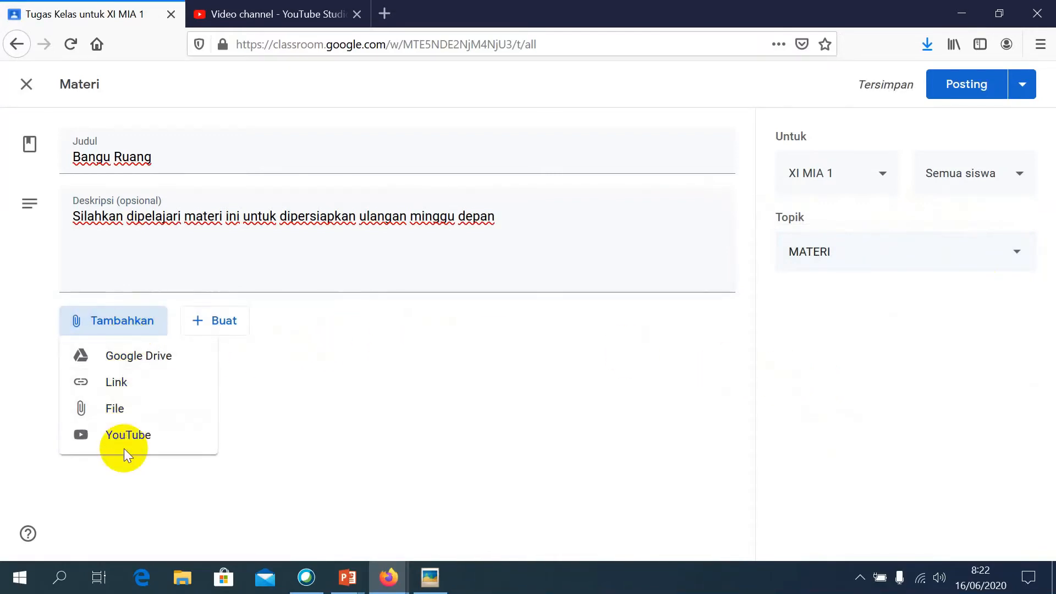
left_click(115, 414)
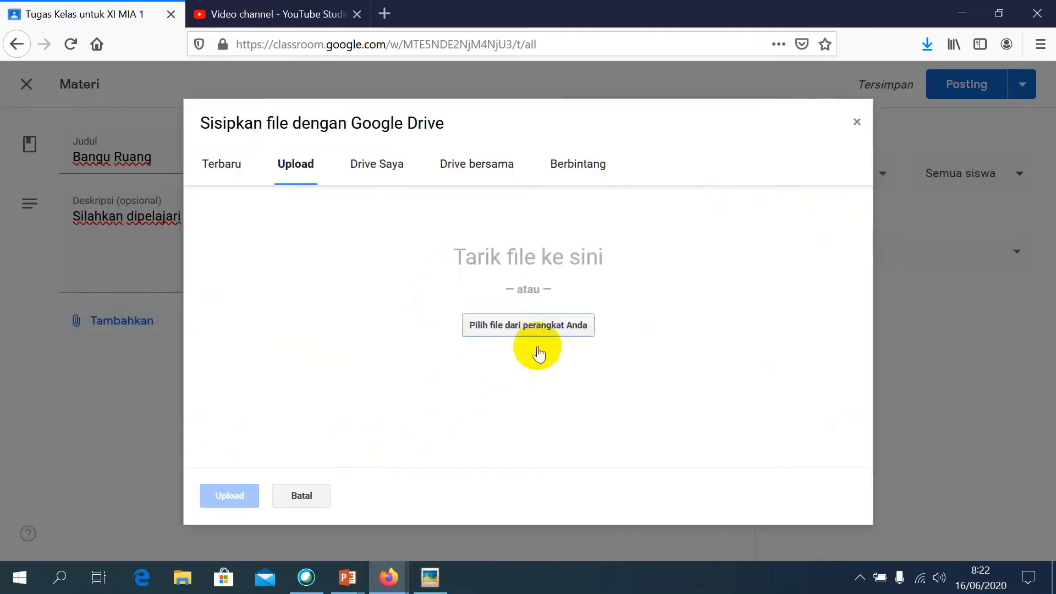
left_click(526, 334)
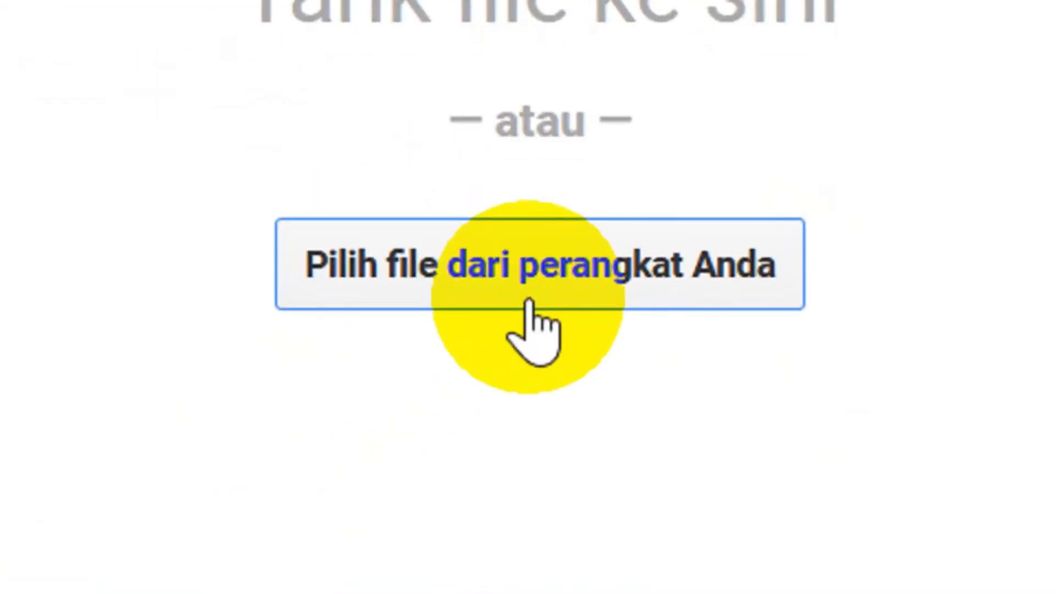
left_click(533, 292)
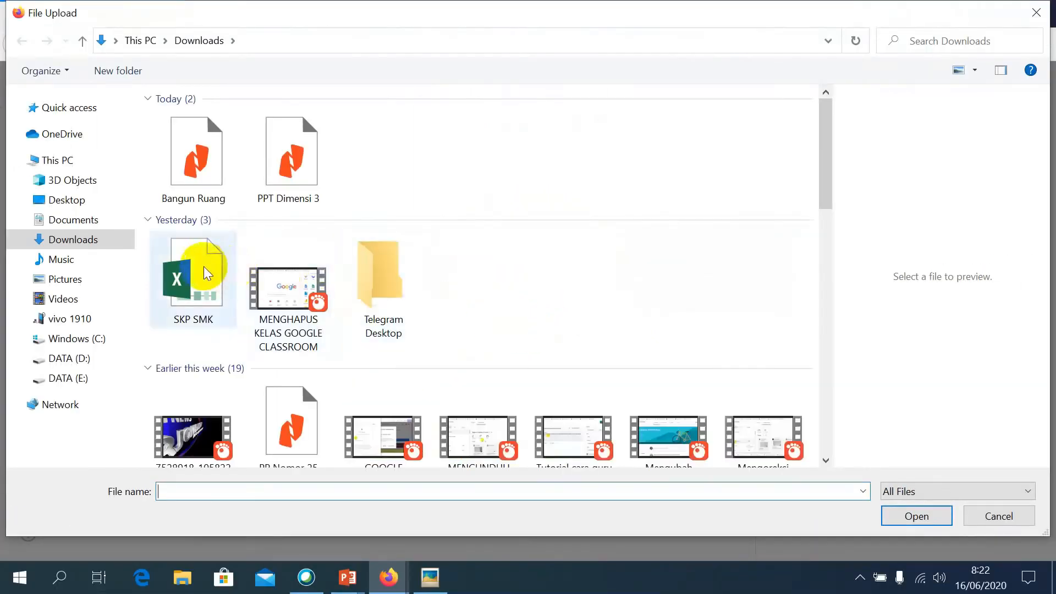
left_click(203, 167)
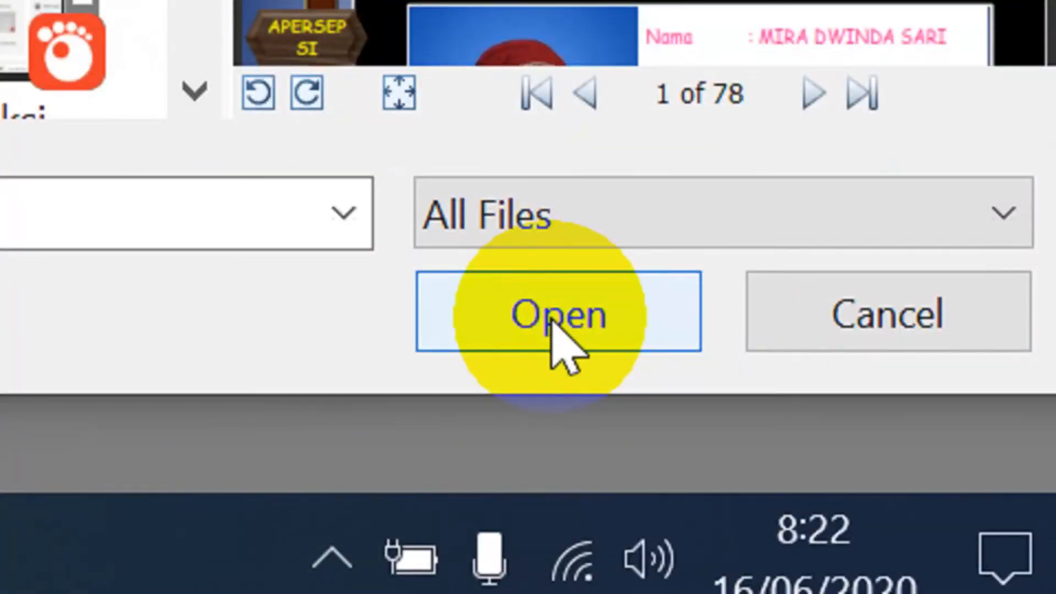
left_click(553, 325)
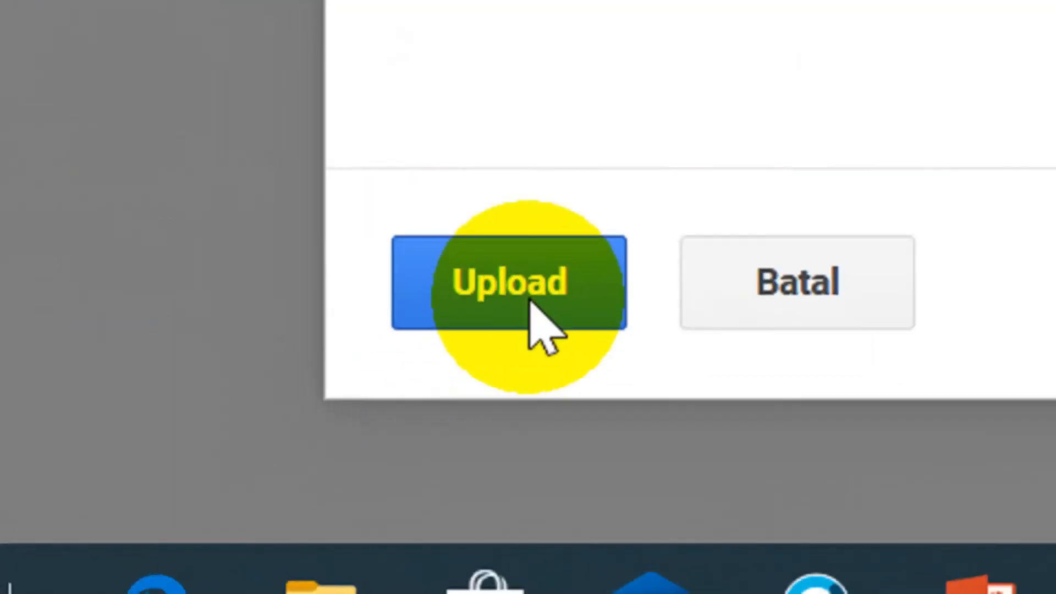
left_click(234, 500)
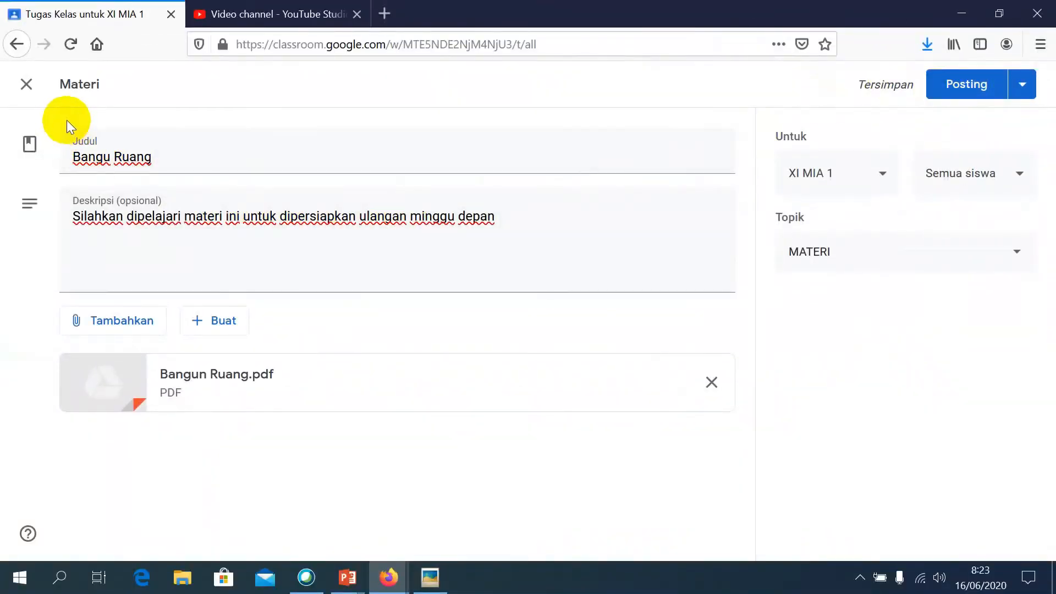
left_click(18, 45)
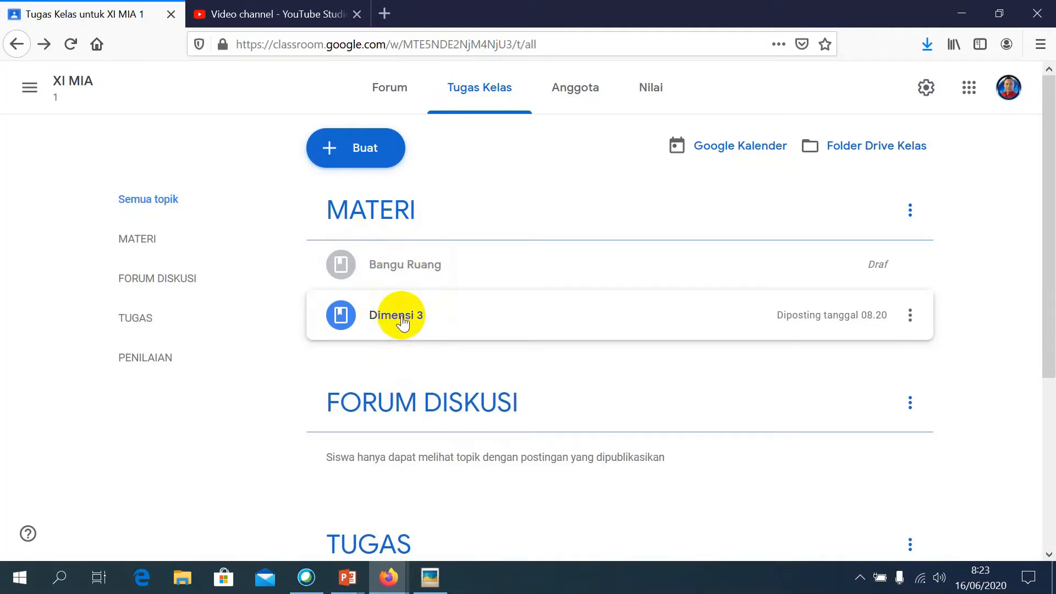
- View the FORUM DISKUSI topic's own page and return to the full classwork list
scroll(402, 322, "down", 3)
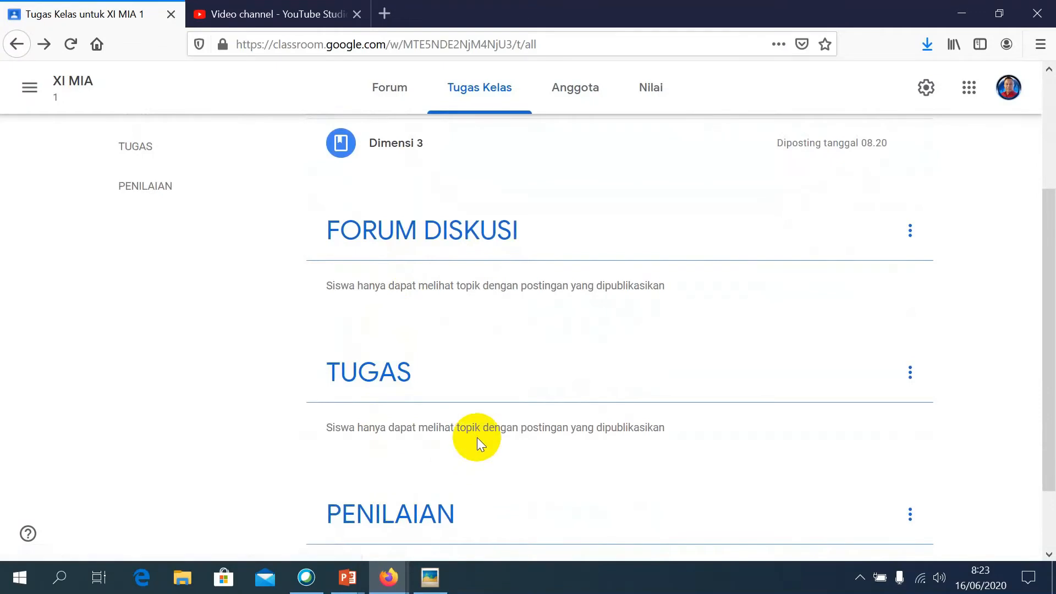
left_click(423, 238)
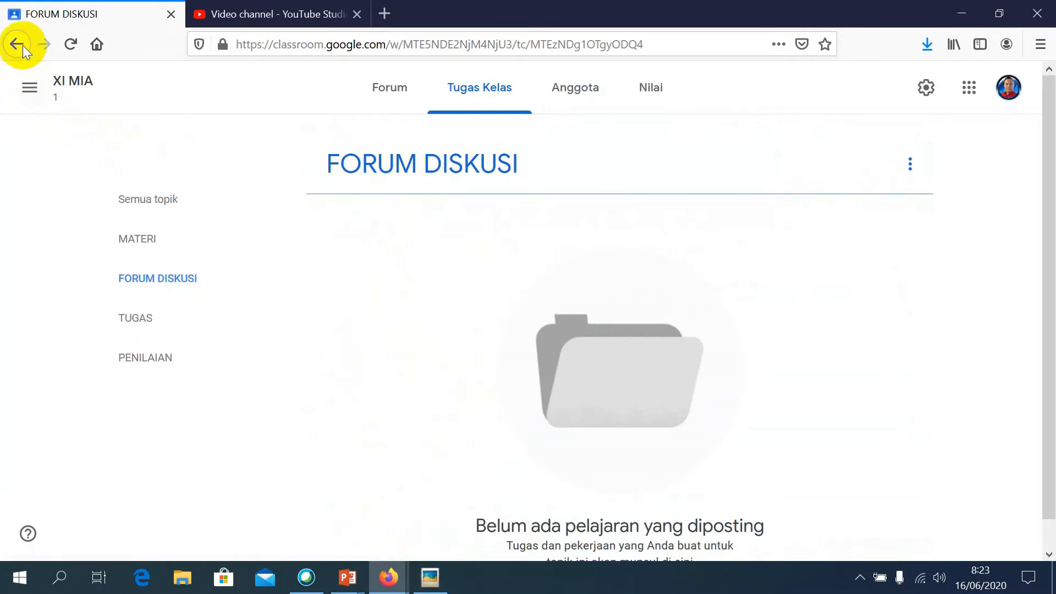
left_click(481, 89)
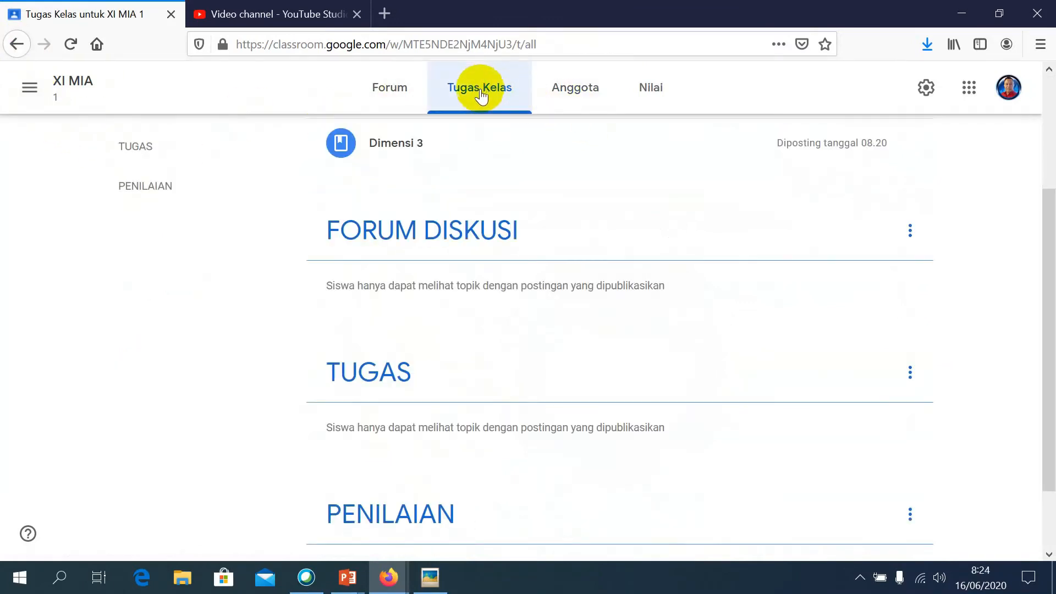
- Create a new question for the XI MIA 1 class and title it "Diskon"
scroll(434, 174, "up", 5)
left_click(364, 152)
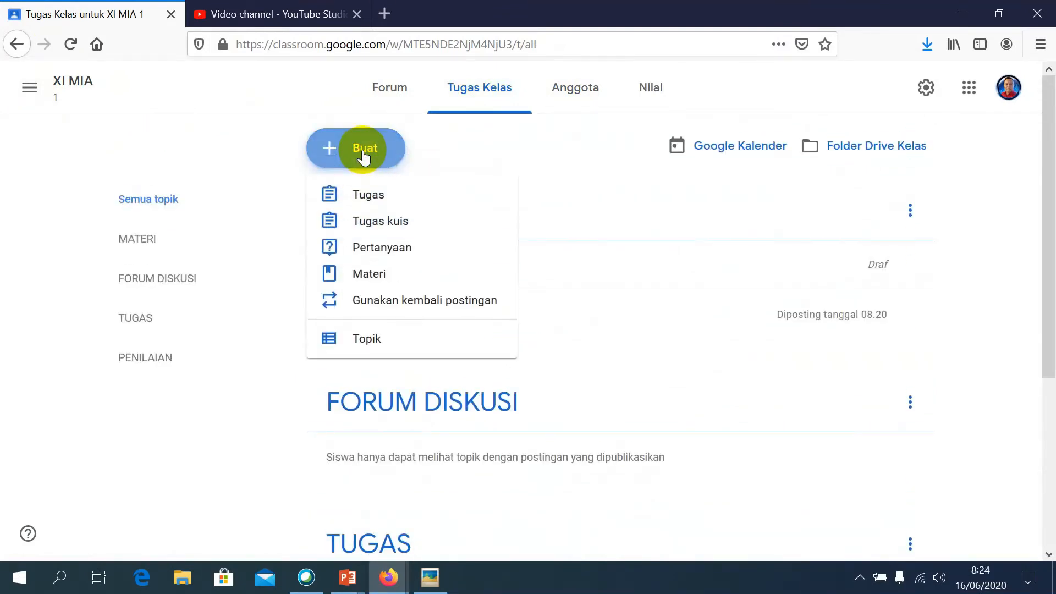
left_click(377, 250)
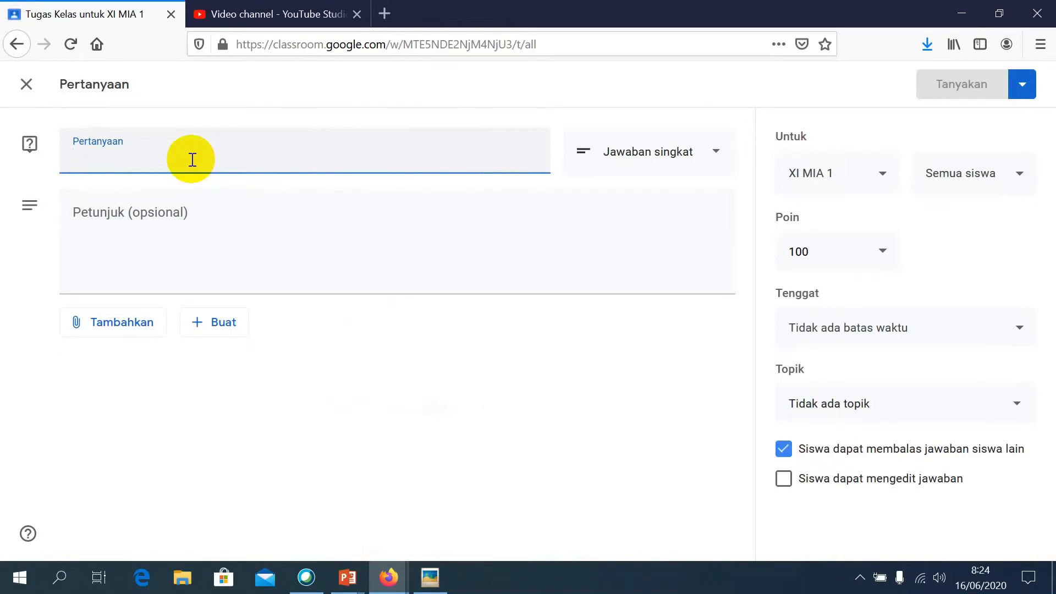
type("Dis")
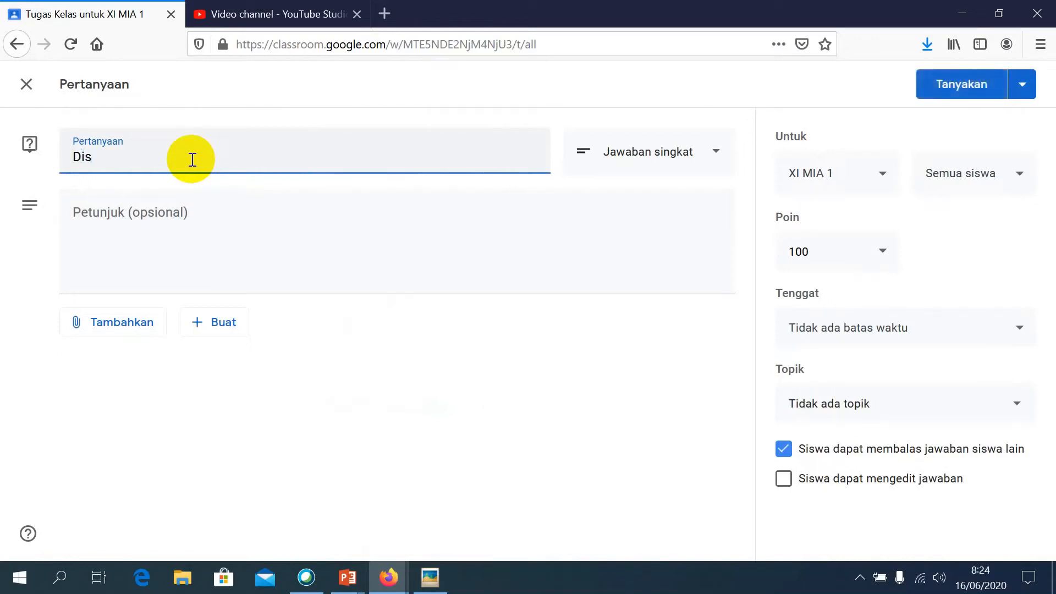
type("kon Di")
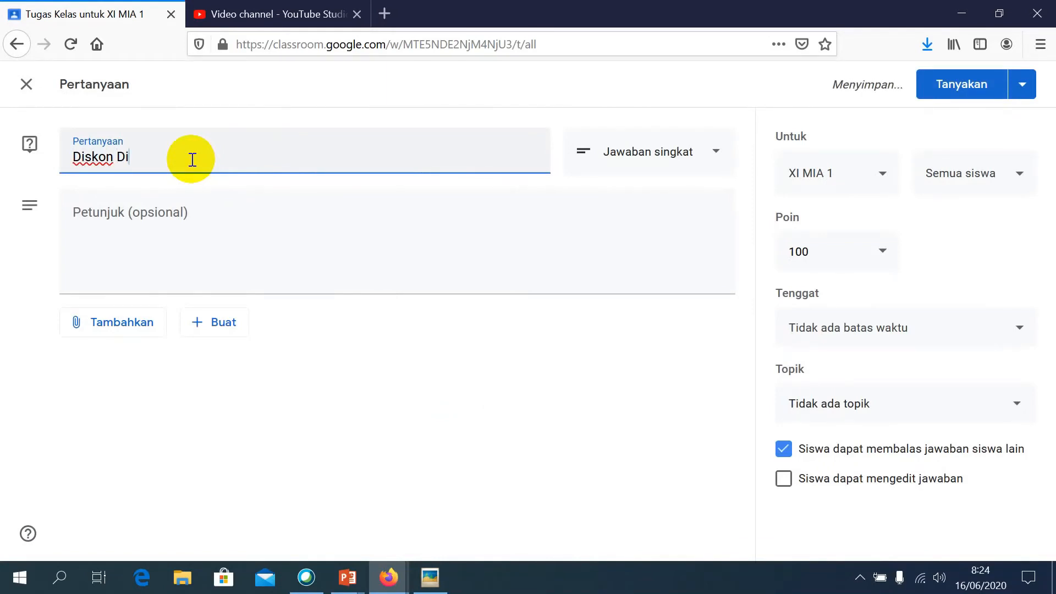
key("BackSpace")
key("BackSpace")
- Enter "Di supermarket terdapat diskon 50% + 20%" as the first line of the question's instructions
left_click(199, 213)
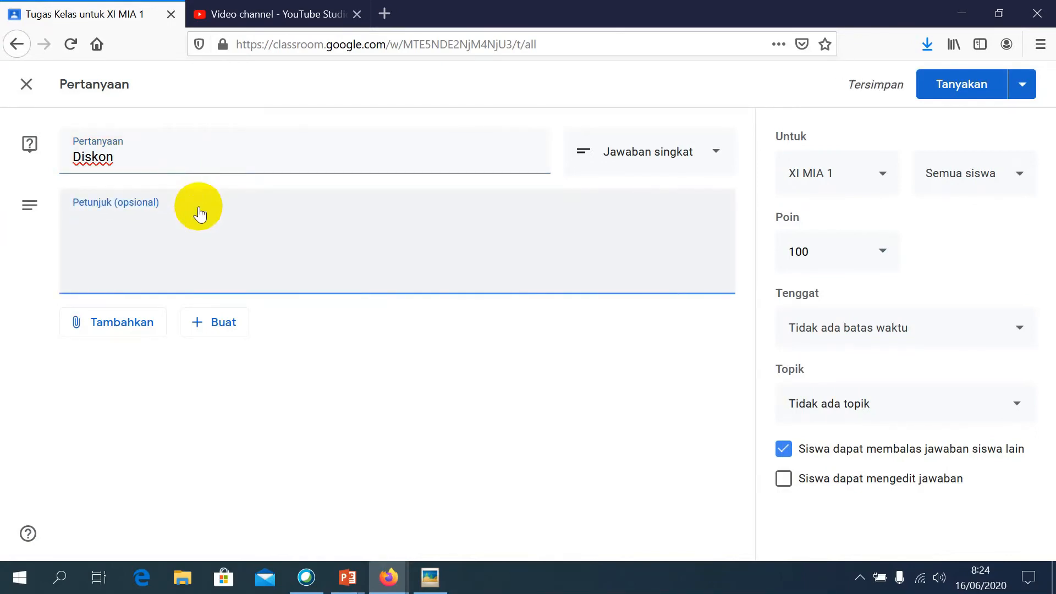
type("Di super")
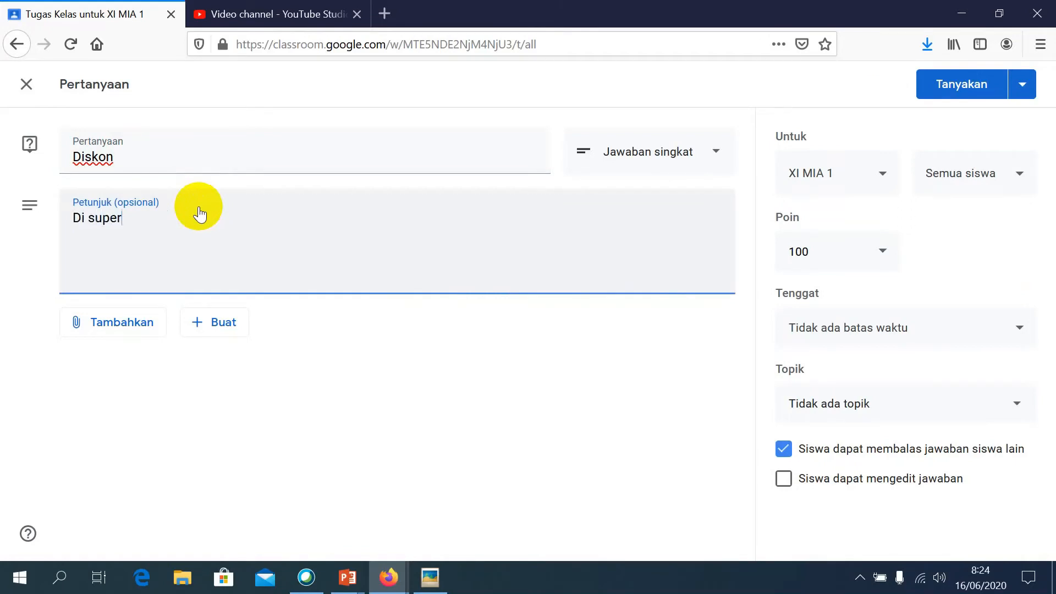
type("market terdapat d")
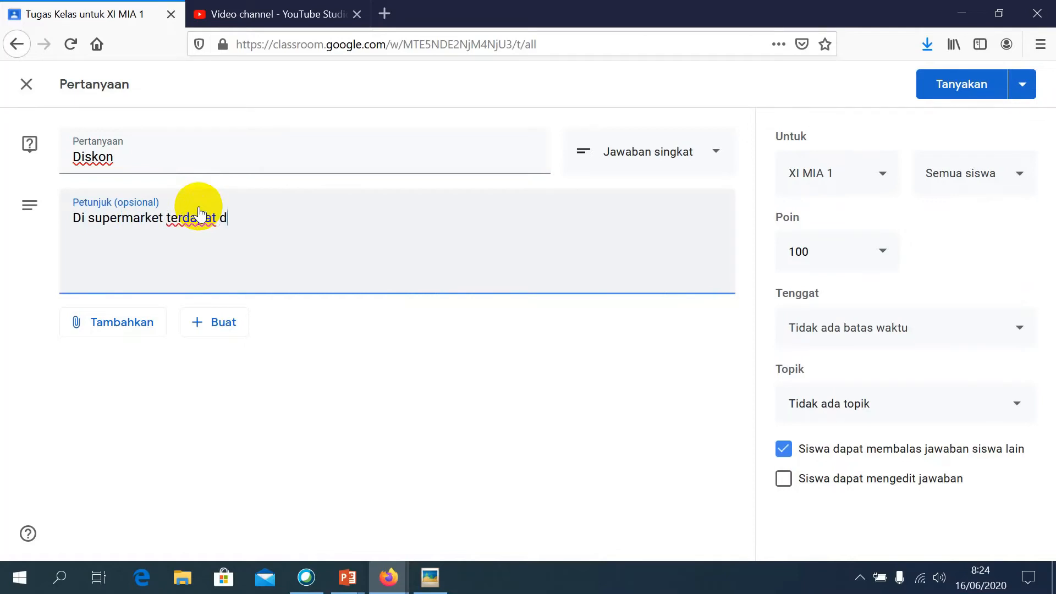
type("iskon 50% _ 20")
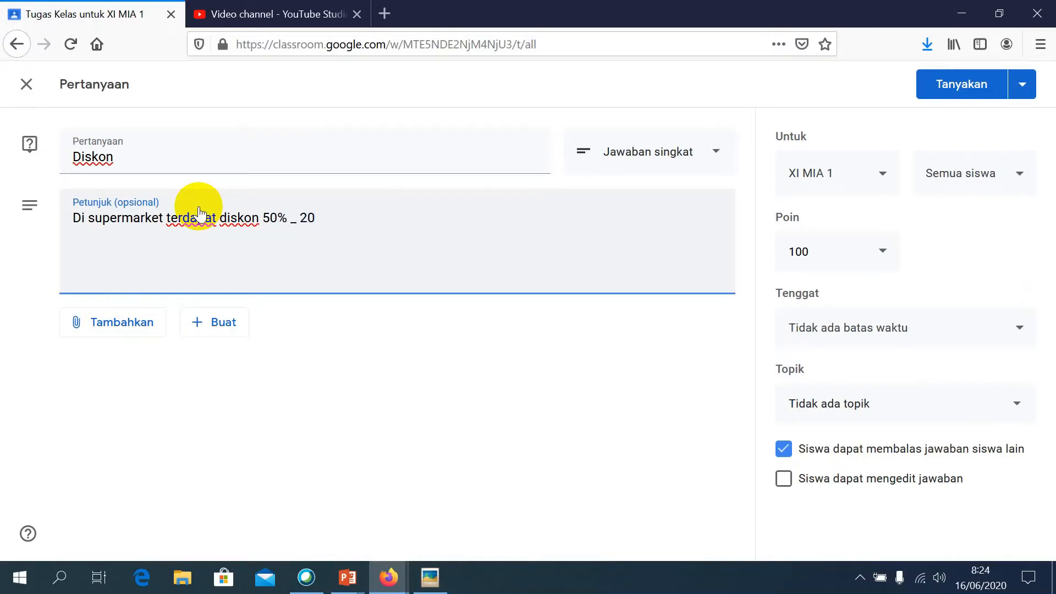
type("%")
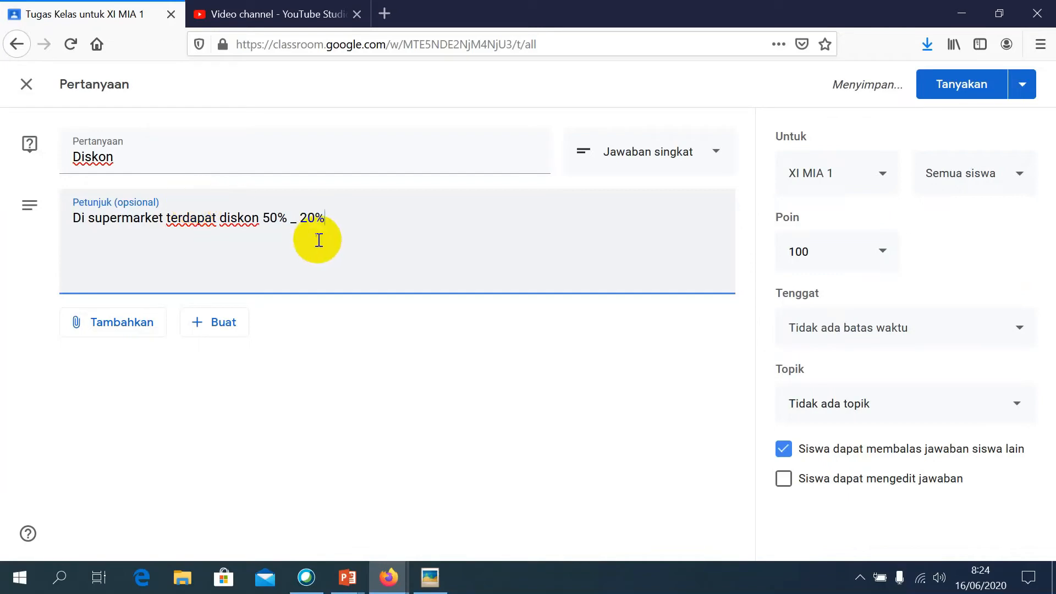
key("BackSpace")
key("BackSpace")
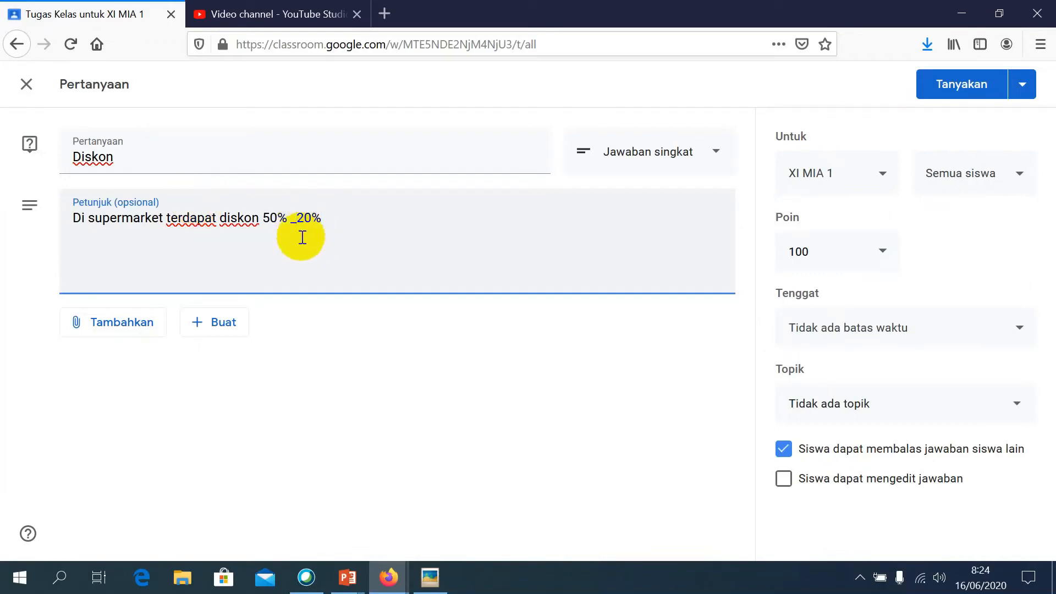
type("+")
- Add a second line to the question's instructions reading "Apa yang anda tau tentang itu, silahkan diskusikan"
left_click(353, 221)
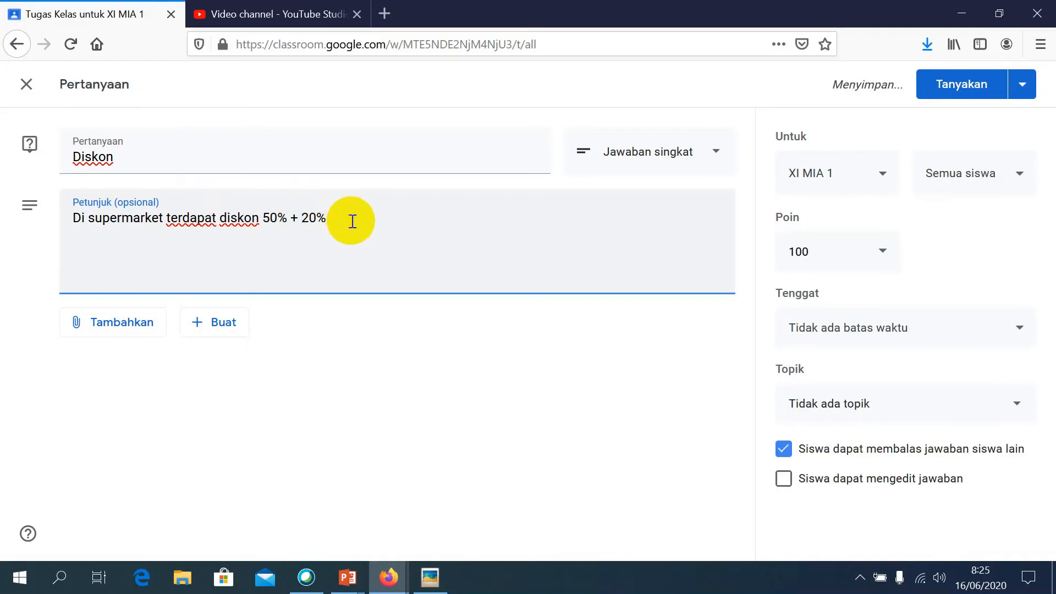
key("Return")
type("Apa yang")
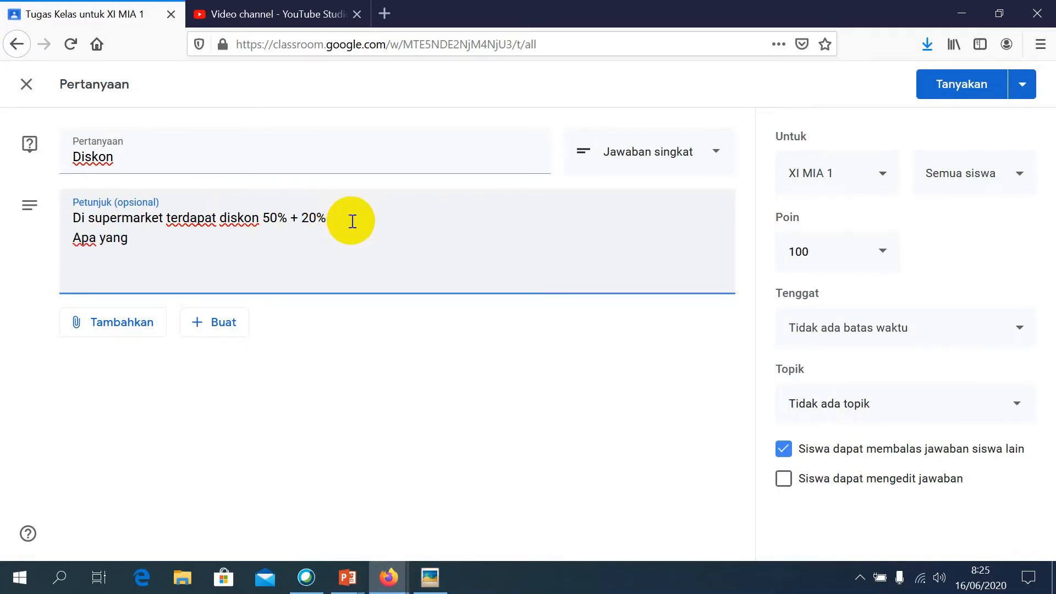
type(" anda tau tenta")
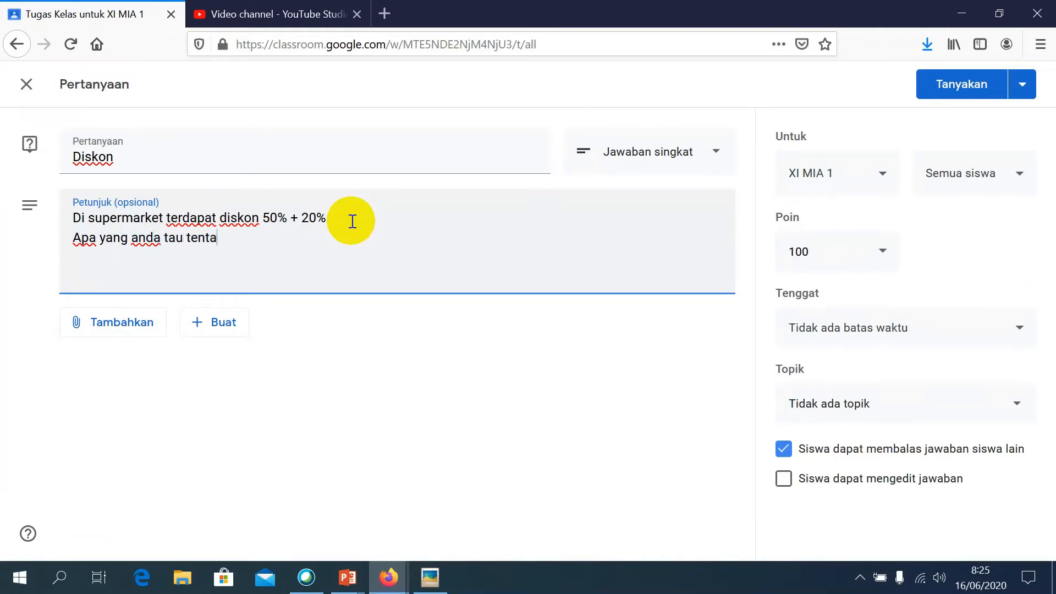
type("ng itu, d")
key("BackSpace")
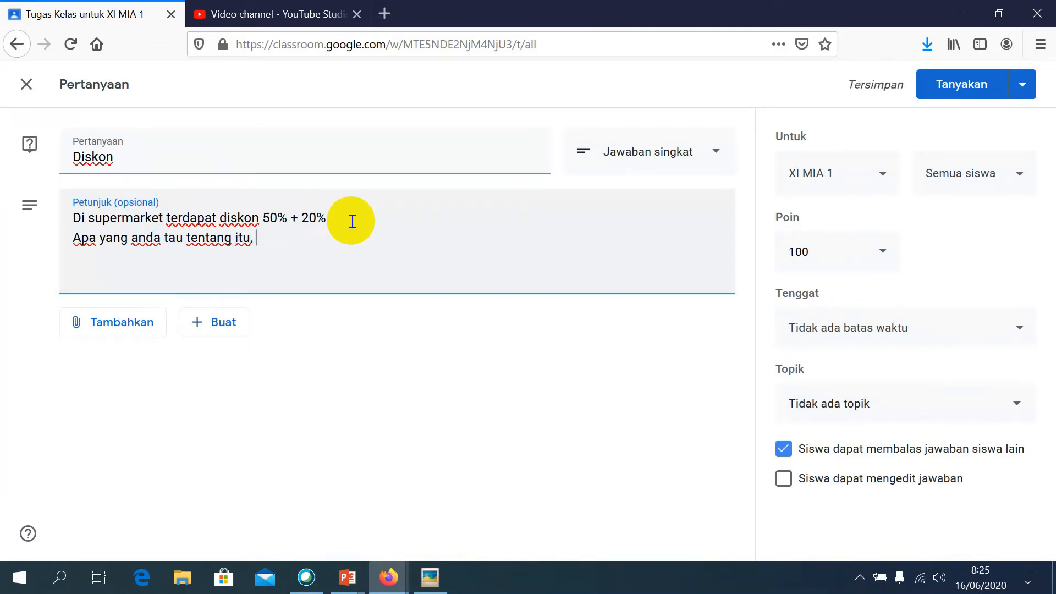
type("silahkan dis")
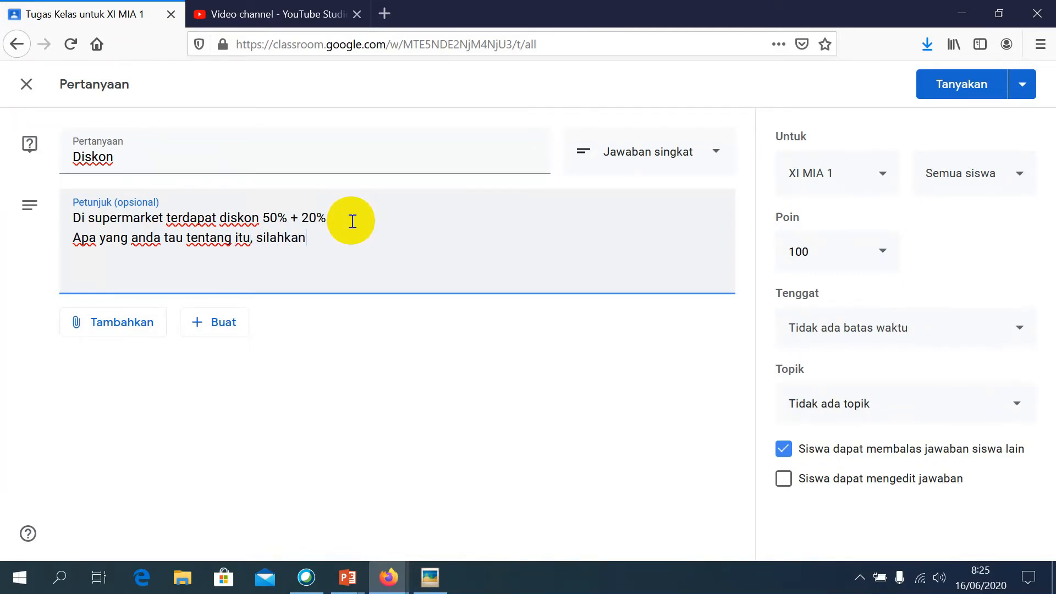
type("kusikan")
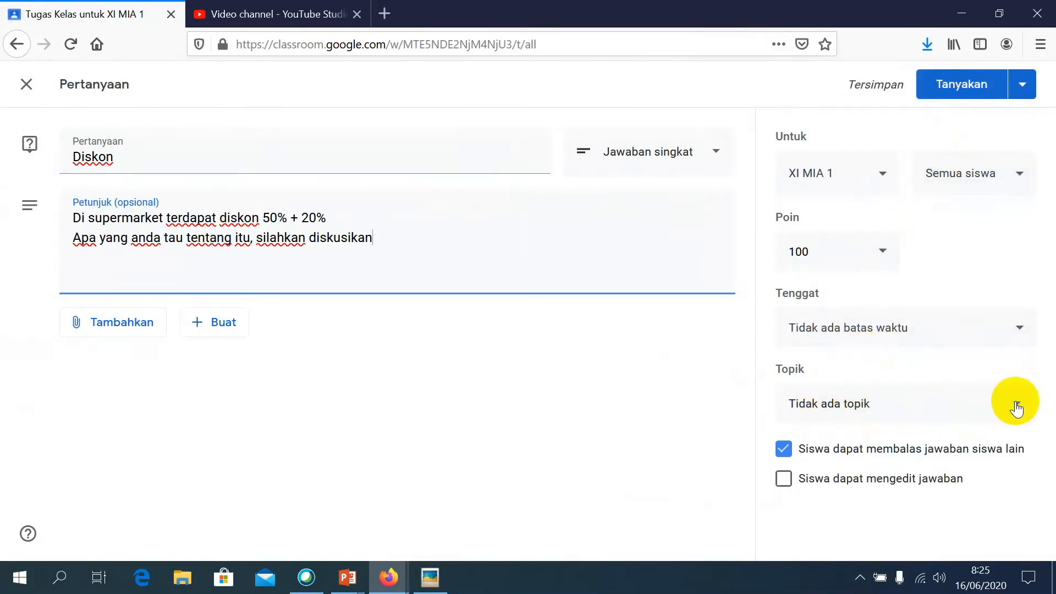
- Assign the Diskon question to the FORUM DISKUSI topic and post it to the class
left_click(1017, 407)
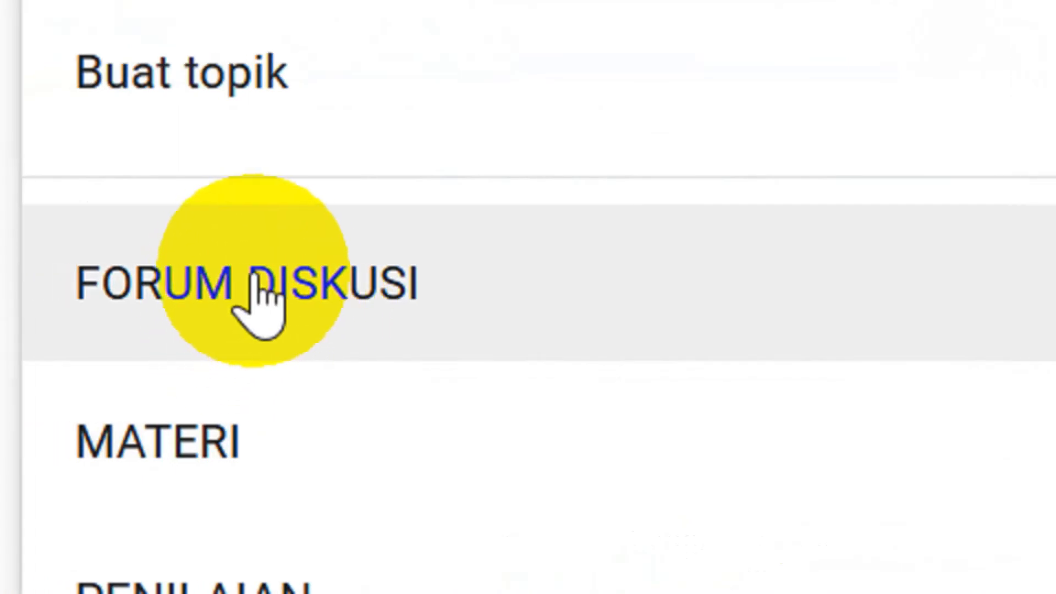
left_click(179, 272)
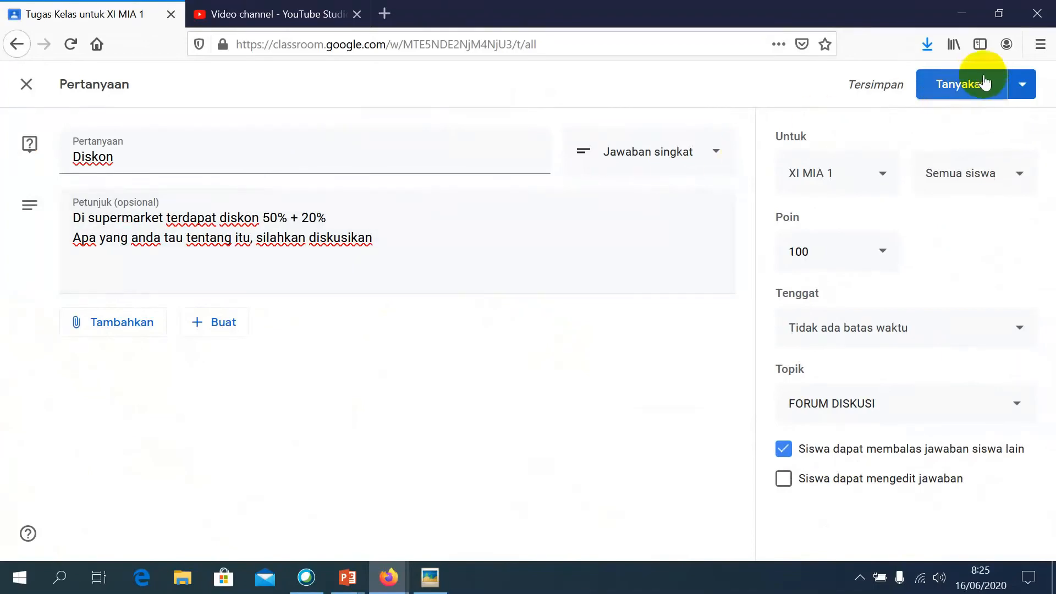
left_click(962, 93)
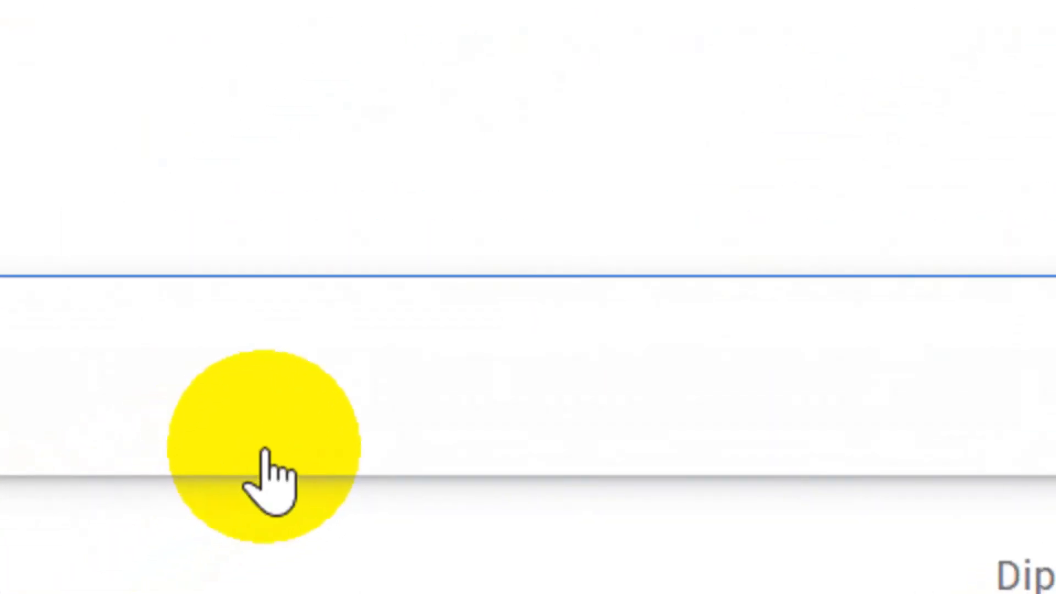
- Create a new assignment for the class and title it "Tigas 1"
scroll(498, 311, "down", 3)
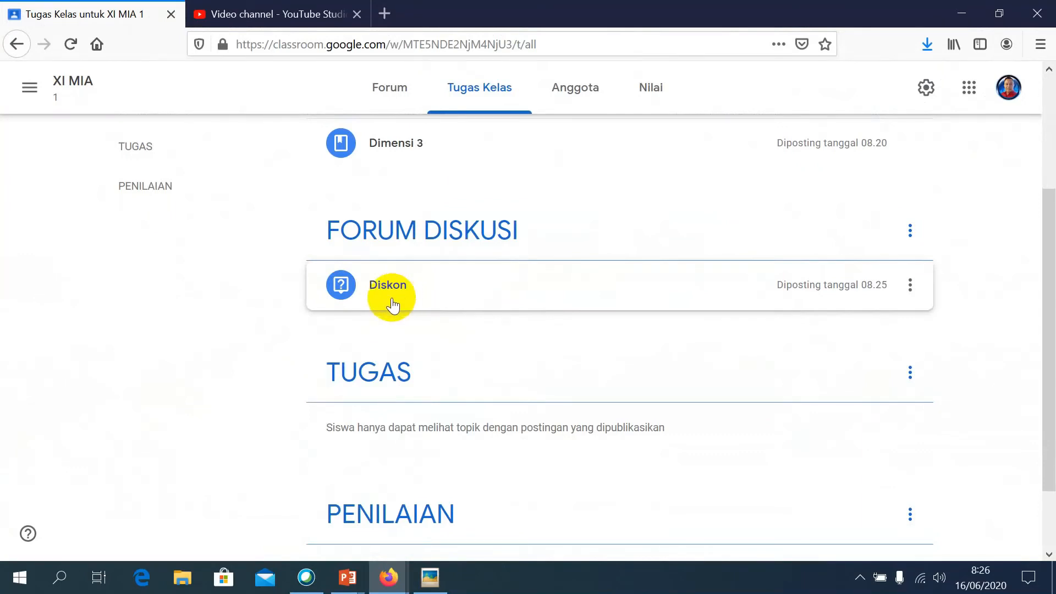
scroll(394, 301, "down", 2)
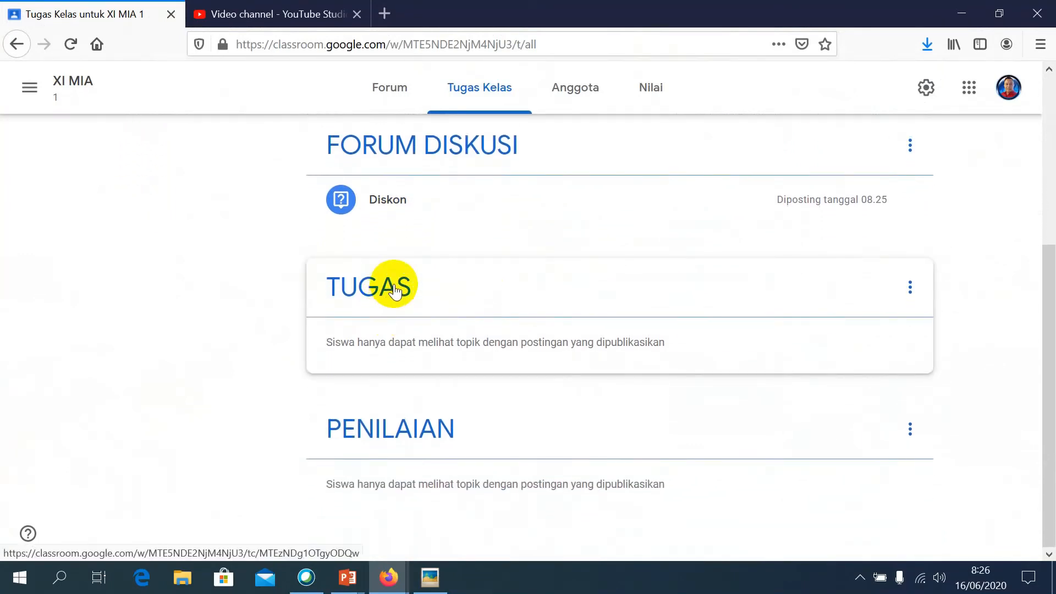
scroll(393, 297, "up", 5)
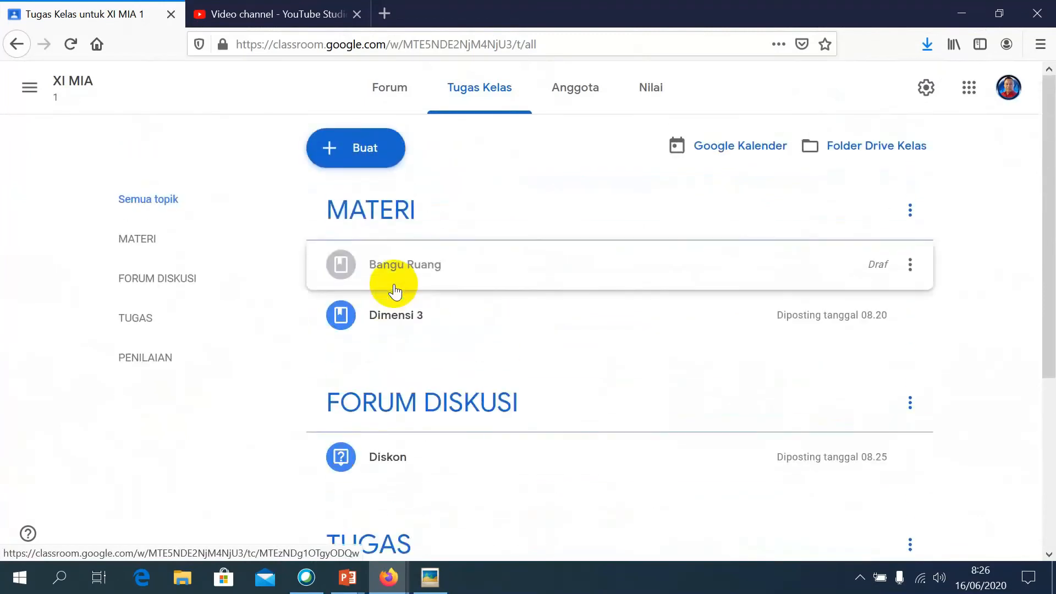
left_click(353, 154)
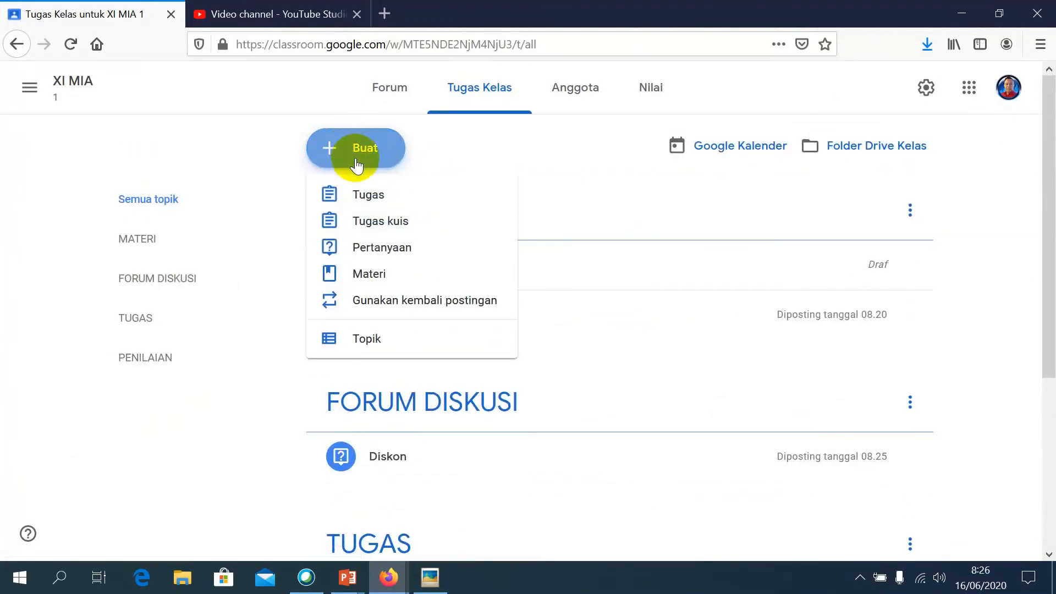
left_click(368, 198)
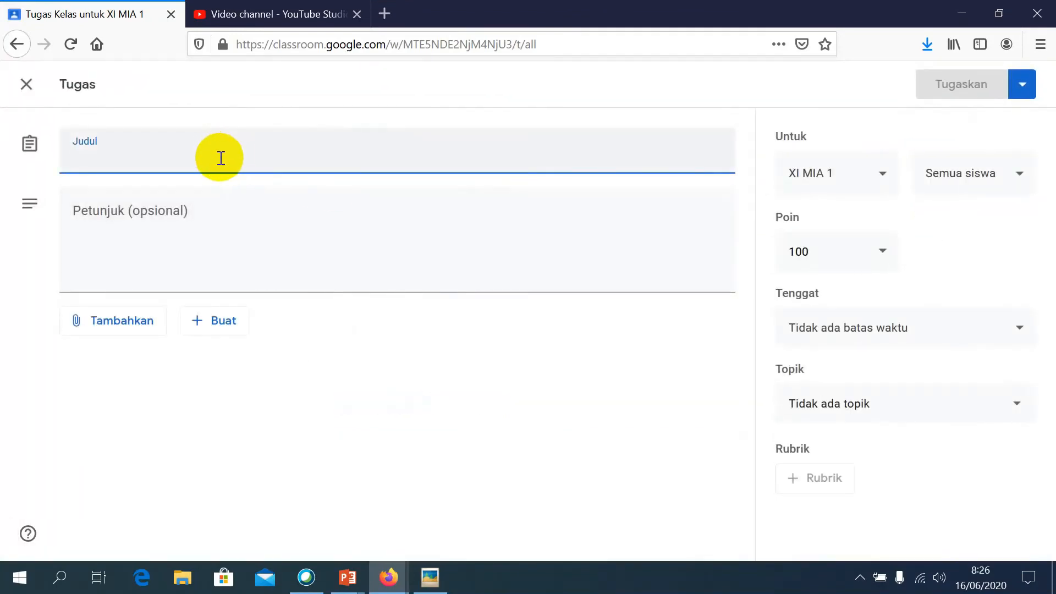
type("Ti")
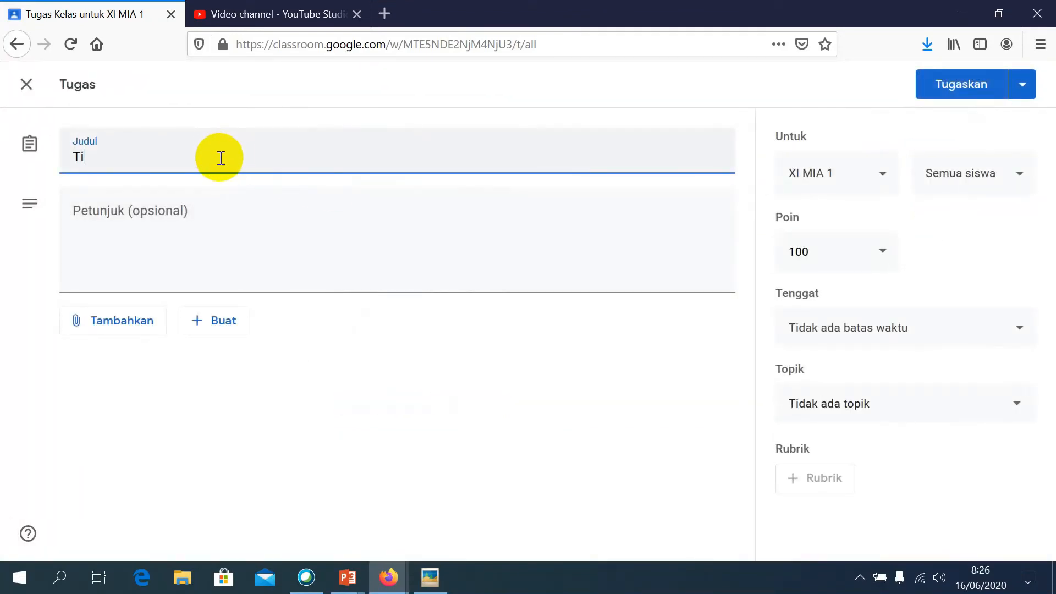
type("gas 1")
- Enter "Buatlah resume materi dalam bentuk PPT" as the first line of the assignment's instructions
left_click(208, 215)
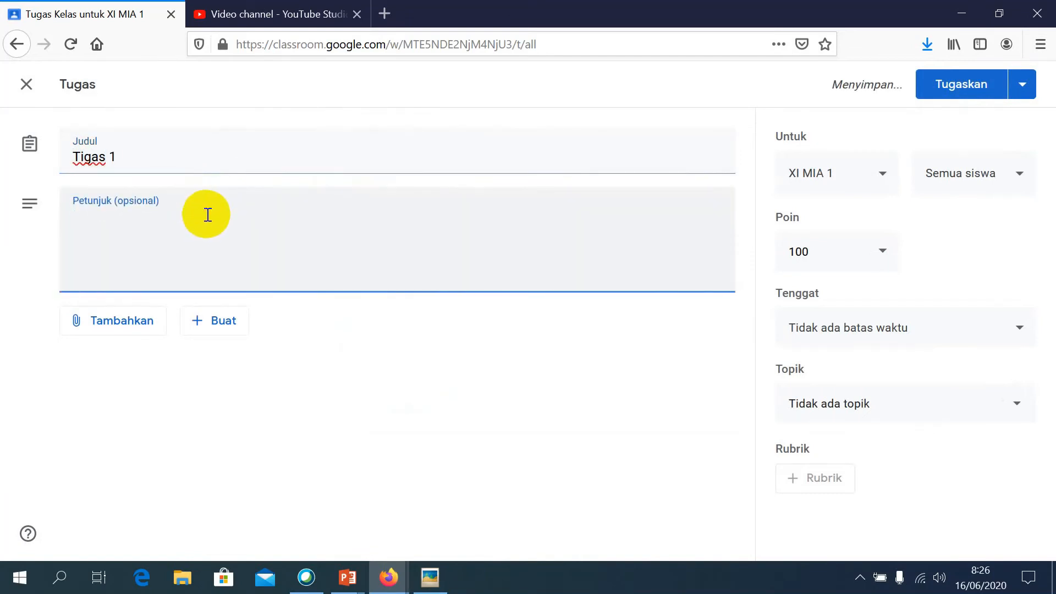
type("B")
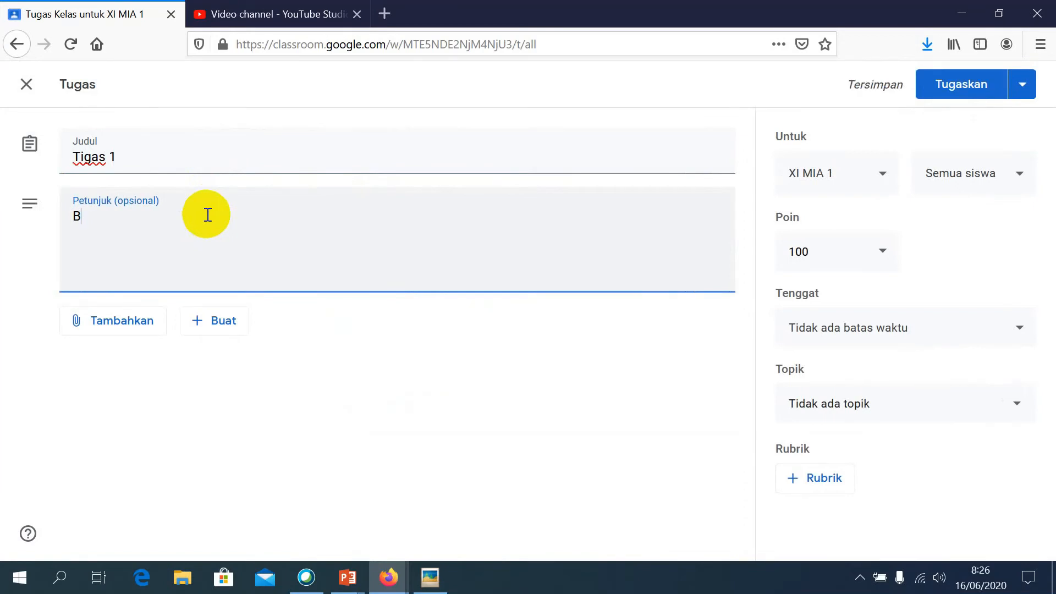
type("uatlah")
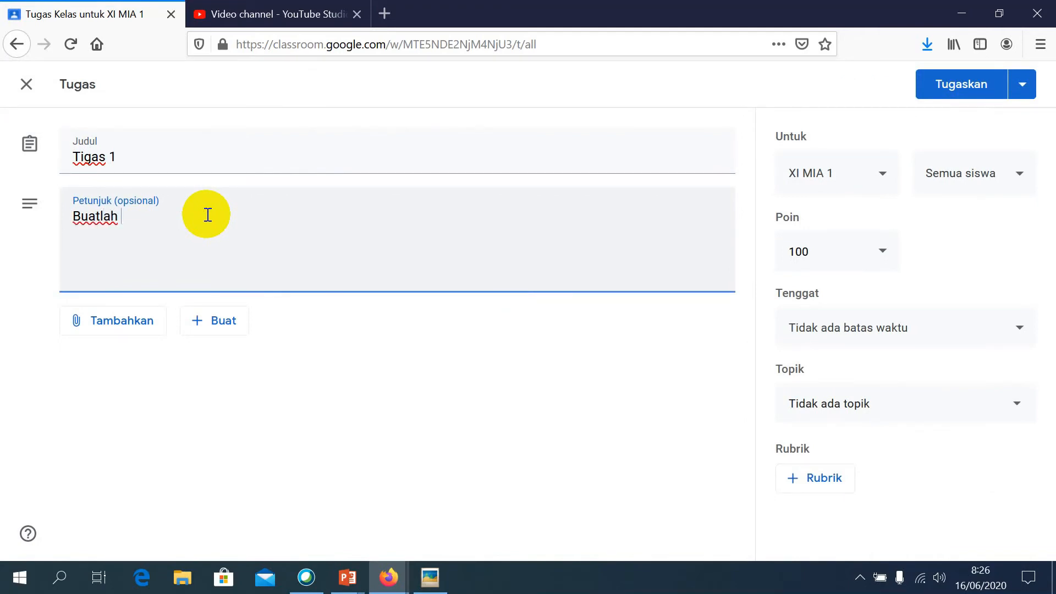
type(" resume ")
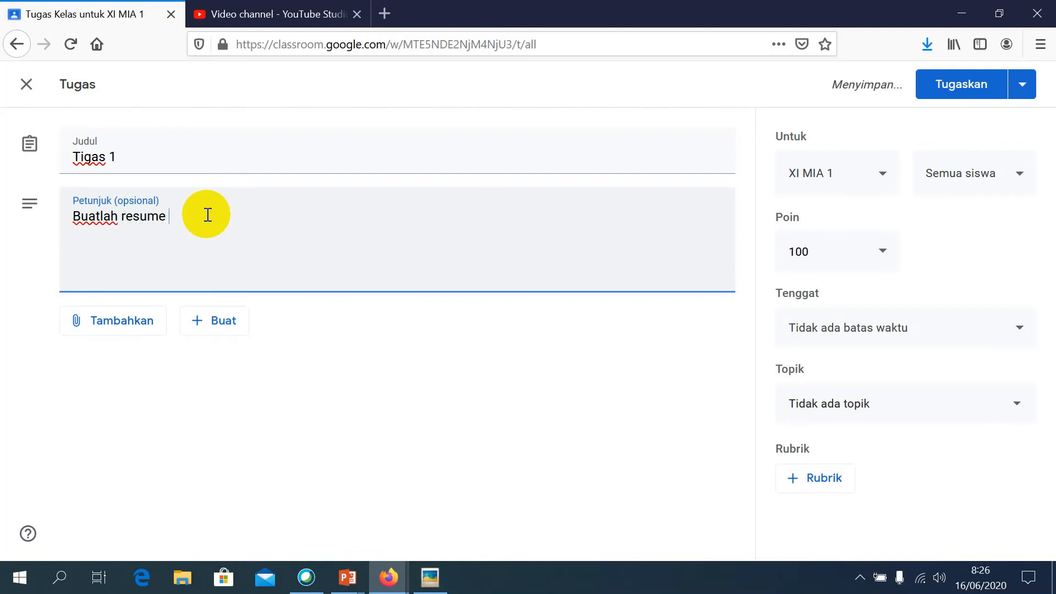
type("materi dalam ben")
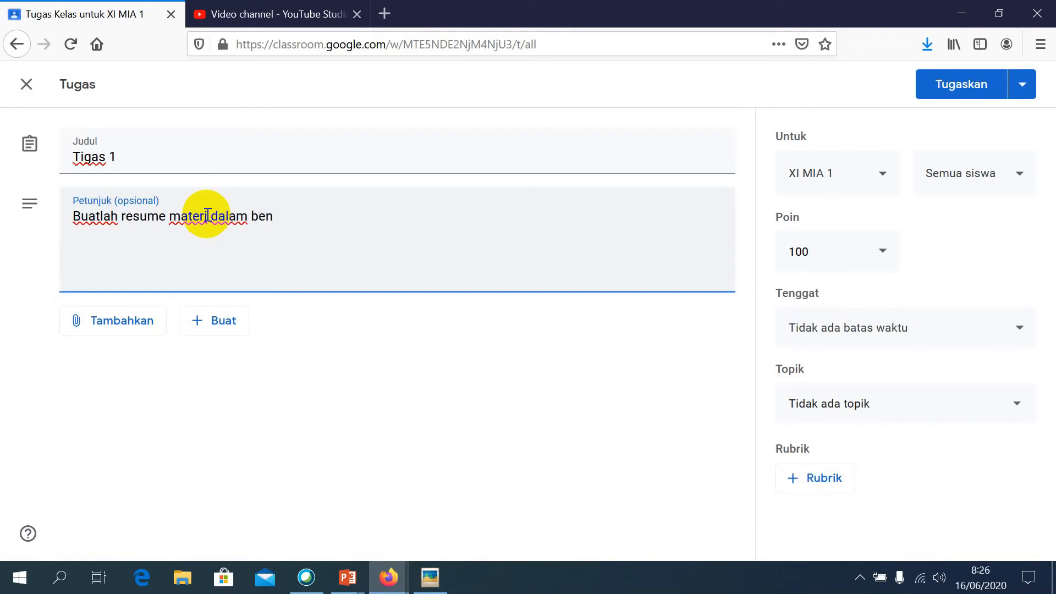
type("tuk PPT")
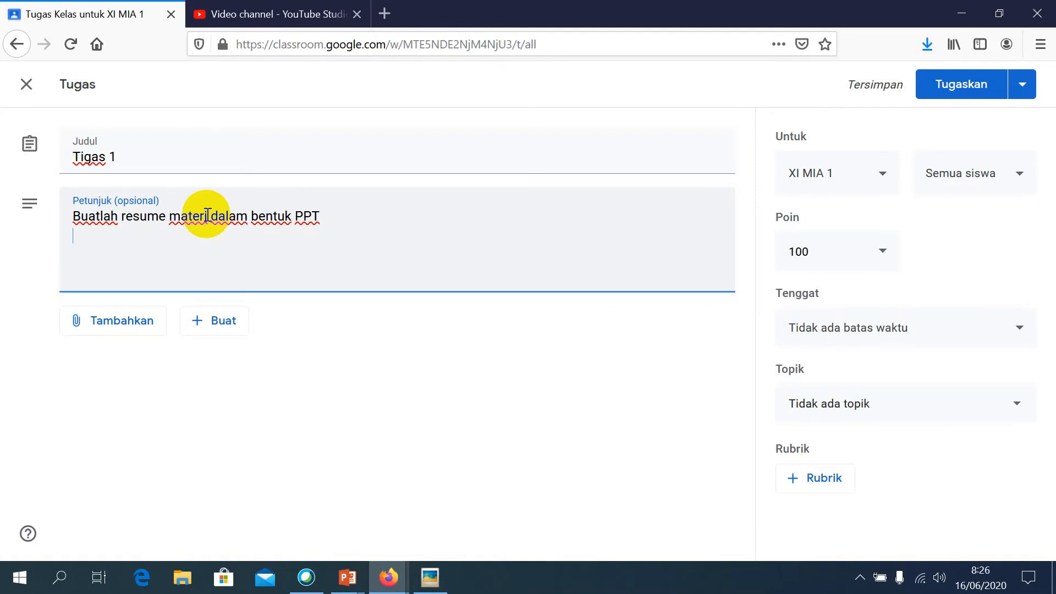
- Add a second line to the assignment's instructions reading "Dikerjakan berkelompok maksimal 4 siswa"
key("Return")
type("Dikerjakan")
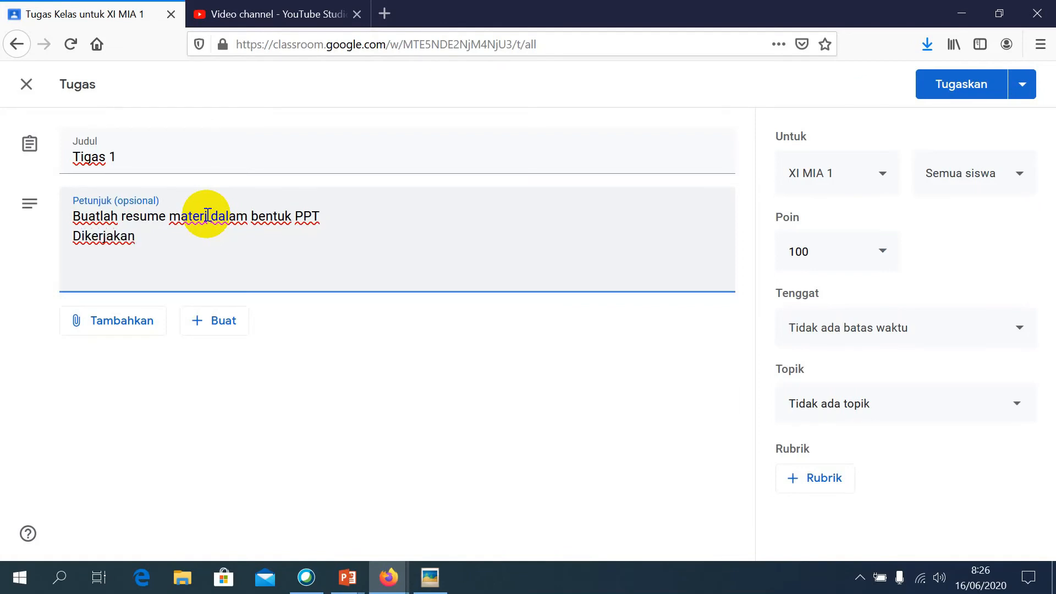
type(" berkelompok m")
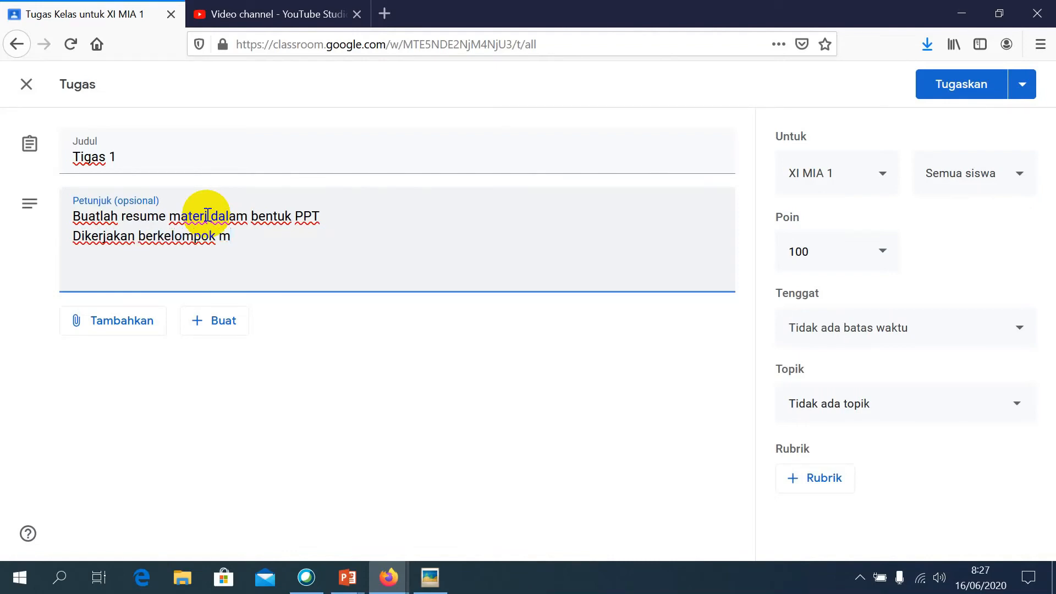
type("aksimal 4")
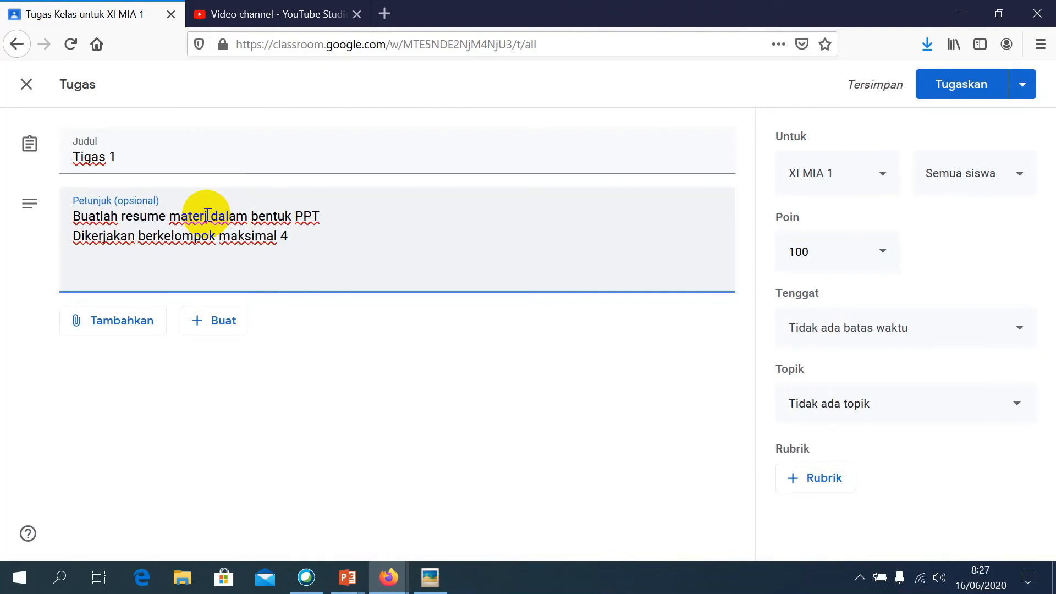
type(" siswa")
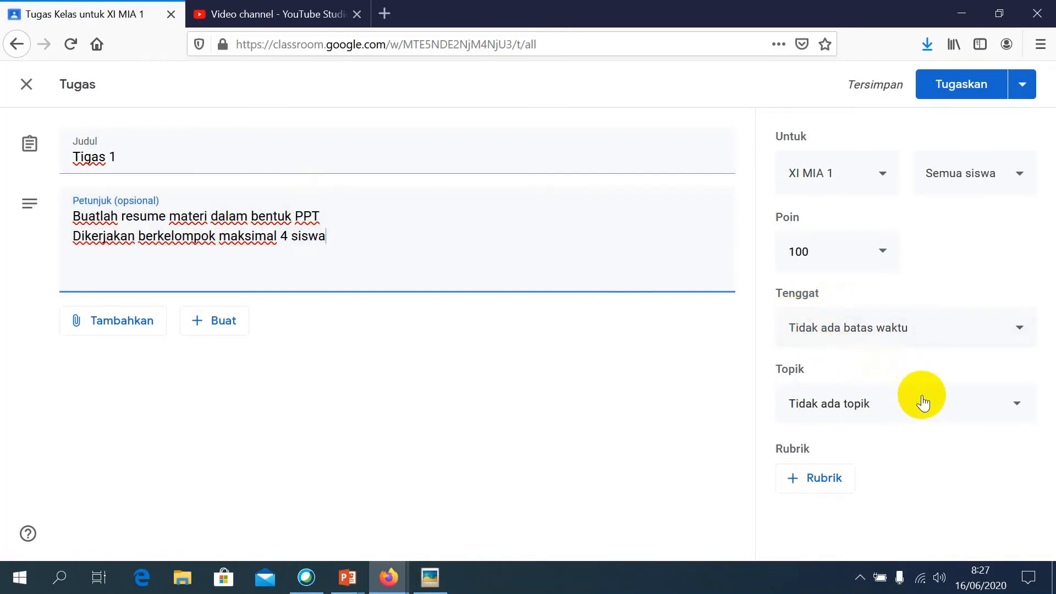
- Assign the "Tigas 1" assignment to the TUGAS topic and post it to the class
left_click(1014, 405)
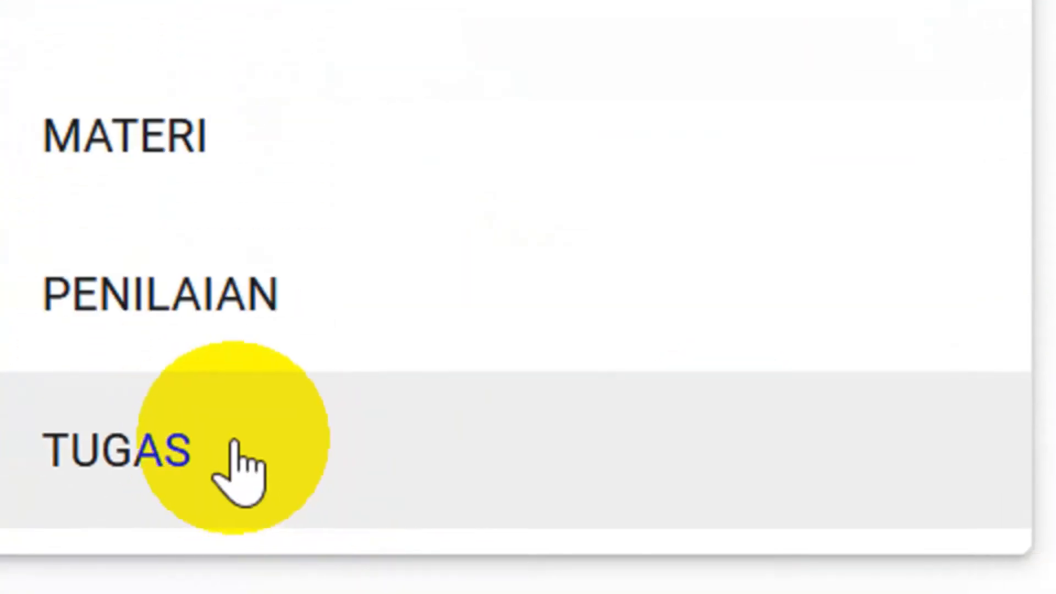
left_click(269, 452)
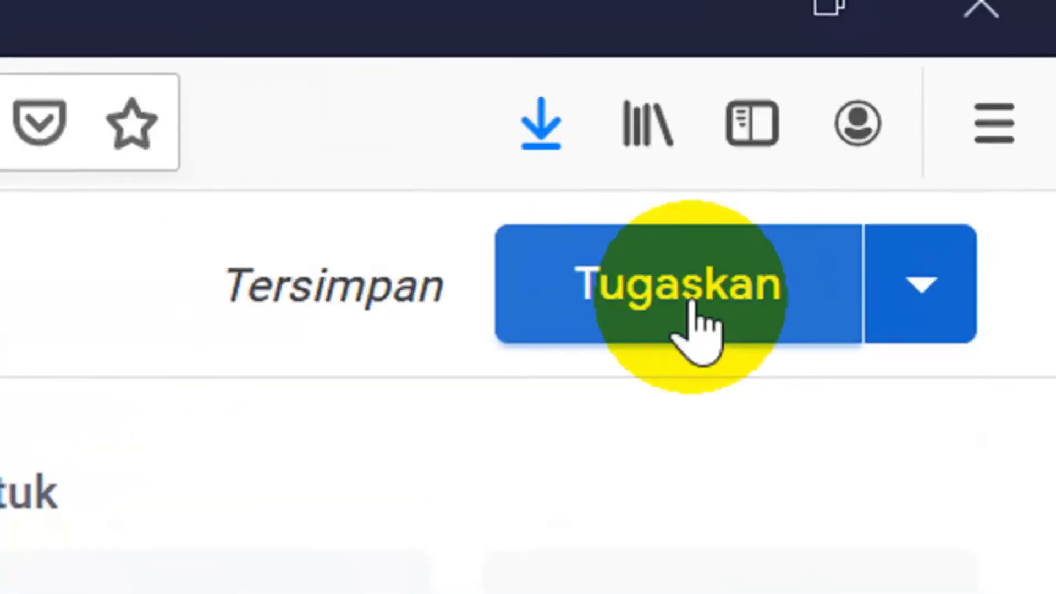
left_click(694, 301)
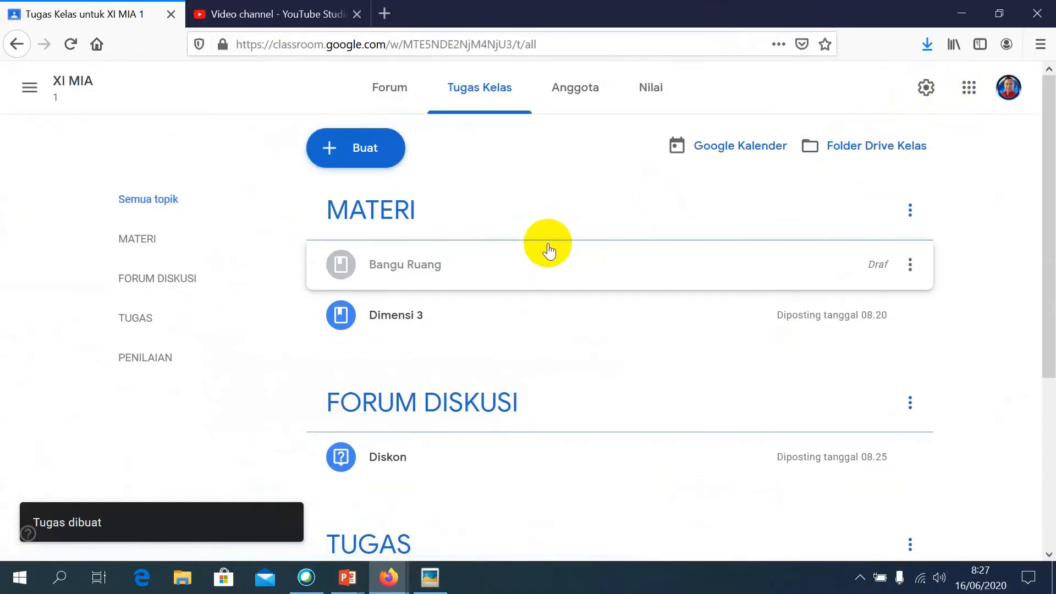
scroll(542, 245, "down", 4)
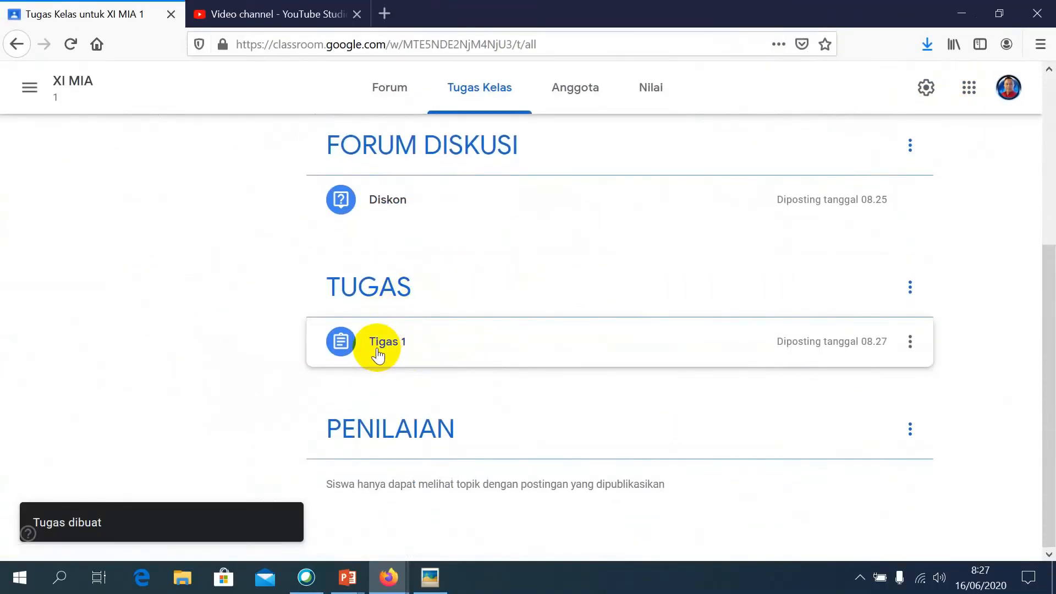
- Create another new assignment for the class and title it "Tugas 2"
scroll(377, 355, "up", 5)
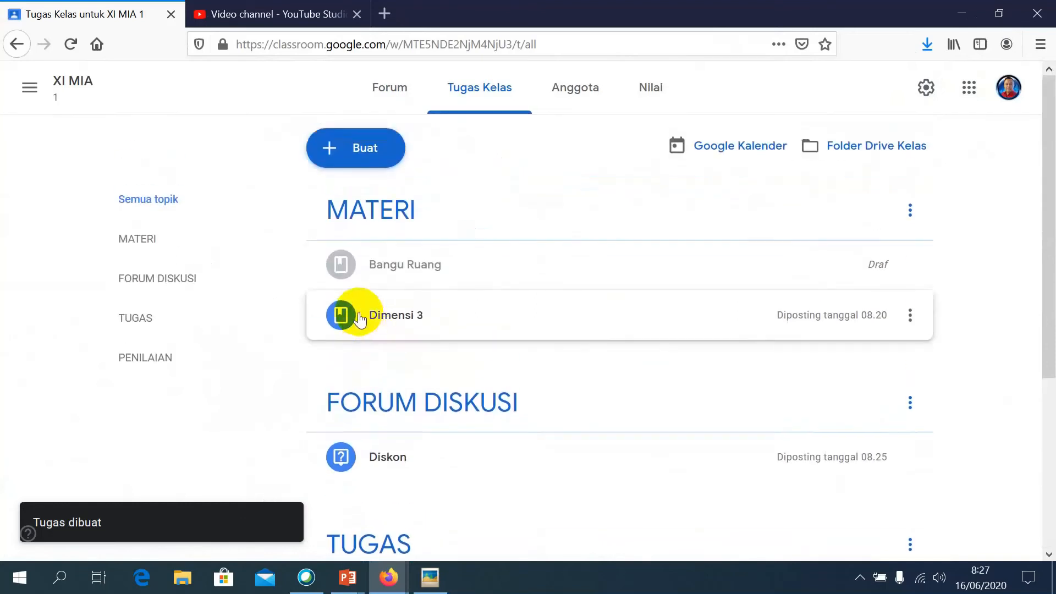
left_click(355, 159)
left_click(371, 197)
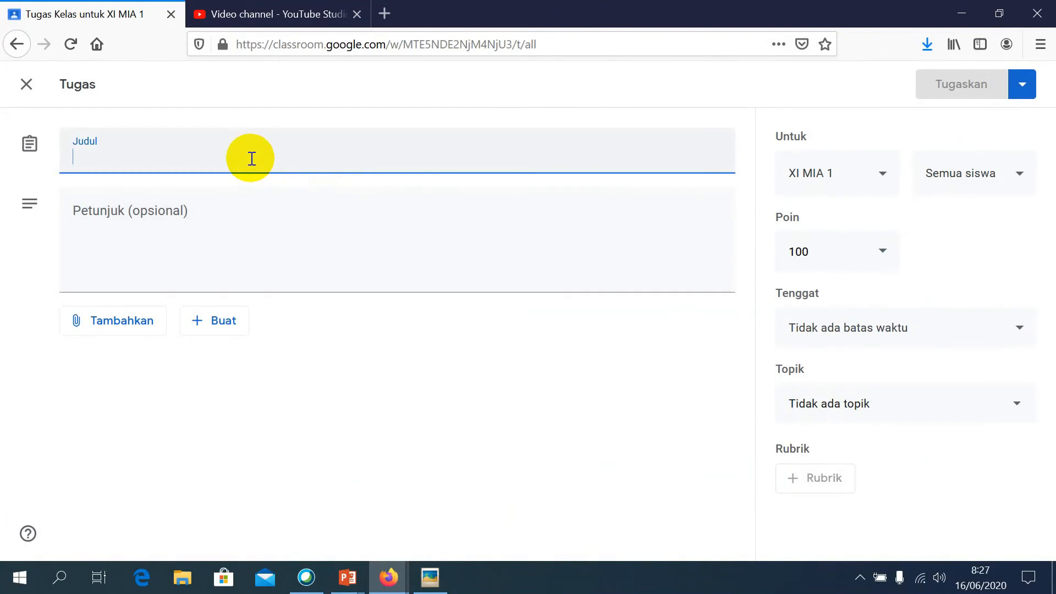
type("Tuga")
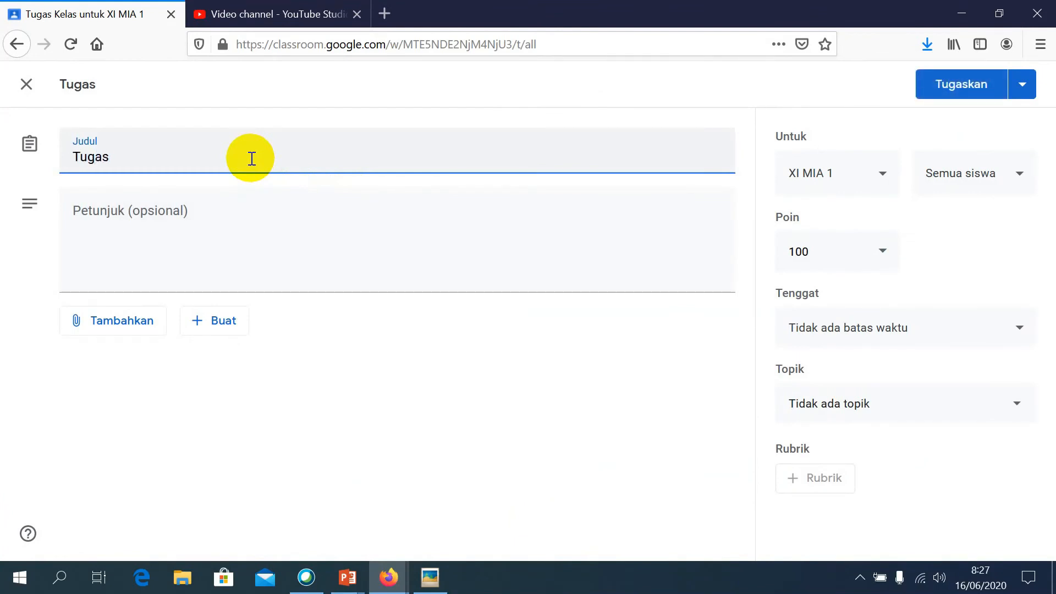
type("s 2")
- Enter "Kerjakan soal nomor 1 - 5 pada buku siswa halaman 35" as the instructions of Tugas 2
left_click(230, 223)
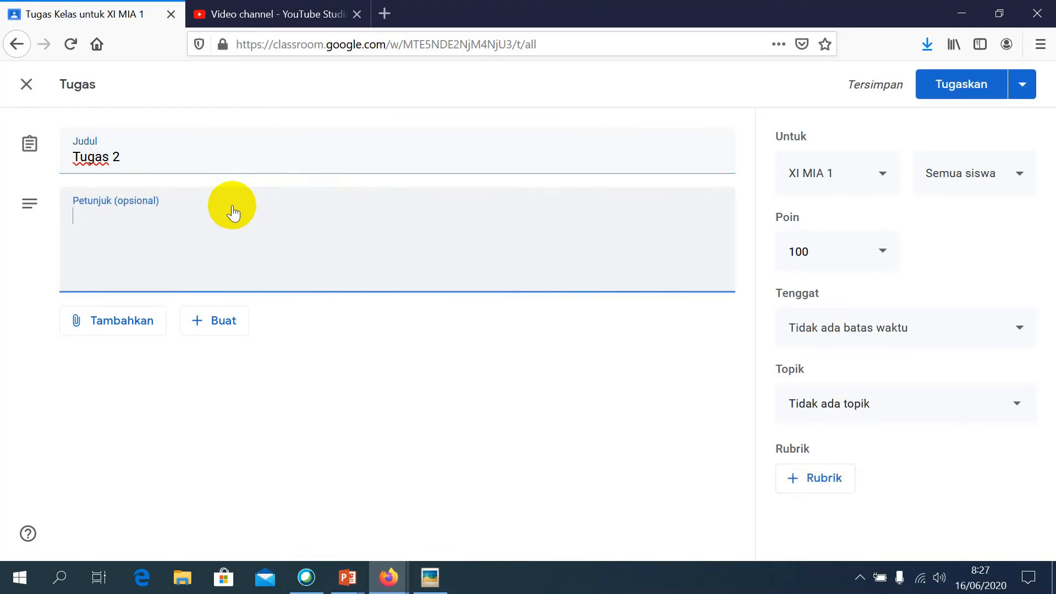
type("Kerjakan ")
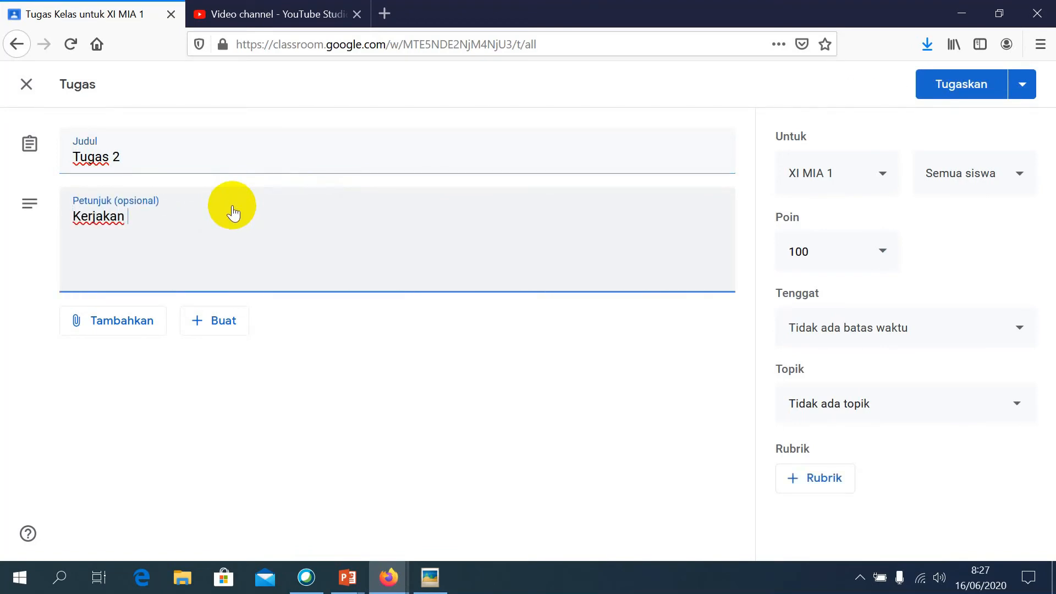
type("soal nomor")
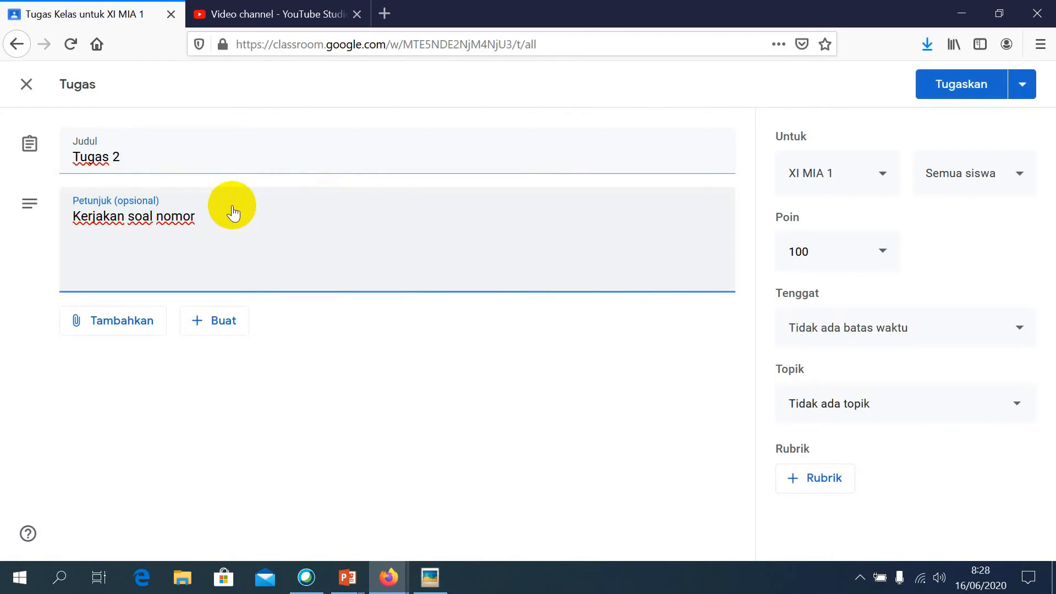
type(" 1 - 5 pada buku siswa halam")
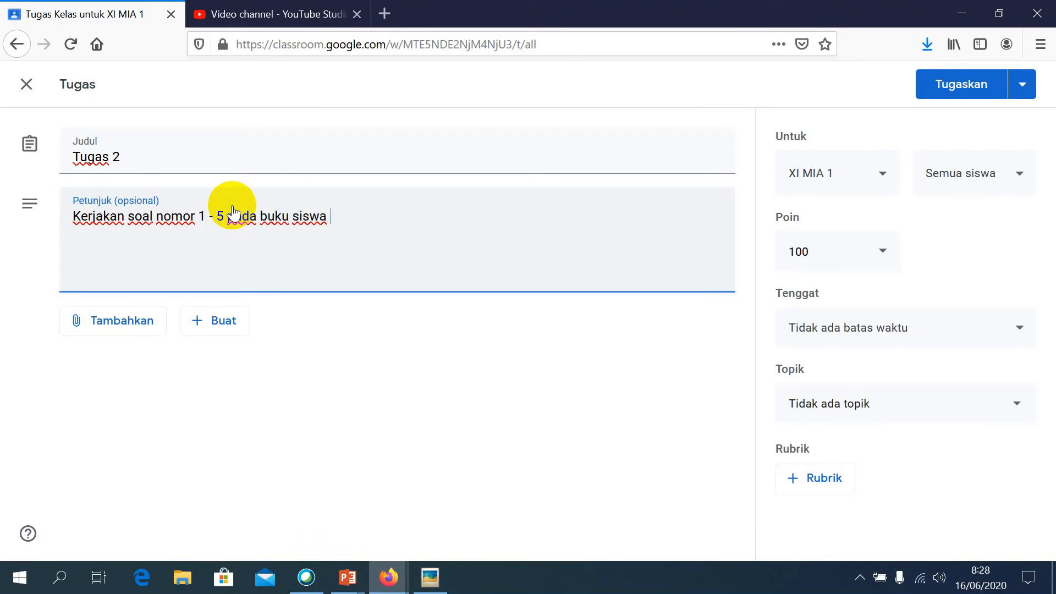
type("an 35")
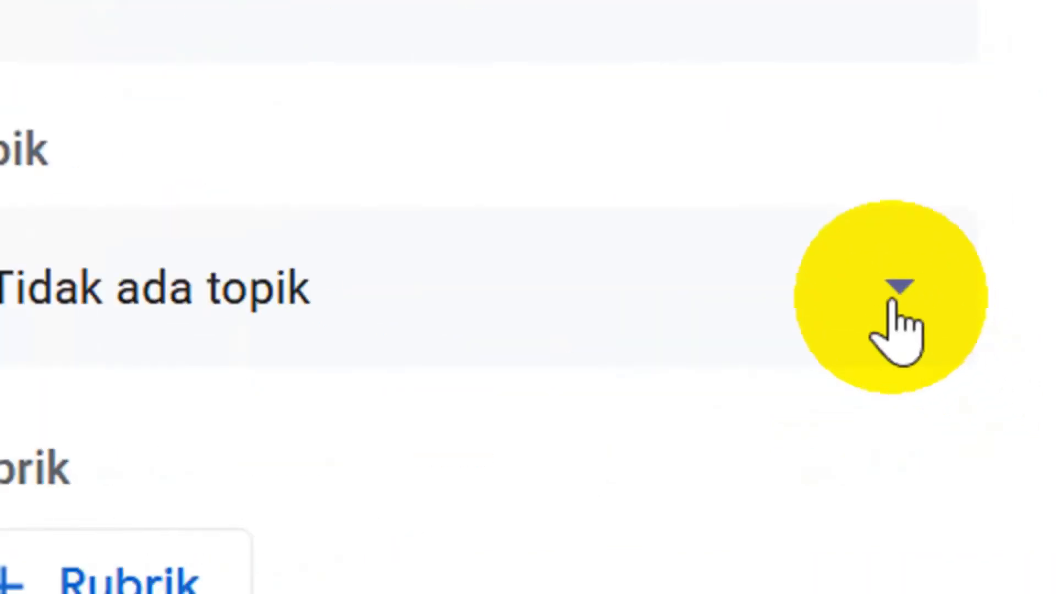
- Assign Tugas 2 to the TUGAS topic and set its deadline to 24 Jun 2020 at 23.59
left_click(894, 304)
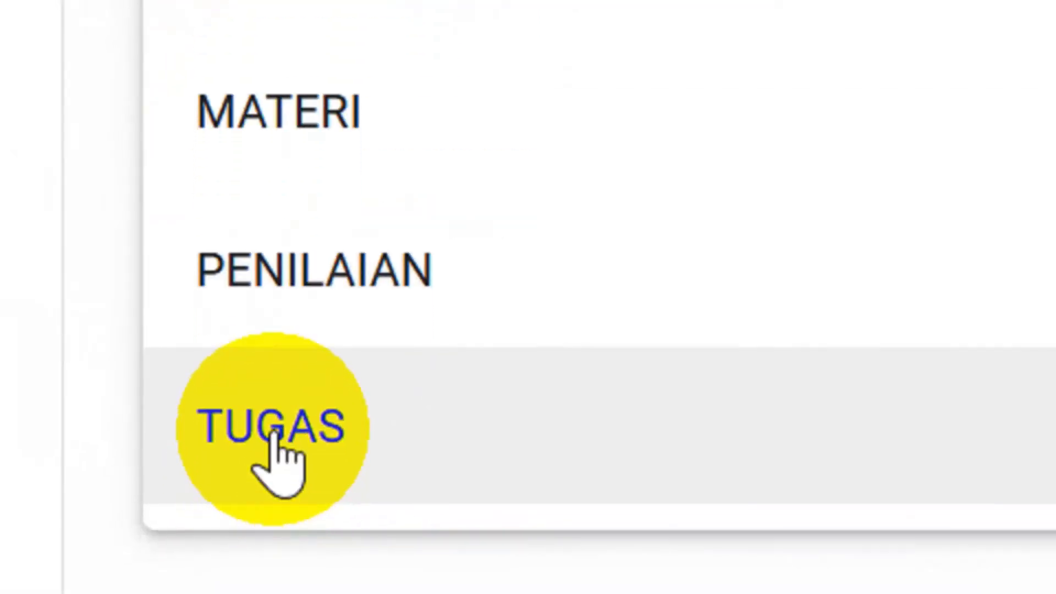
left_click(110, 545)
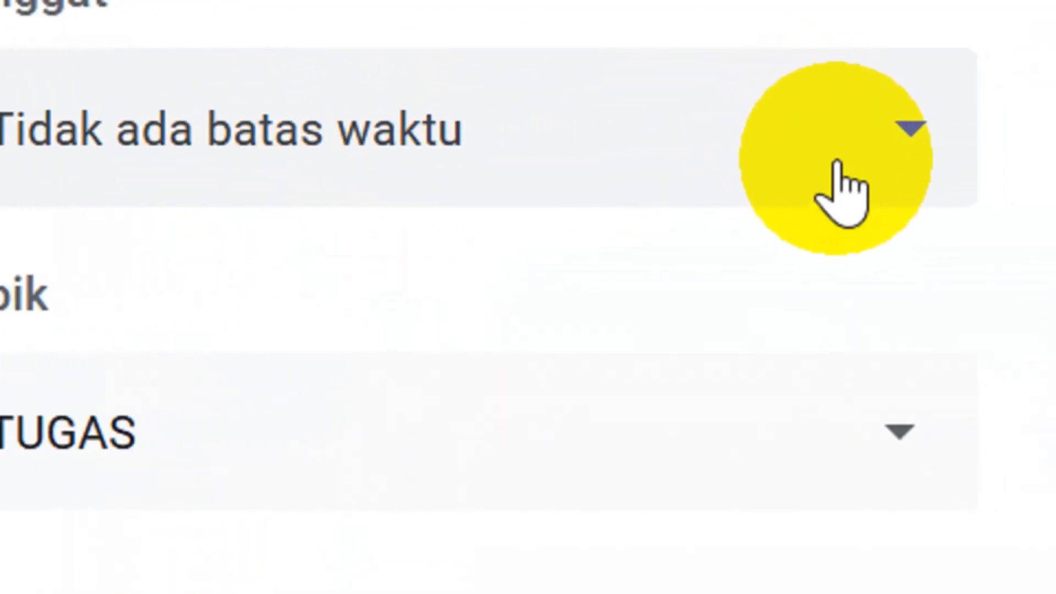
left_click(903, 153)
left_click(610, 404)
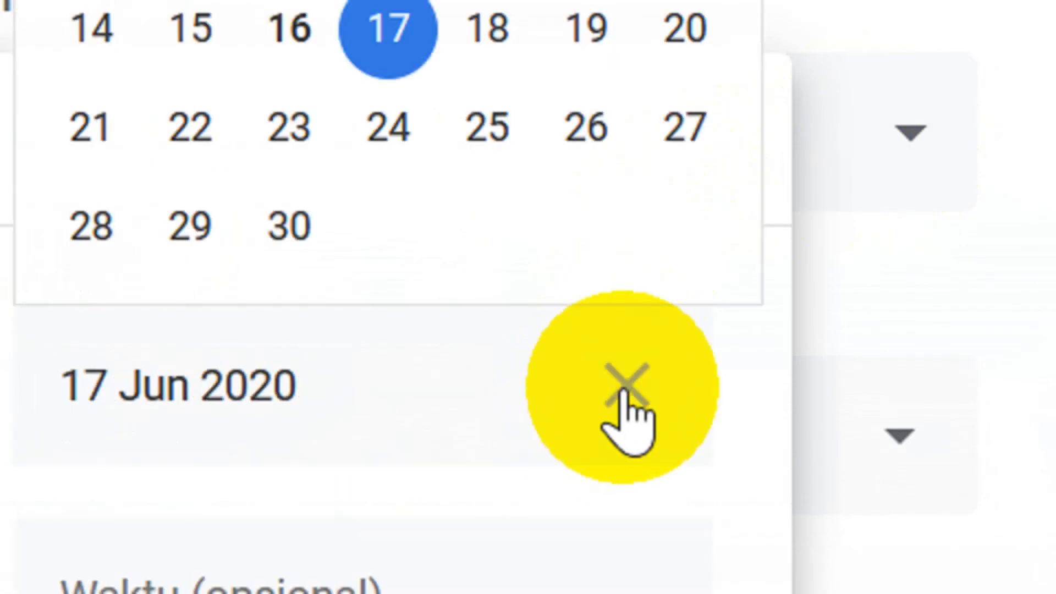
left_click(379, 144)
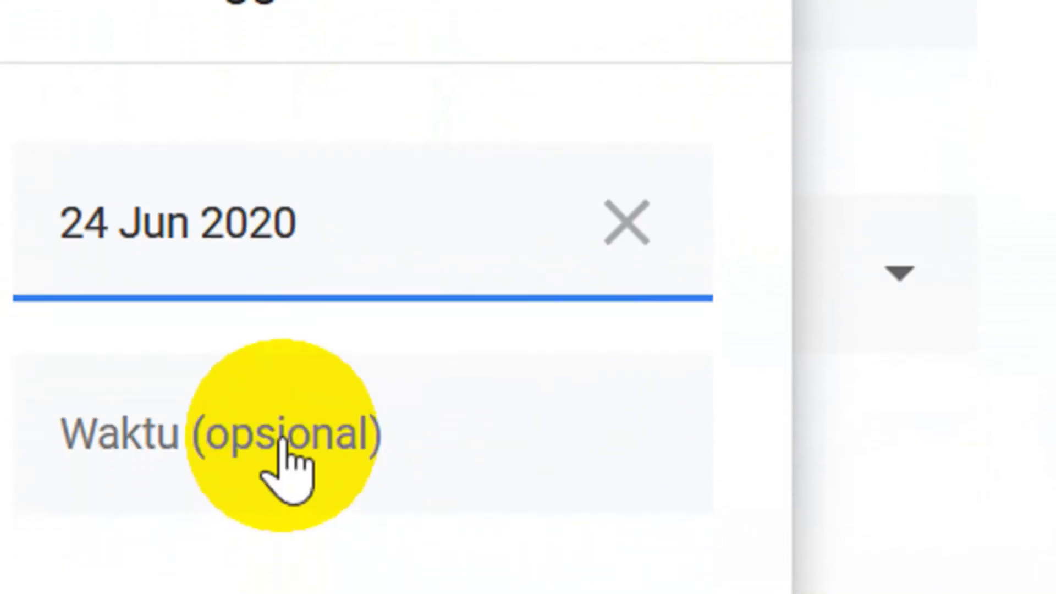
left_click(285, 504)
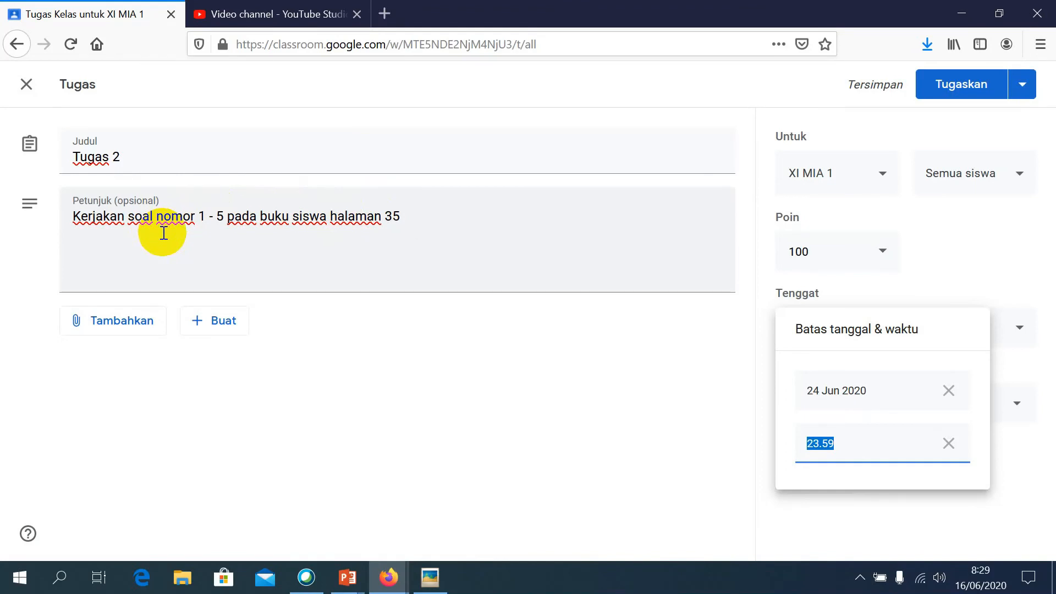
- Leave Tugas 2 as an unposted draft and check its entry under the TUGAS topic
left_click(16, 44)
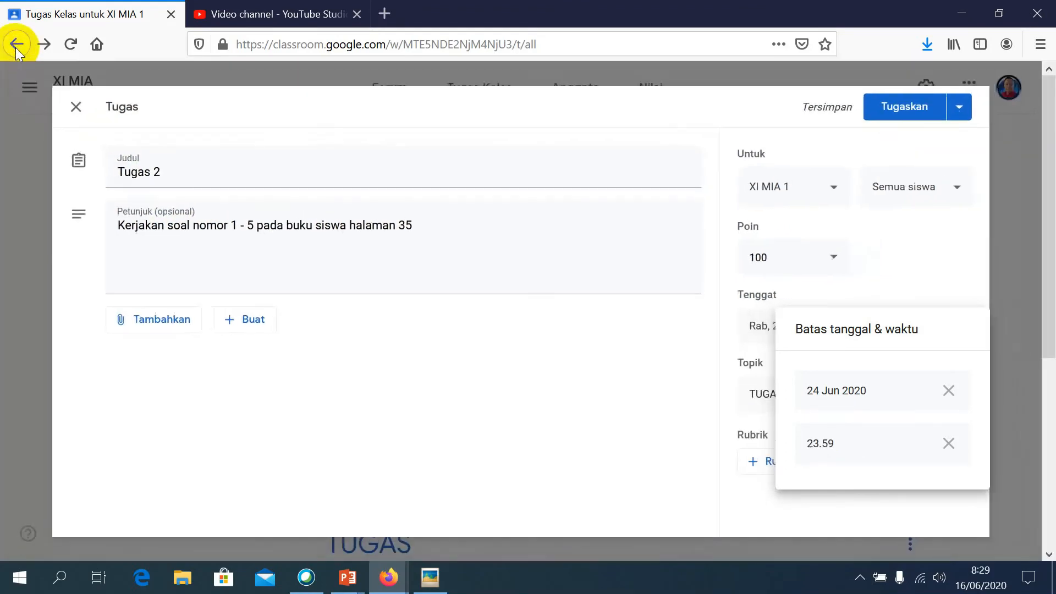
scroll(545, 380, "down", 5)
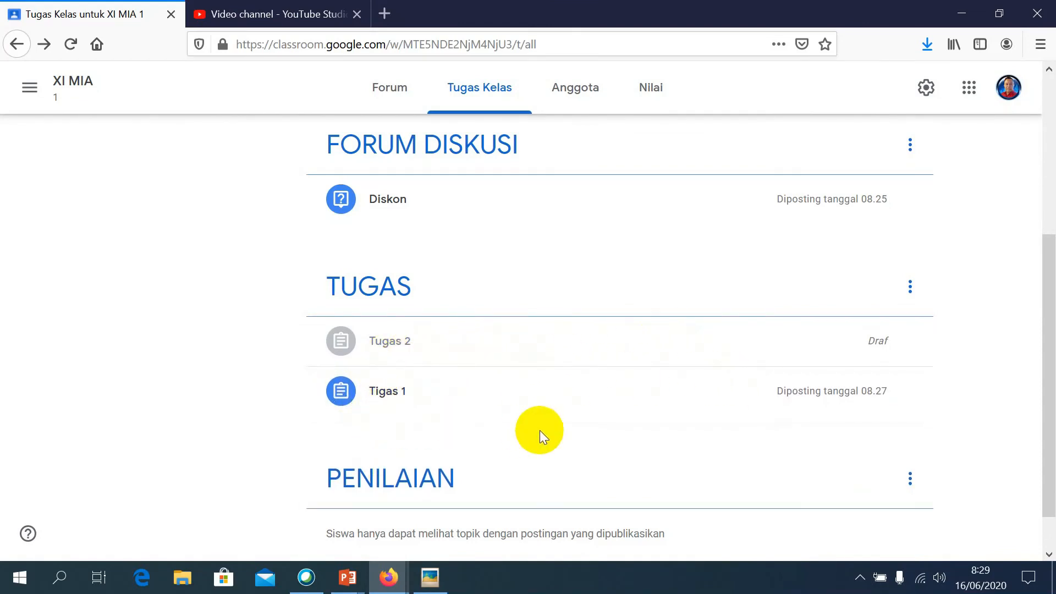
scroll(440, 358, "up", 5)
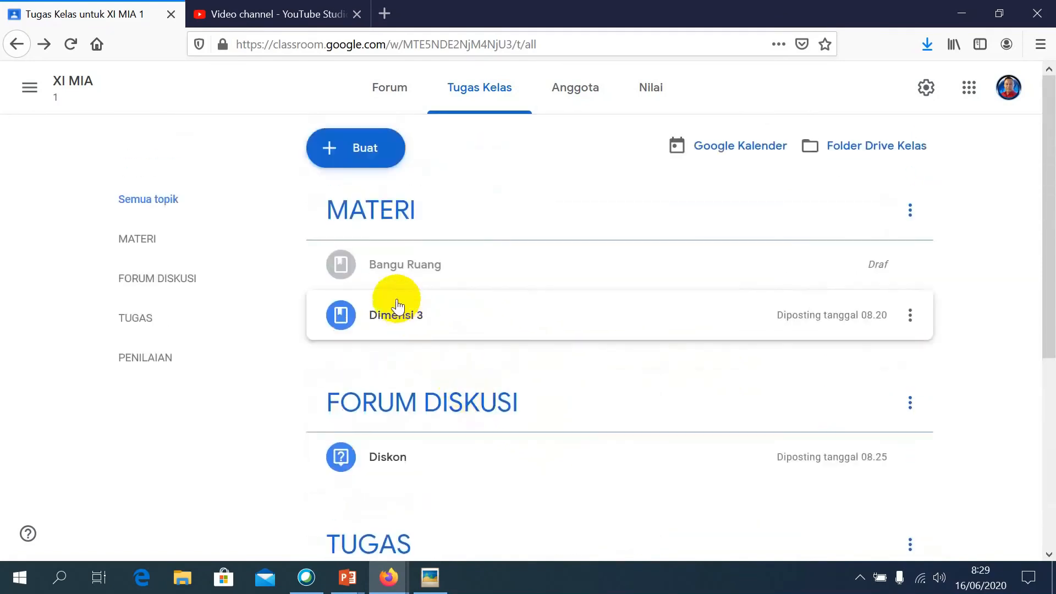
- Create a new quiz assignment for the class and title it "Ulangan Harian 1"
left_click(357, 154)
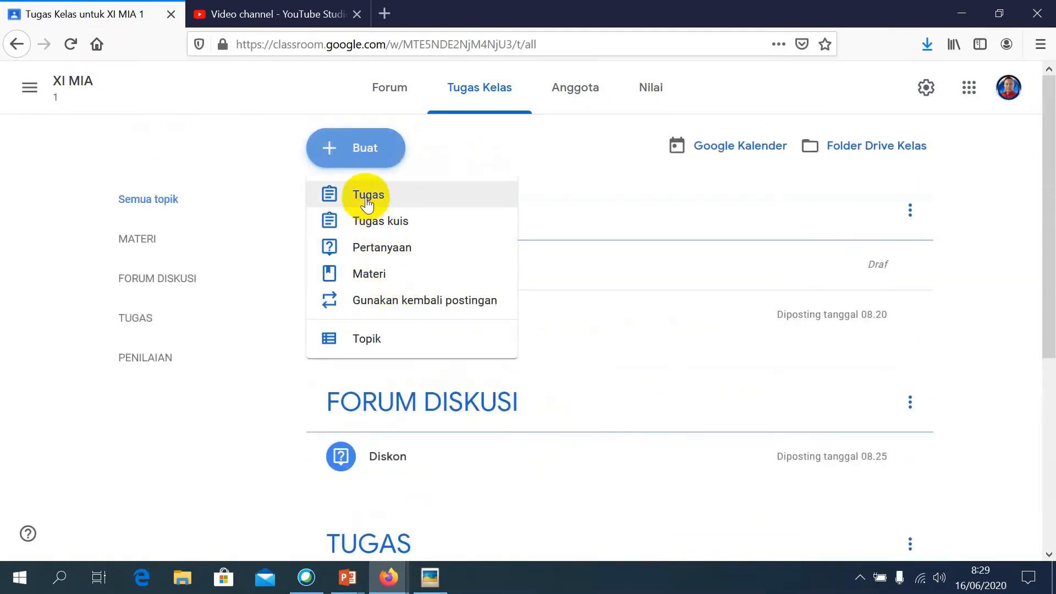
left_click(381, 222)
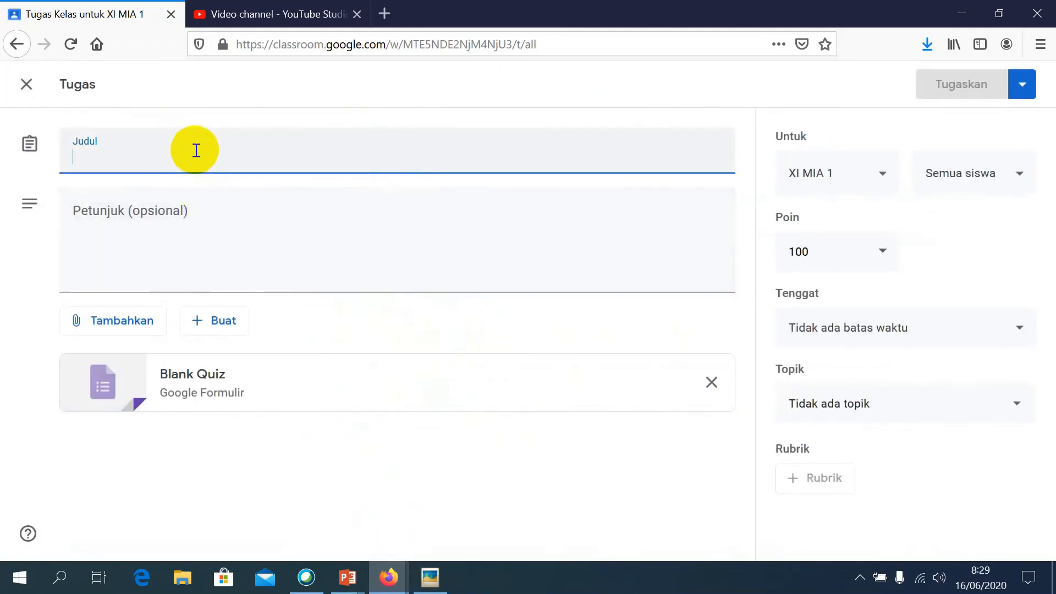
type("Ula")
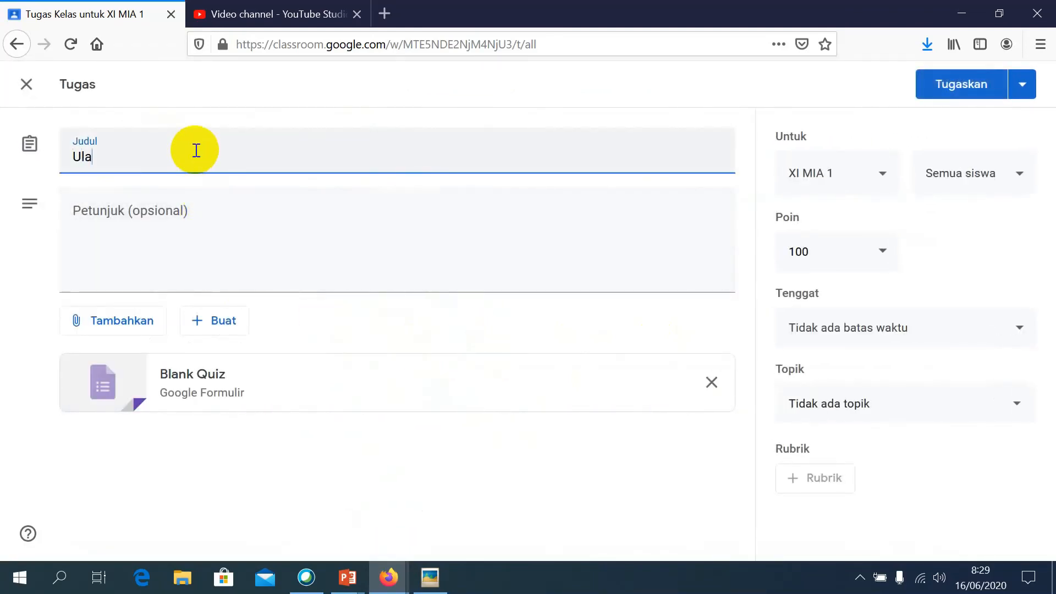
type("ngan Harian 1")
- Enter "Soal Terdiri dari 40 soal pilihan ganda" as the first line of the quiz assignment's instructions
left_click(210, 211)
type("S")
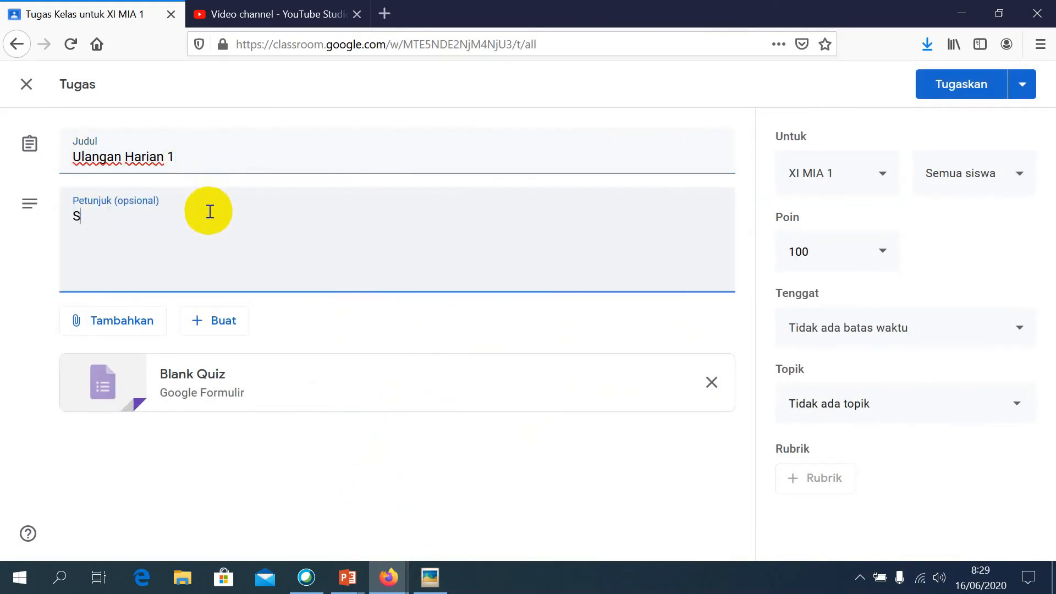
type("oal Te")
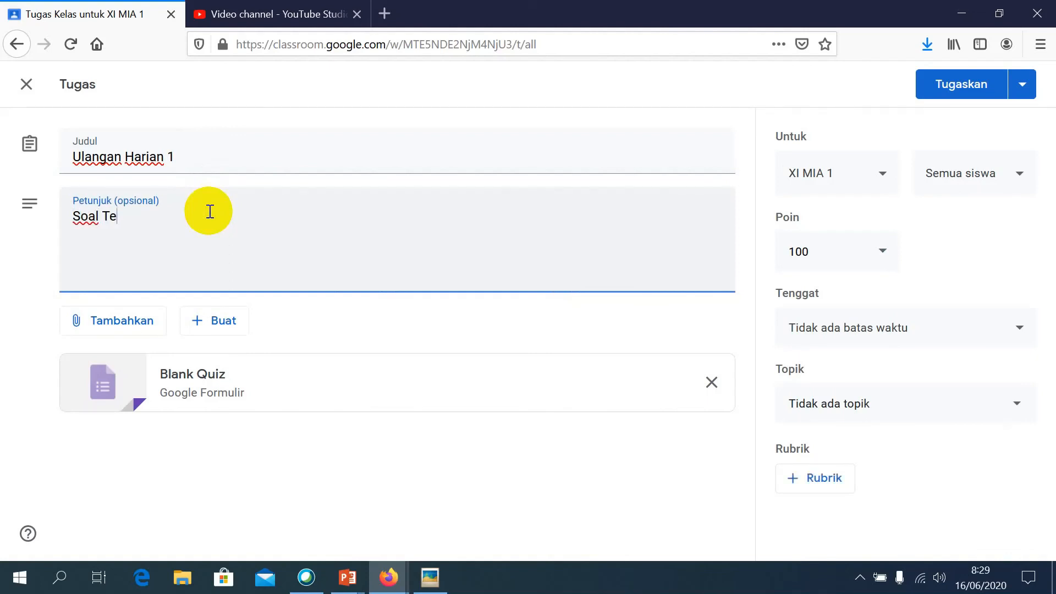
type("rdiri dari 40")
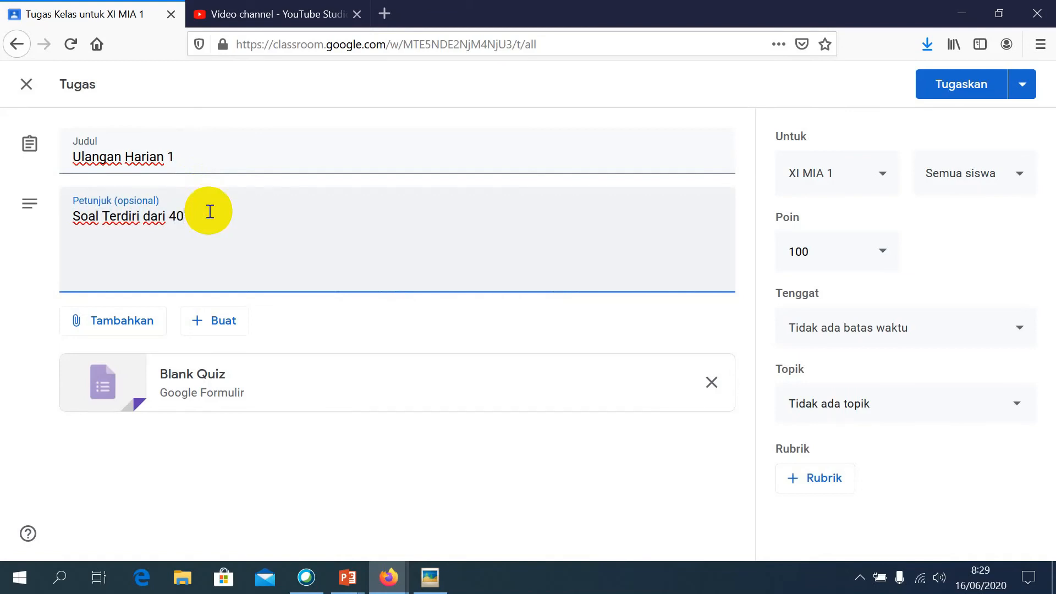
type(" soal pilihan ganda ")
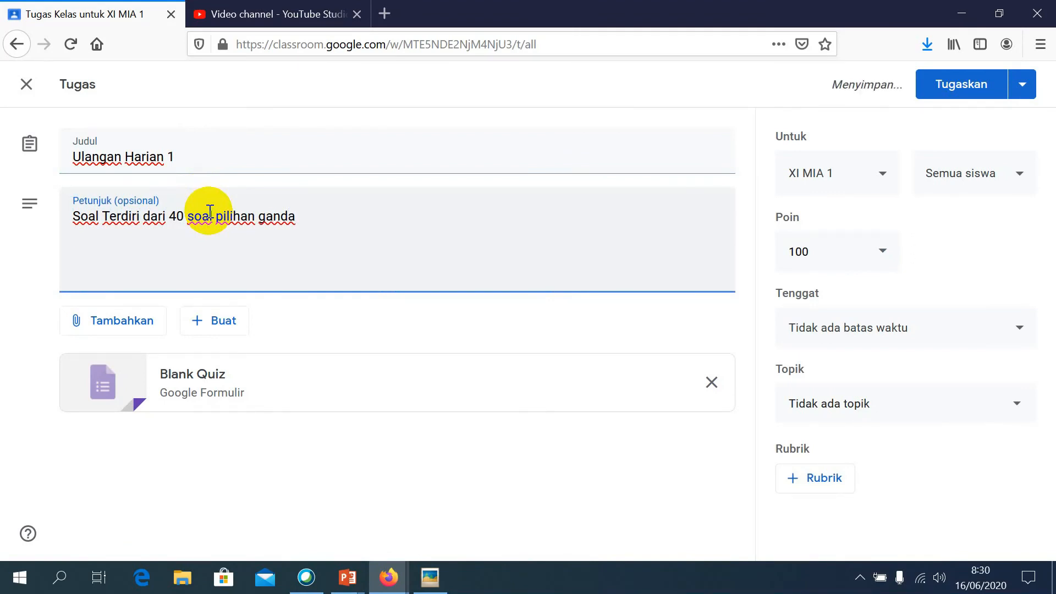
- Add a second line to the quiz instructions reading "Waktu yang tersedia 90 menit"
type("Wak")
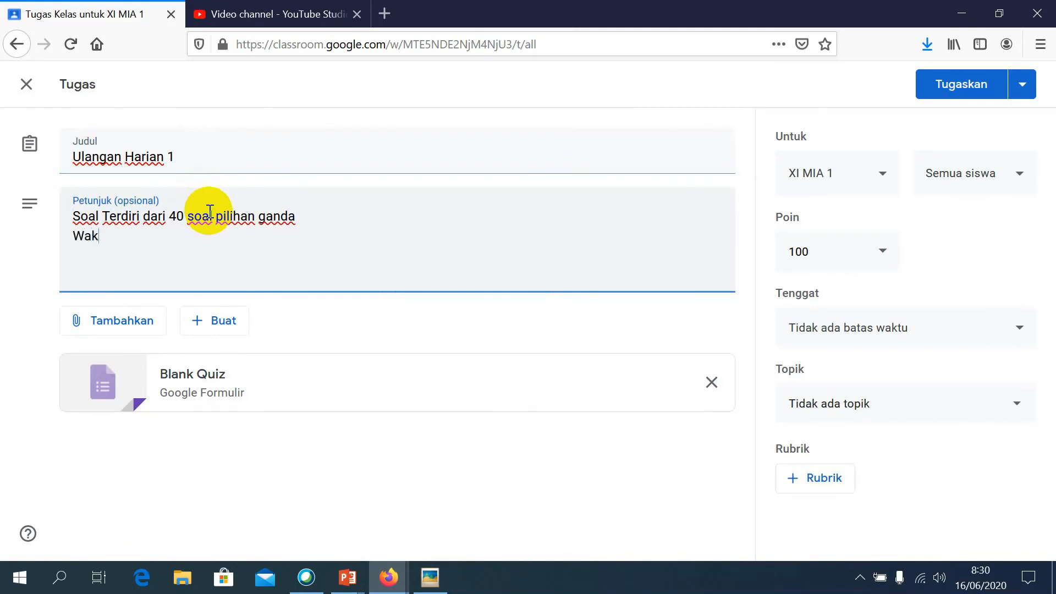
type("tu yang tersedia ")
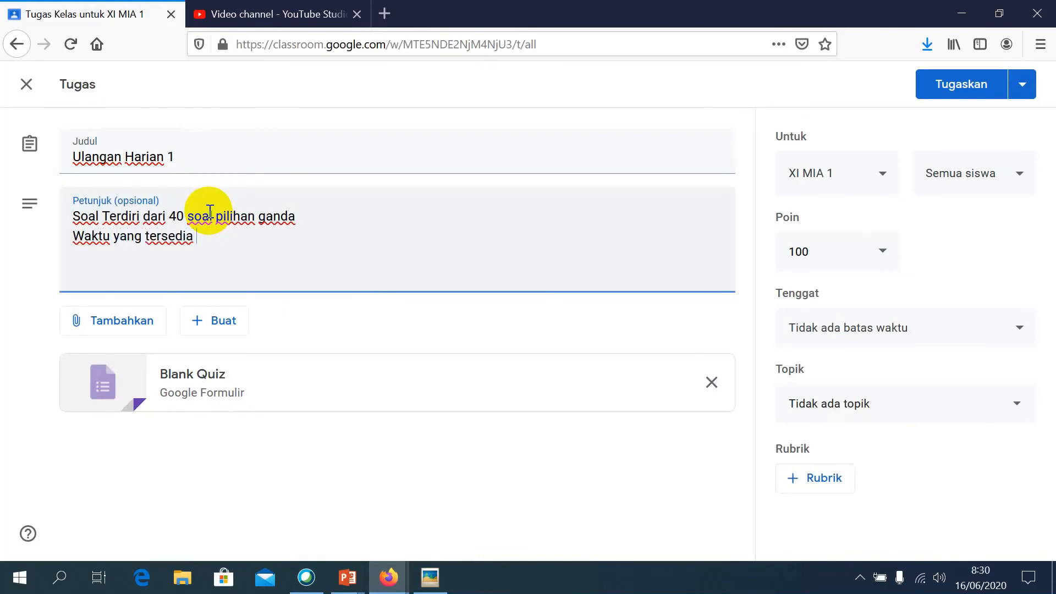
type("90 menit")
key("Return")
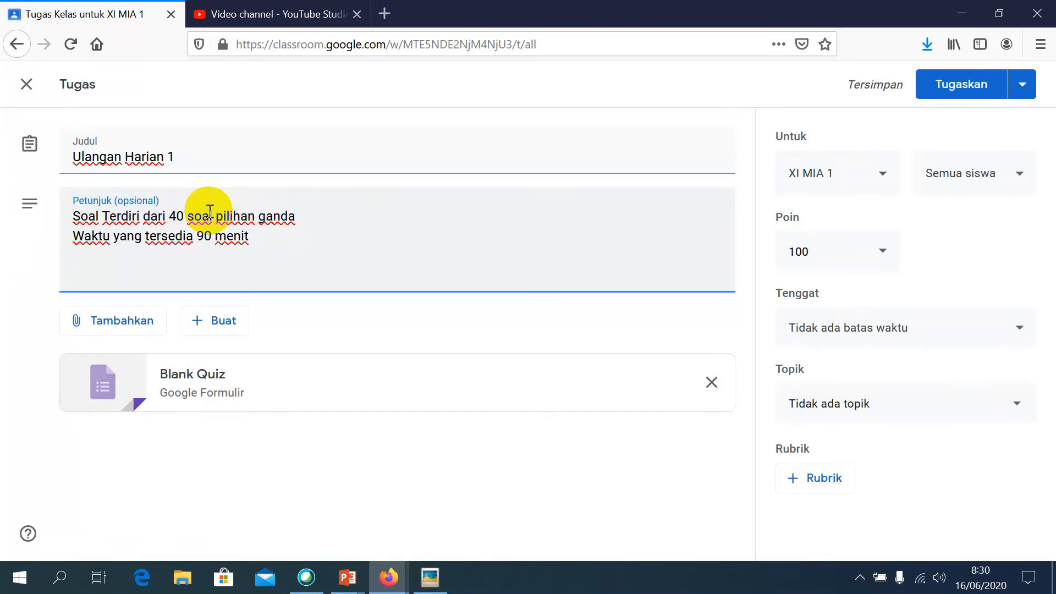
- Start a third line in the quiz instructions reading "saat tes tertulis dihitung menggunakan waktu mundur"
type("saat")
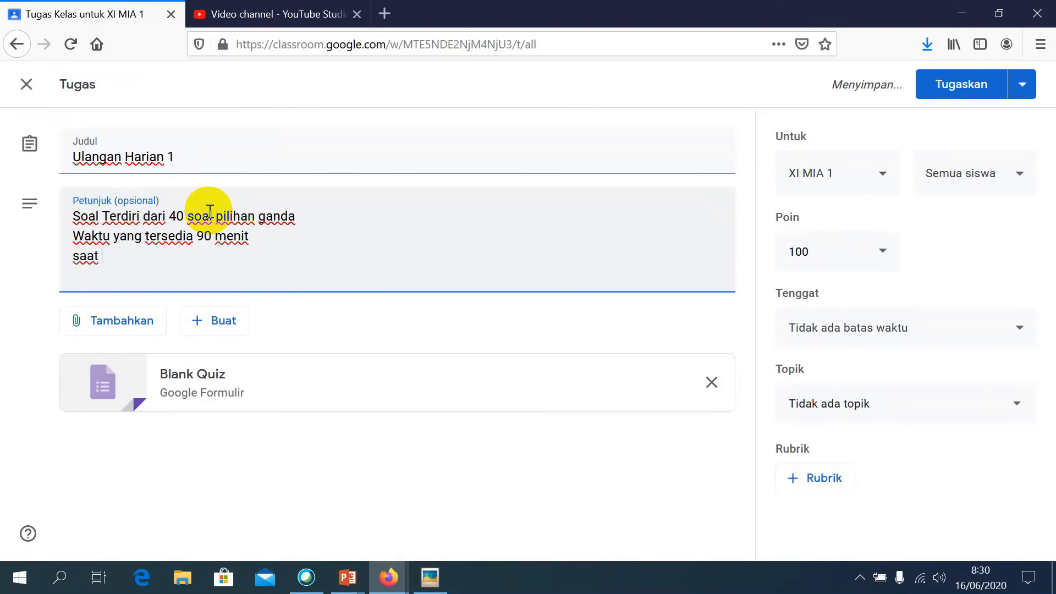
type(" t")
type("ter")
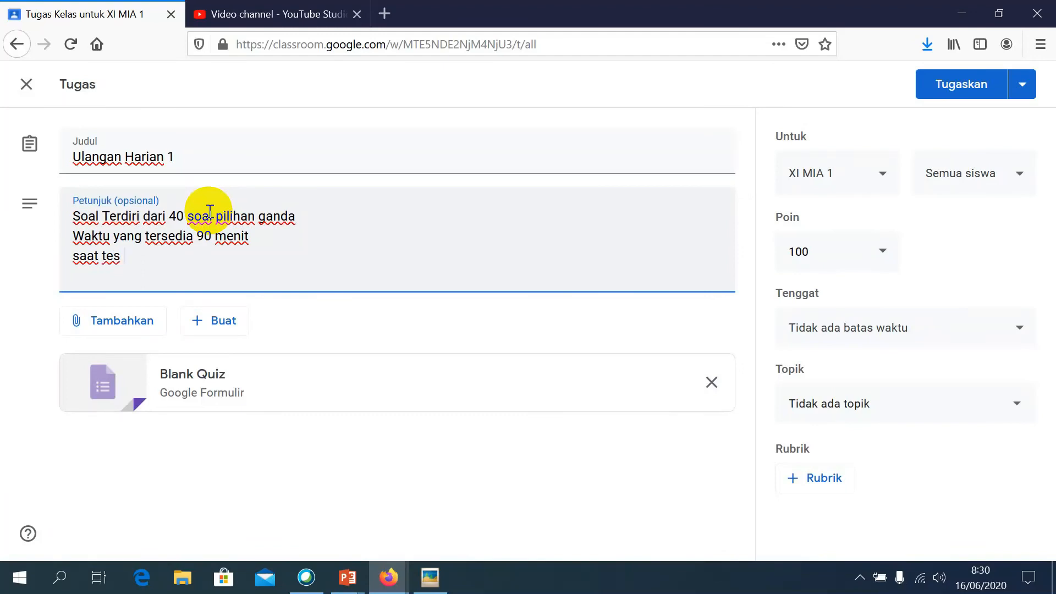
type("tulis")
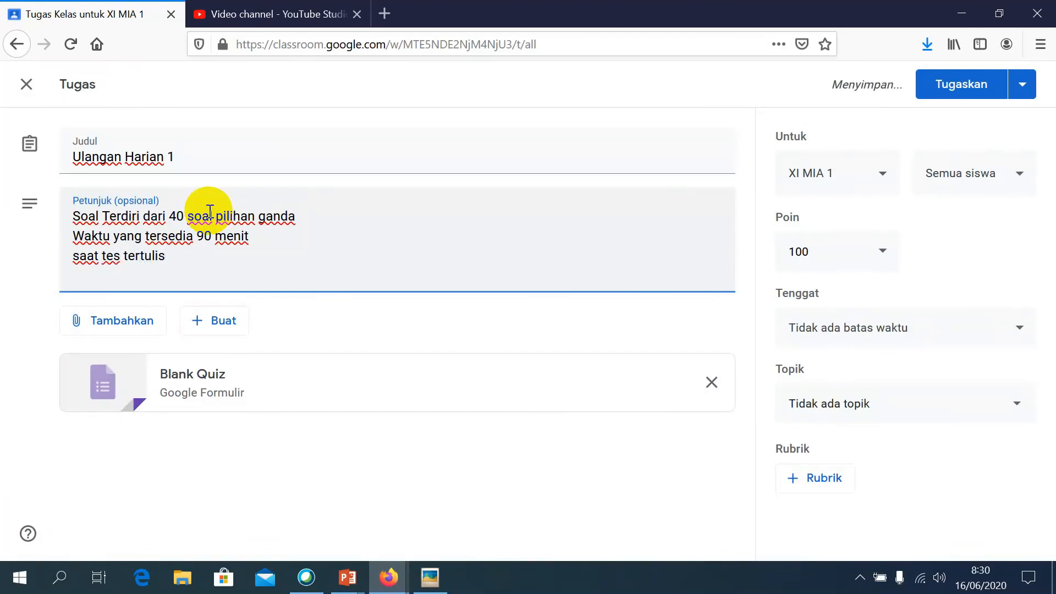
type(" dih")
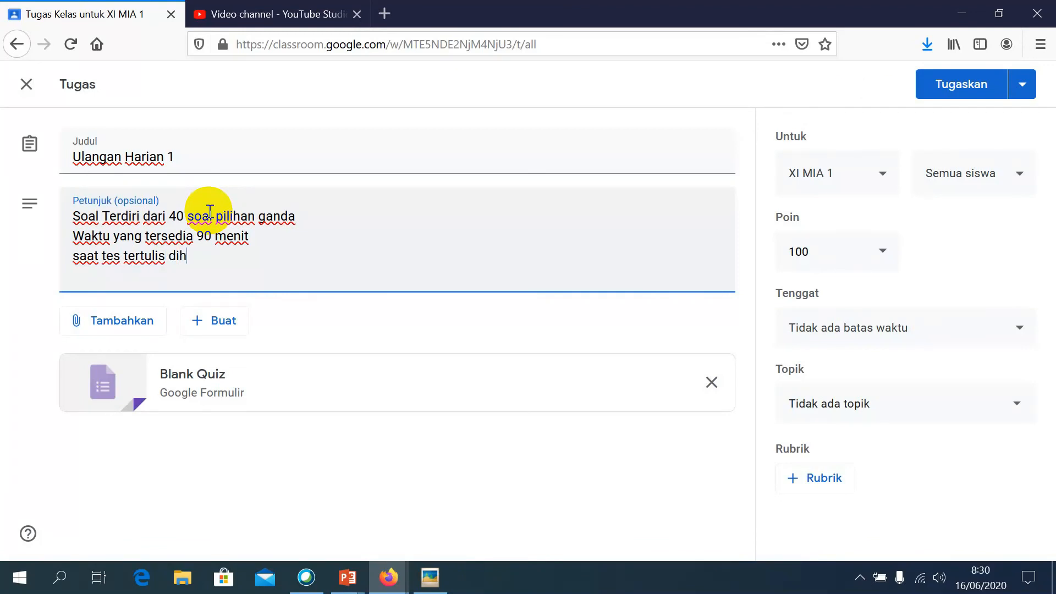
type("itung menggunakan w")
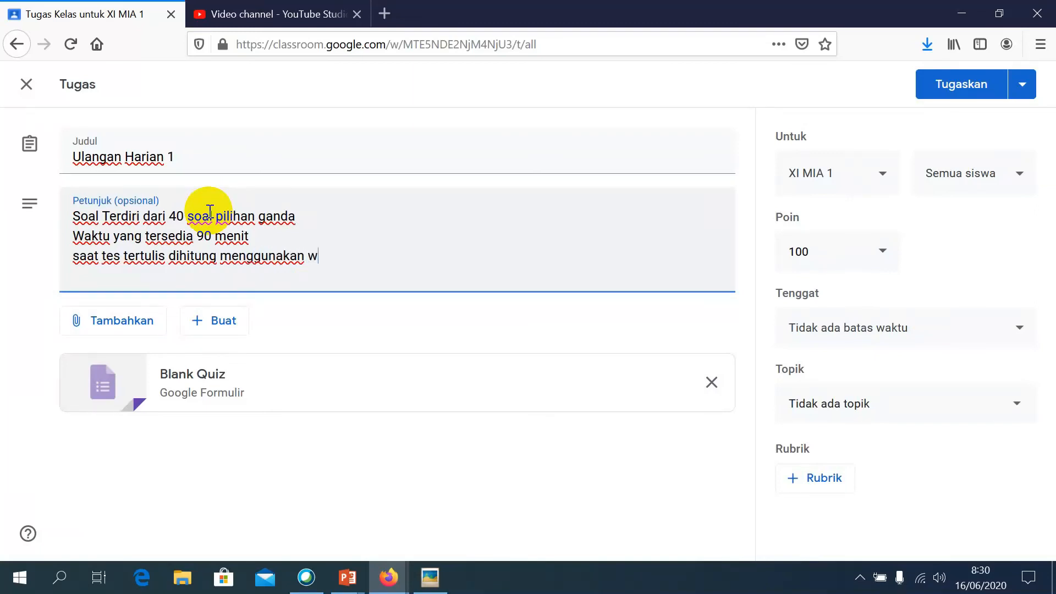
type("aktu mundur")
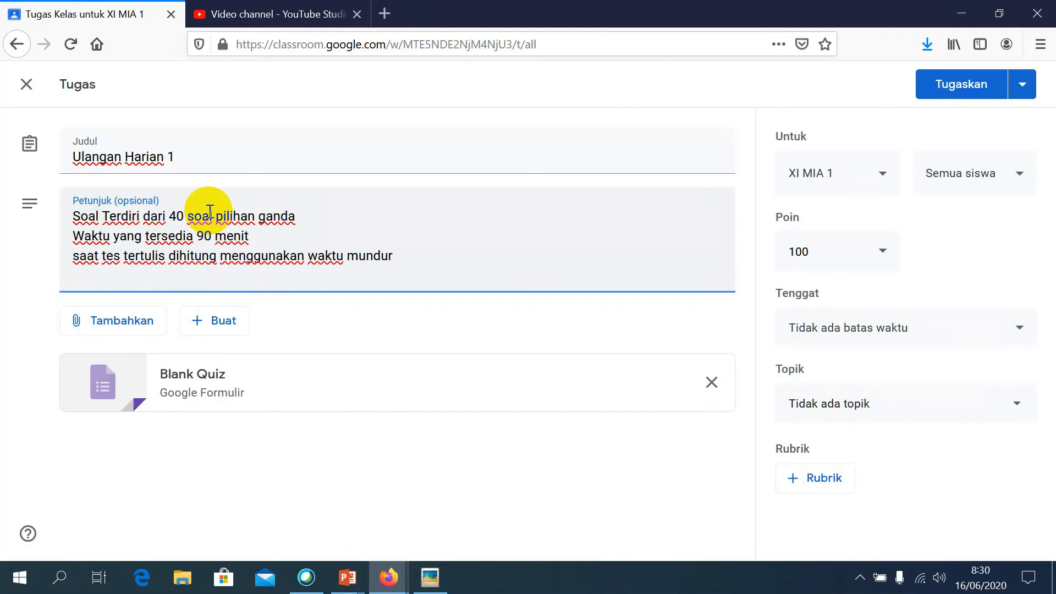
- Complete the third line of the quiz instructions with ", setelah waktu selesai anda tidak dapat mengerjaka lagi"
type(", setelah")
type(" waktu")
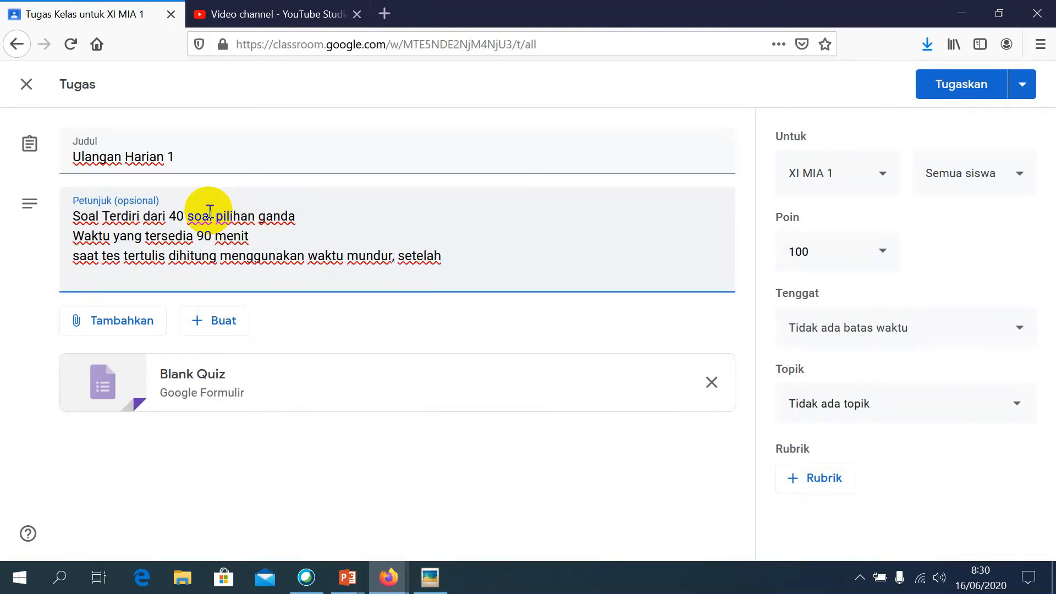
type(" selesai")
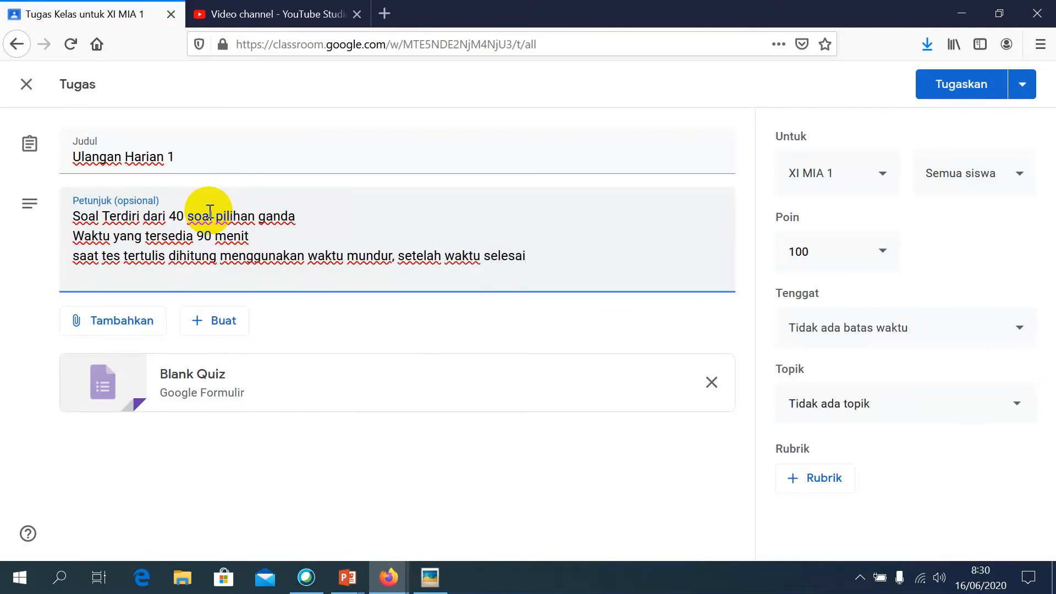
type(" anda tidak")
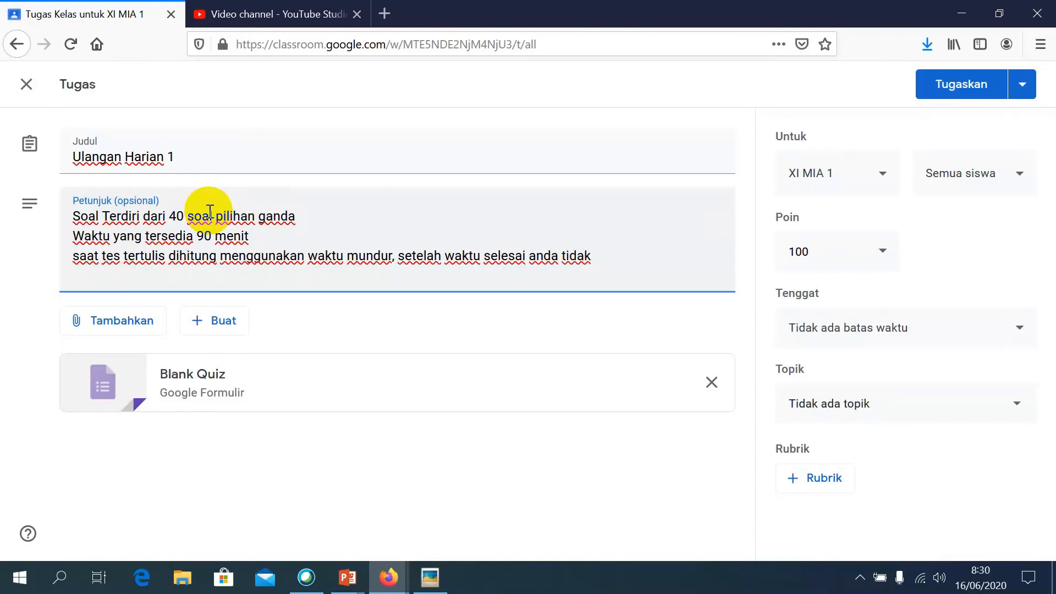
type(" dapat menger")
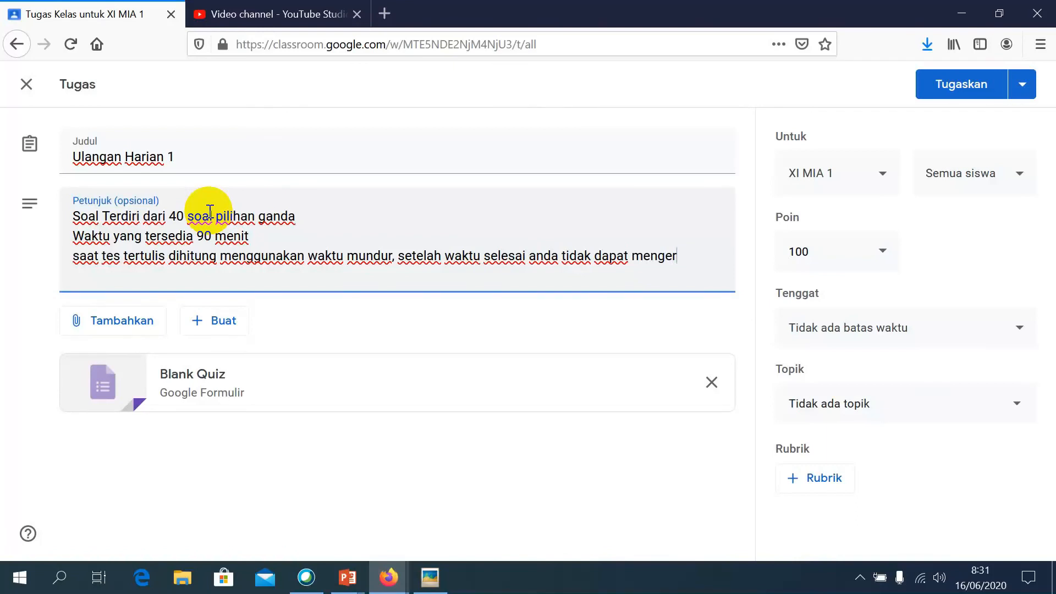
type("jaka lag")
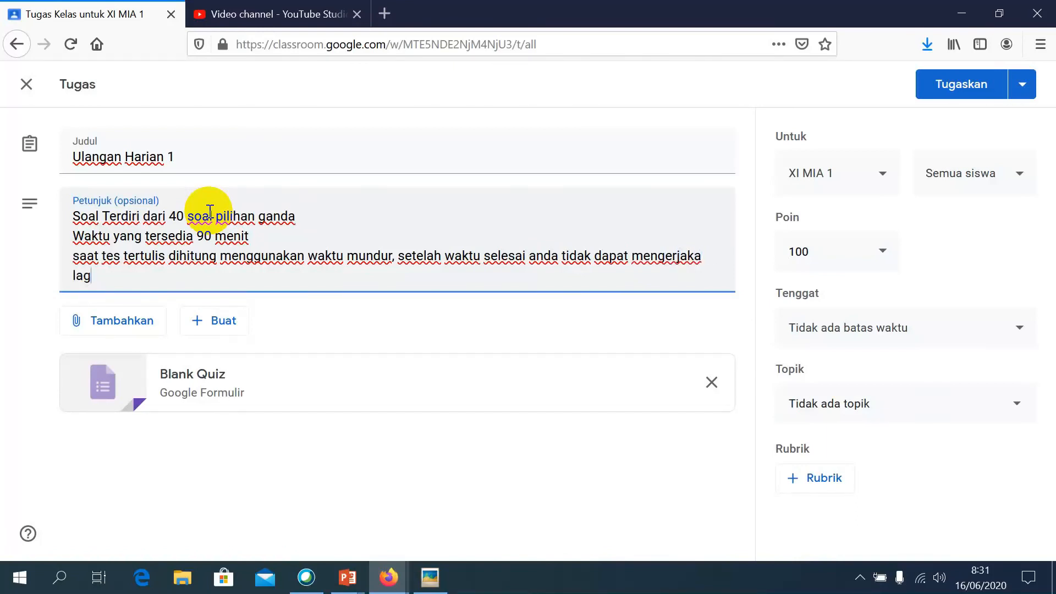
type("i")
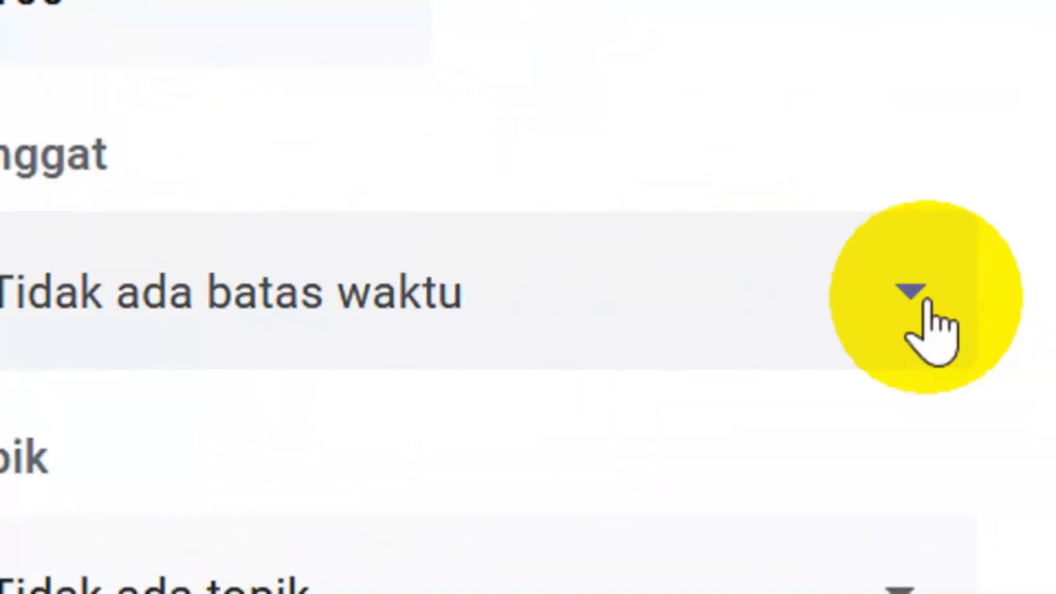
- Set the quiz assignment's deadline to 27 Jun 2020 at 12.00
left_click(924, 303)
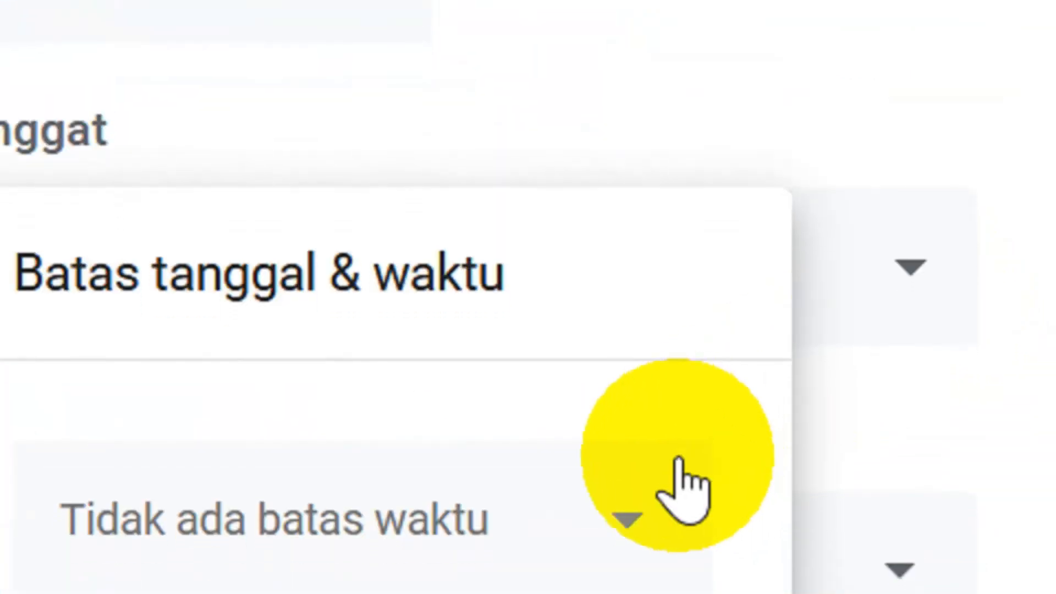
left_click(630, 542)
left_click(632, 459)
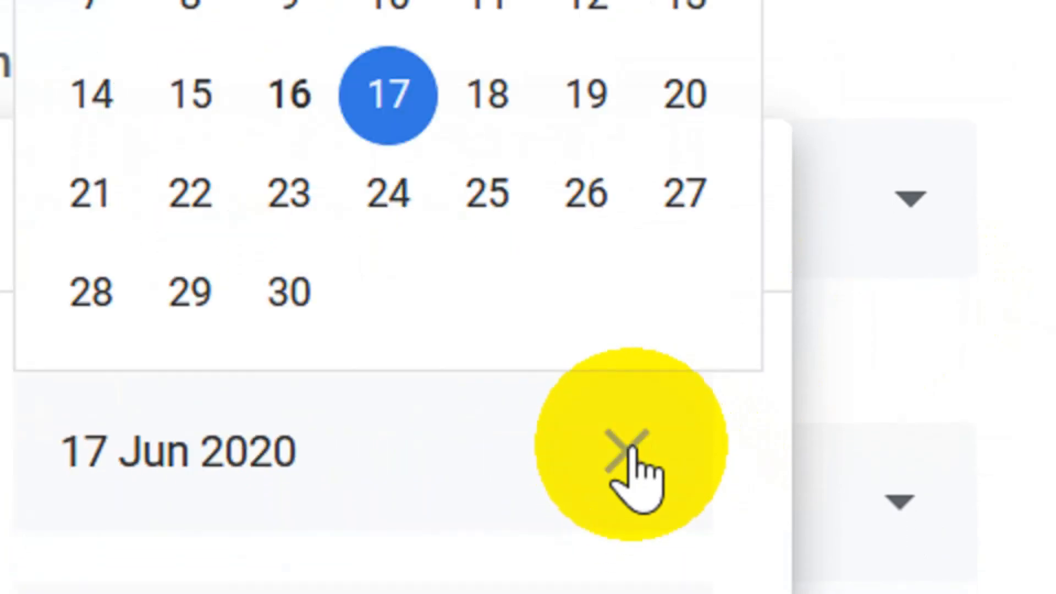
left_click(693, 208)
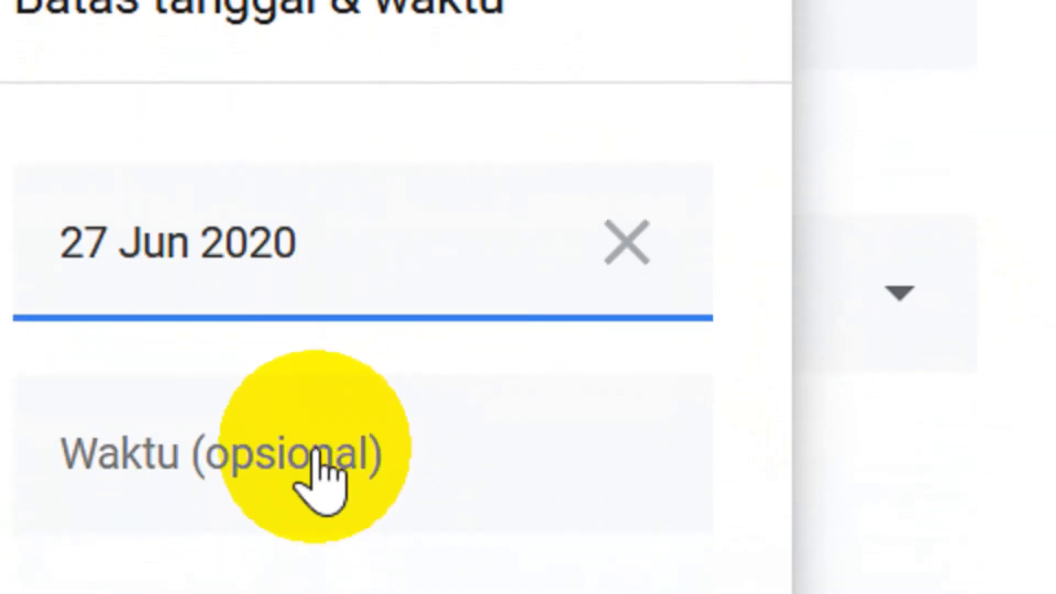
left_click(321, 448)
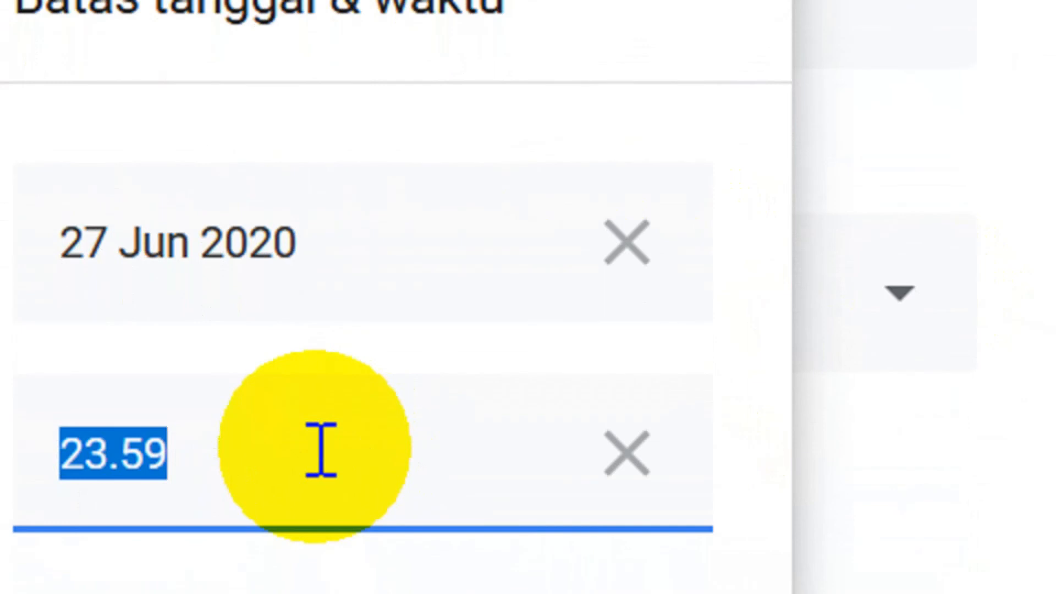
type("12")
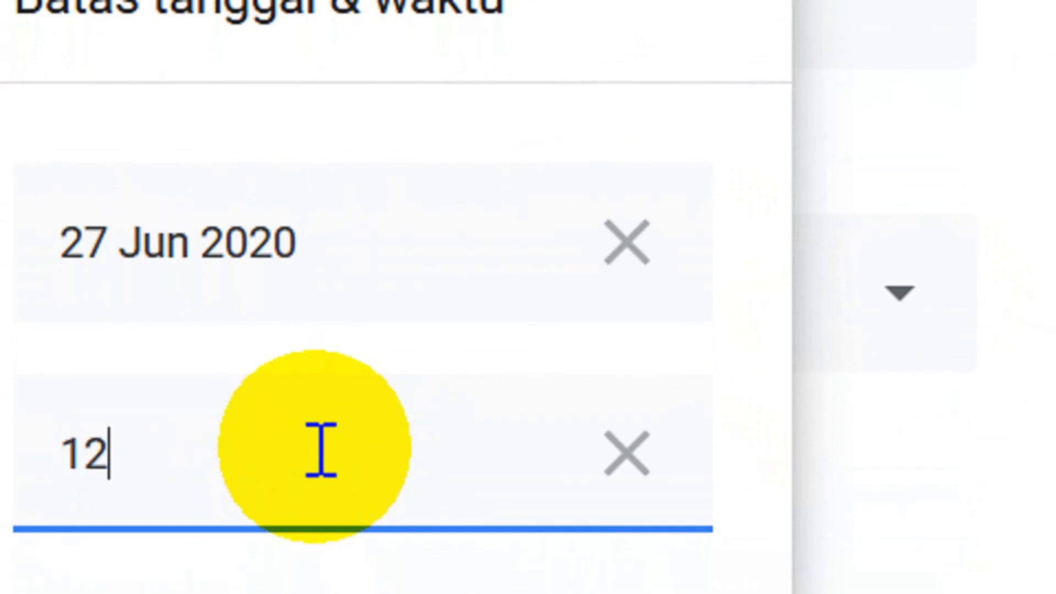
type(".000")
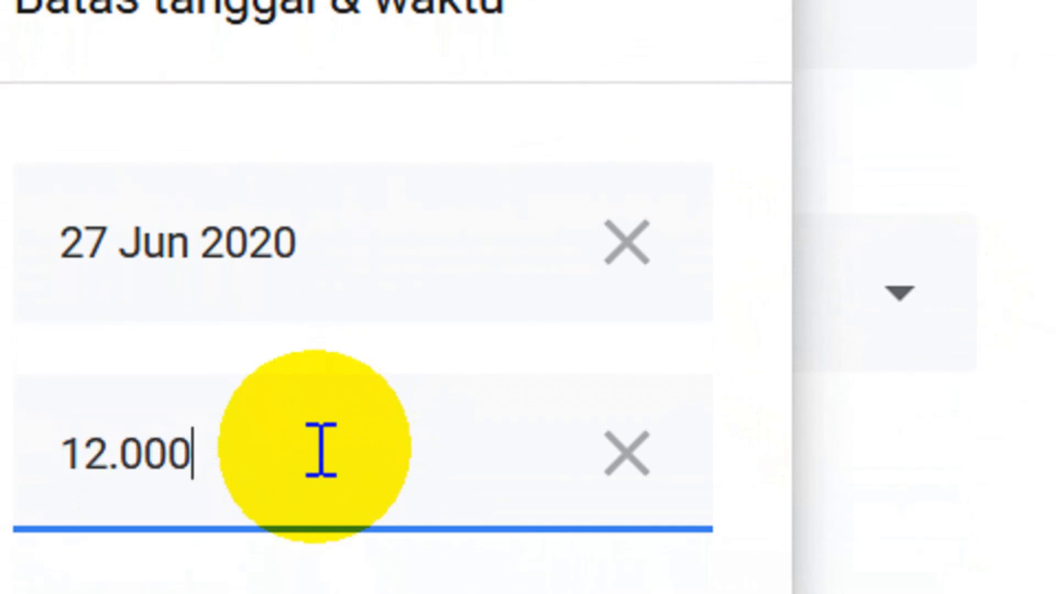
key("BackSpace")
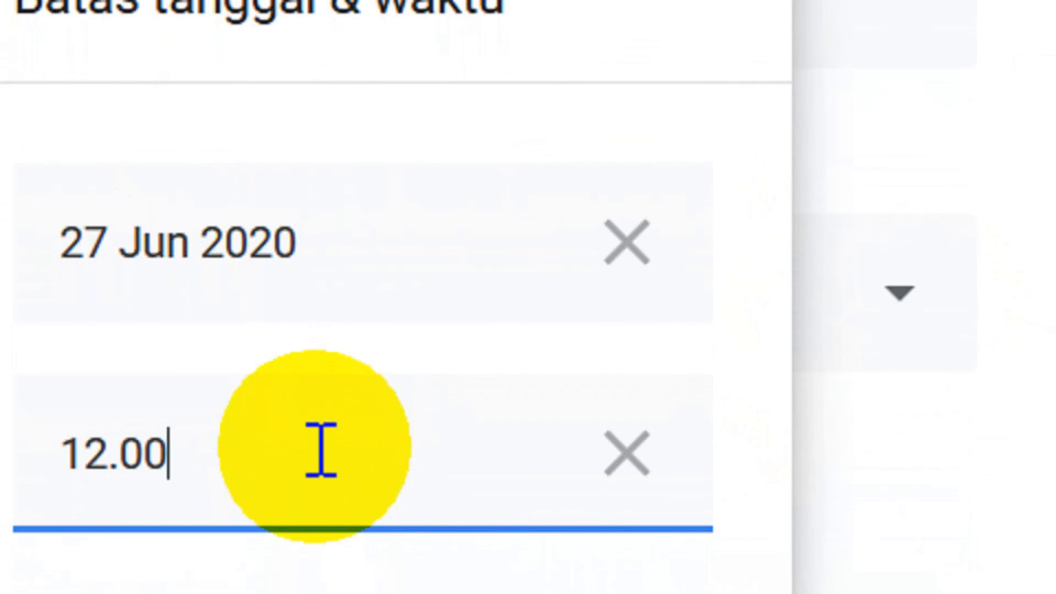
left_click(320, 448)
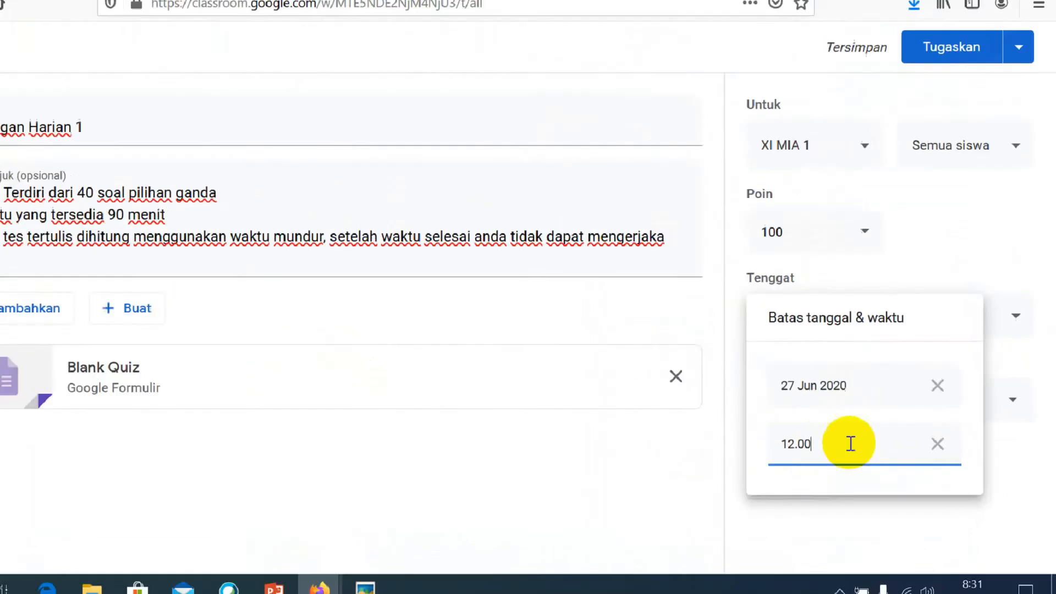
left_click(657, 397)
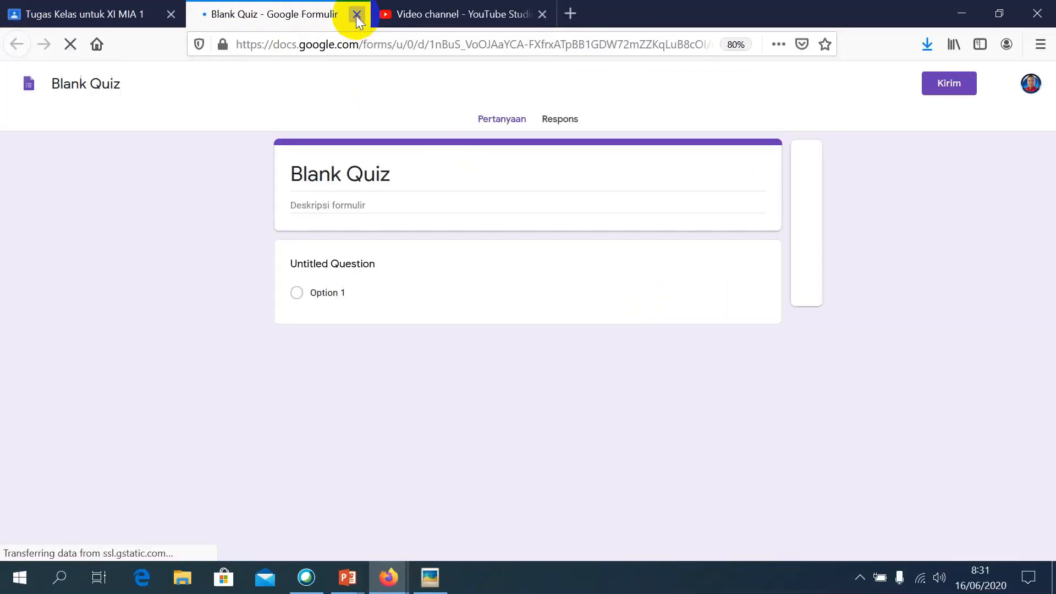
left_click(355, 14)
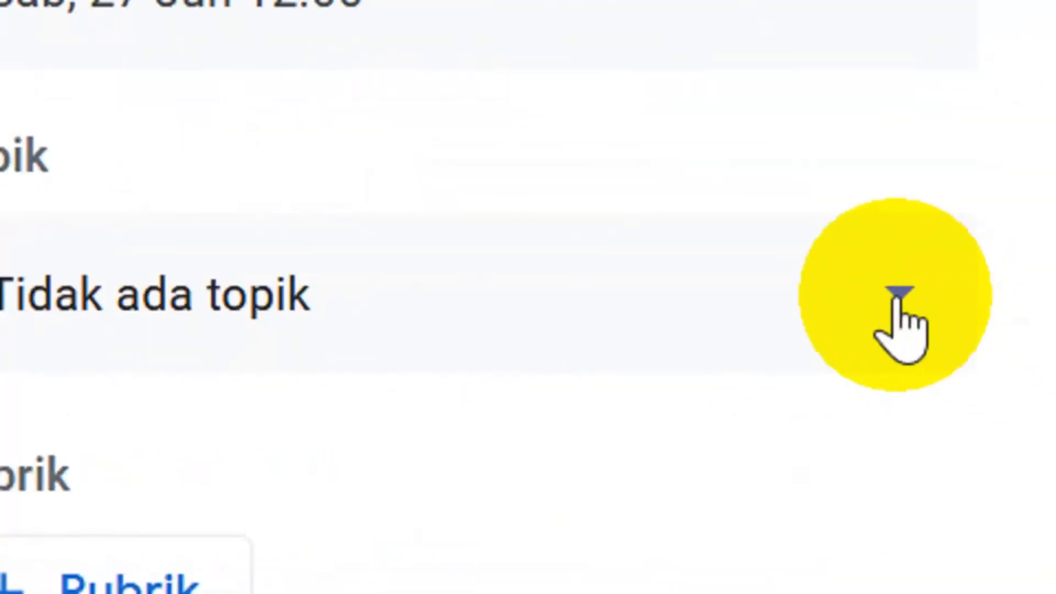
- File Ulangan Harian 1 under the PENILAIAN topic, leave it as an unposted draft and check the classwork list
left_click(895, 301)
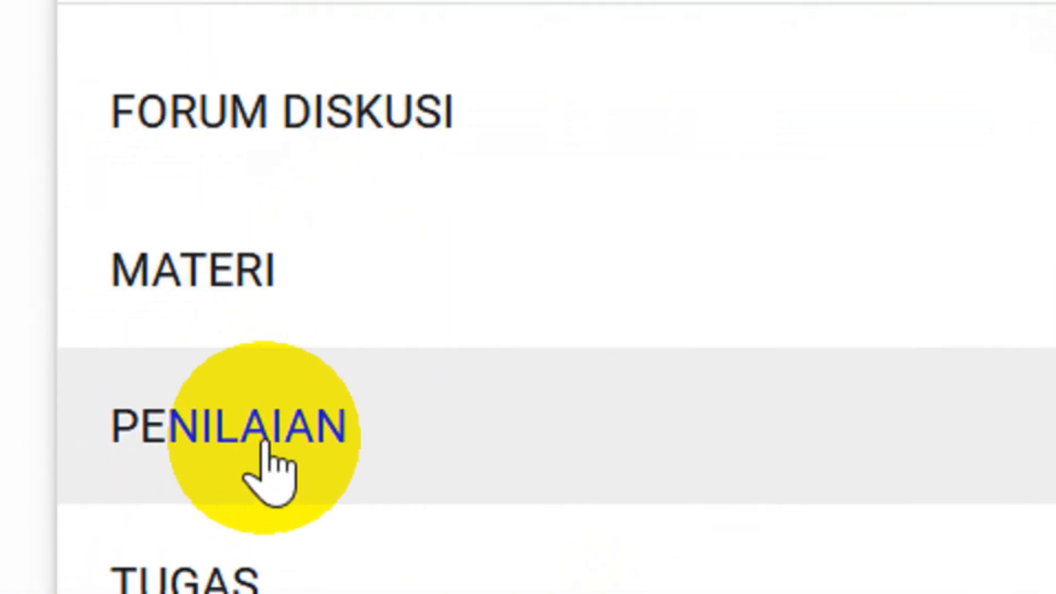
left_click(154, 503)
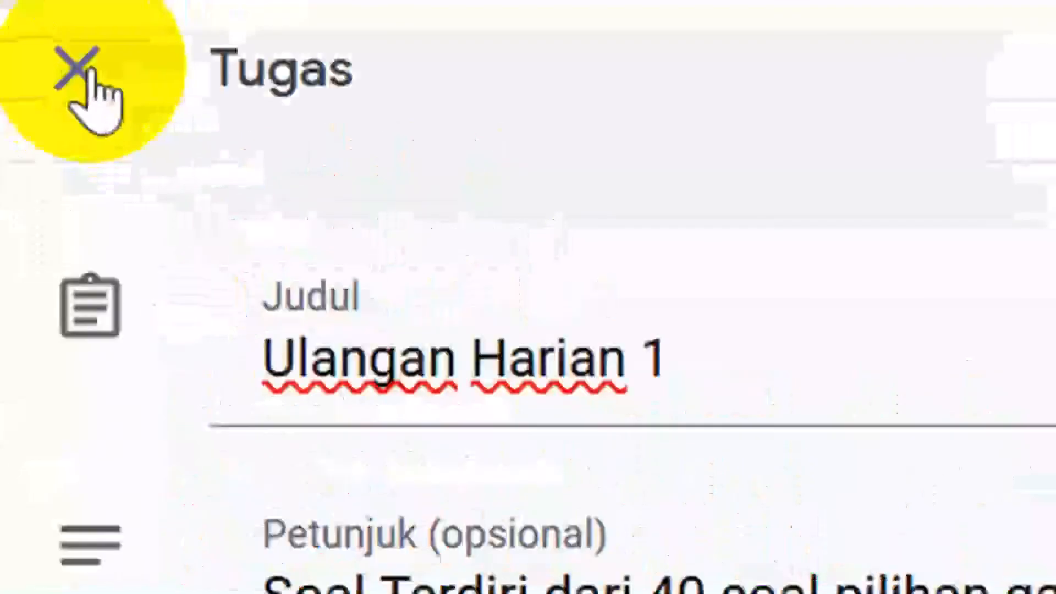
left_click(64, 171)
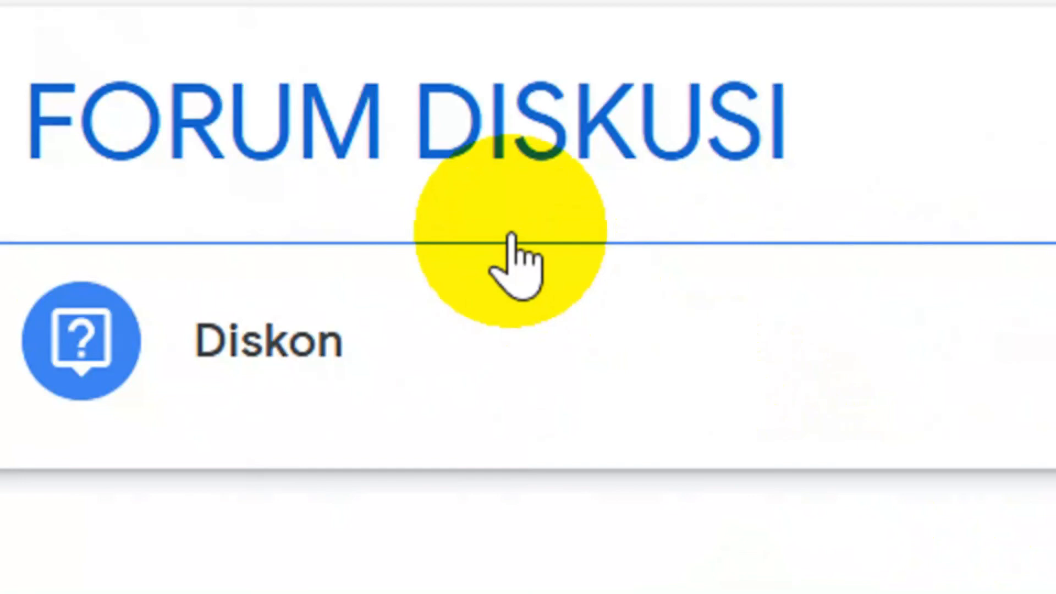
scroll(406, 344, "down", 5)
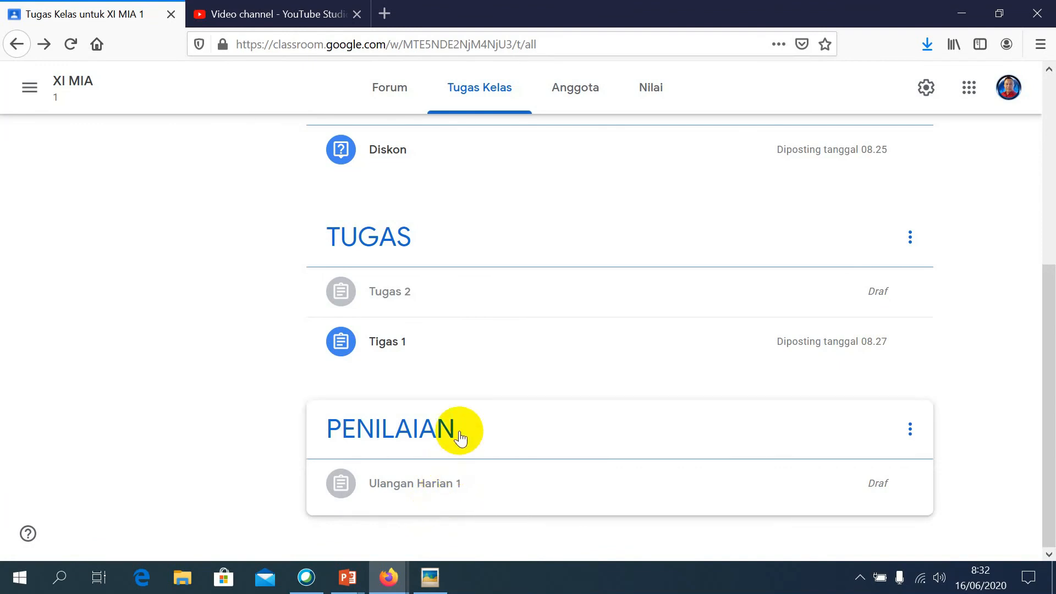
scroll(460, 434, "up", 3)
scroll(460, 438, "down", 3)
scroll(459, 444, "up", 5)
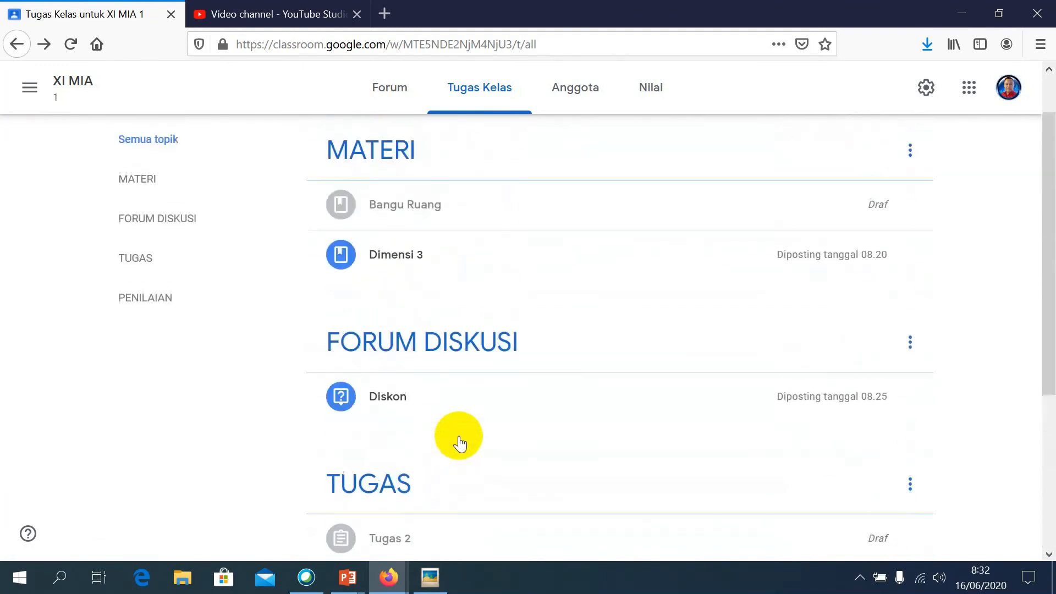